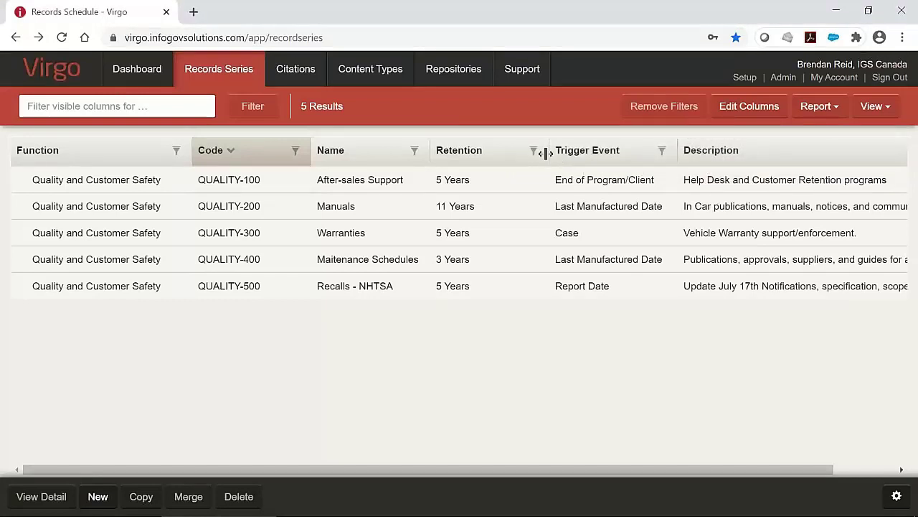
Move the Trigger Event column after Description in the records series table and slightly widen the Retention column
drag(562, 154, 789, 153)
drag(550, 153, 569, 152)
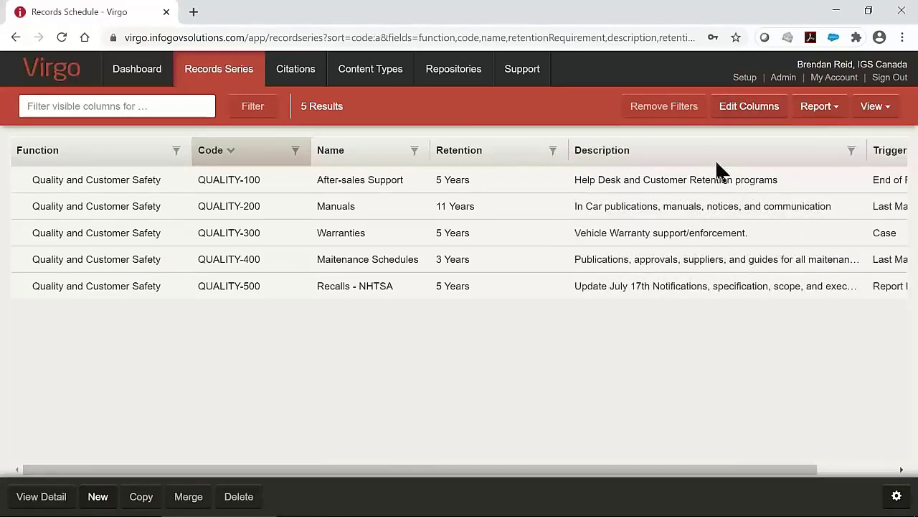
Look over the available record series reports and their export formats, then close the list without generating one
click(818, 115)
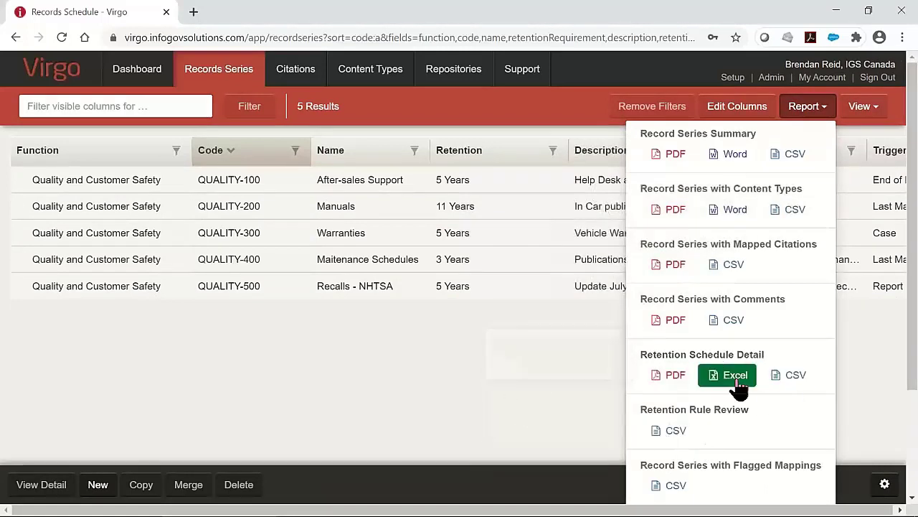
click(547, 358)
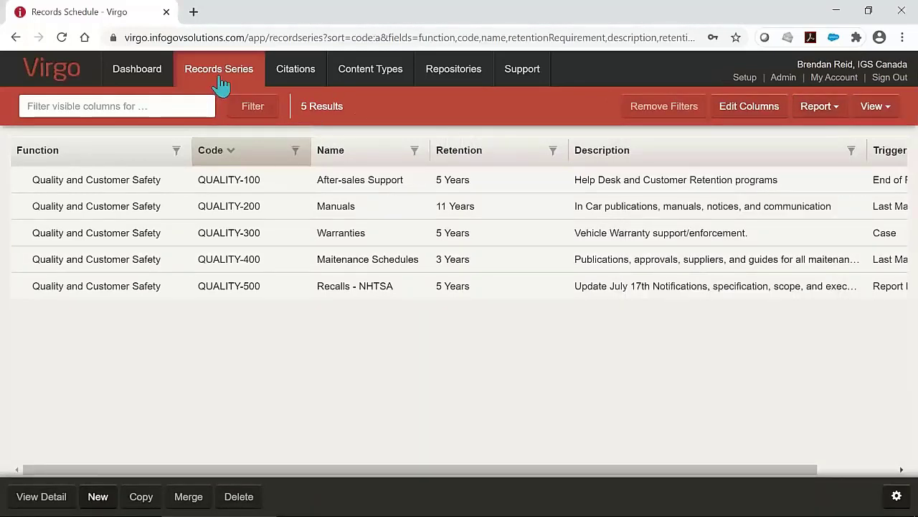
Open the detail page of the OT Content Server 10.2 repository
click(465, 70)
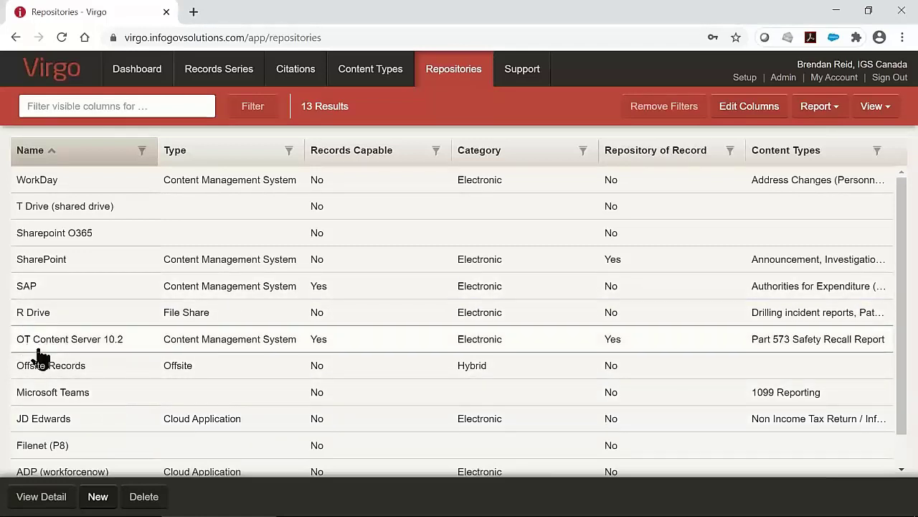
click(70, 352)
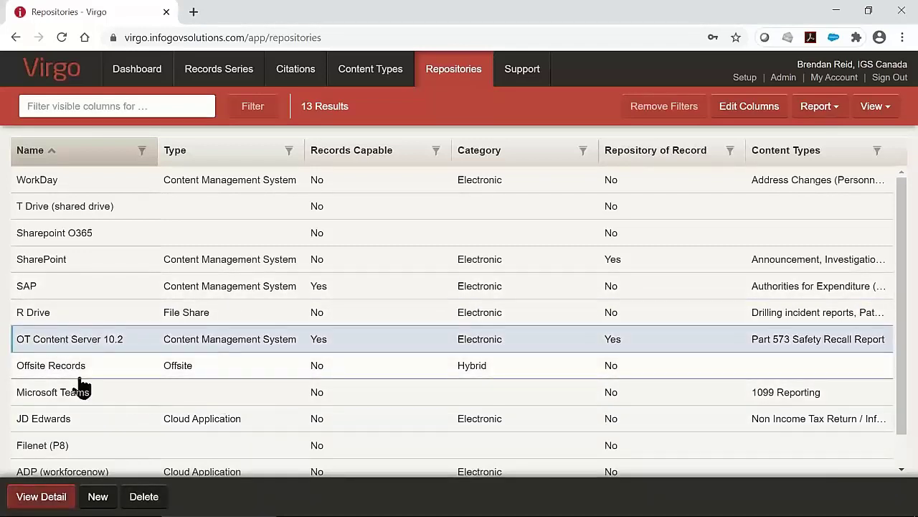
double_click(72, 351)
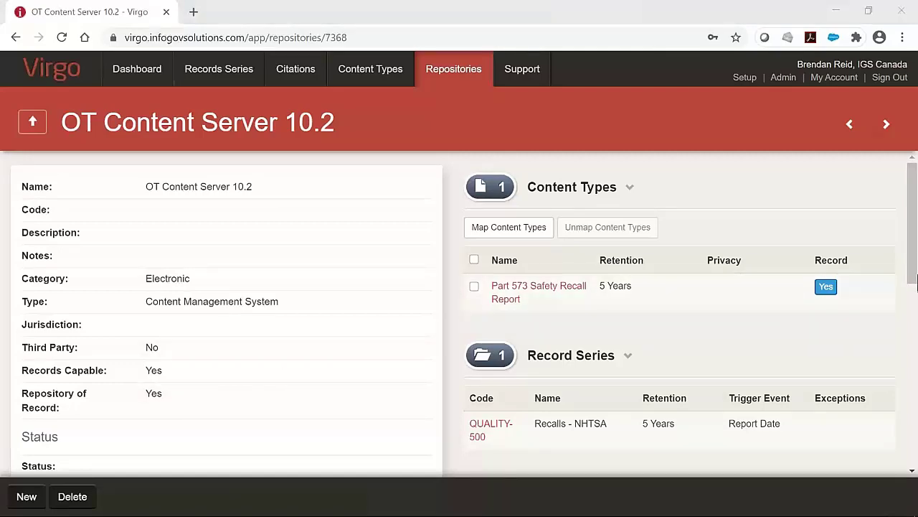
Set the OT Content Server 10.2 repository's status to Production and save it
scroll(911, 283, down, 3)
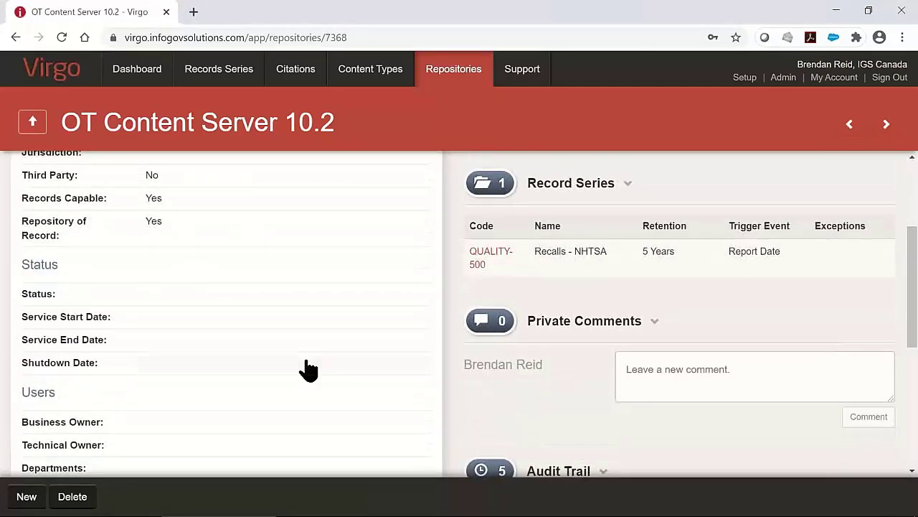
click(224, 307)
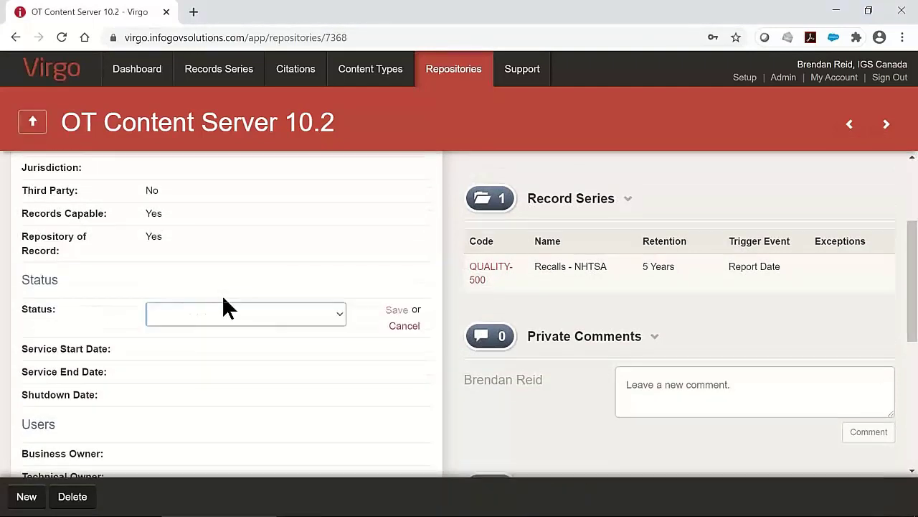
click(247, 313)
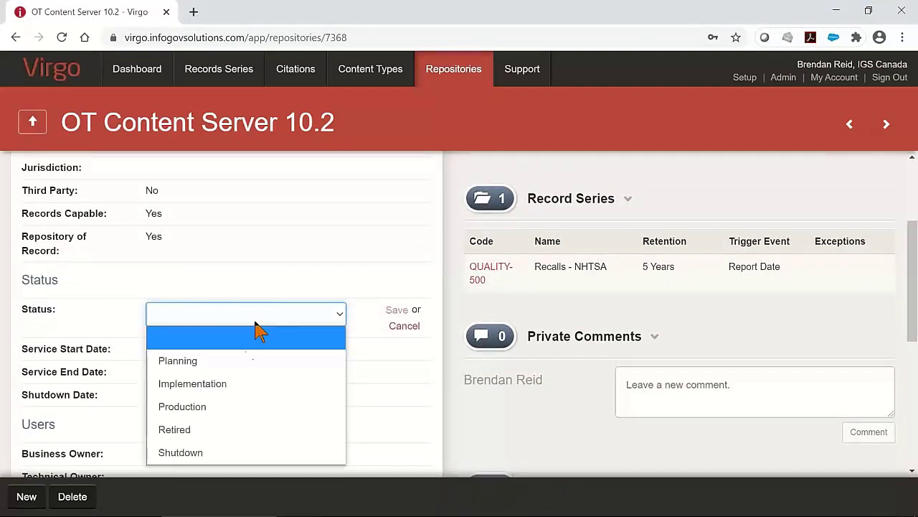
click(216, 407)
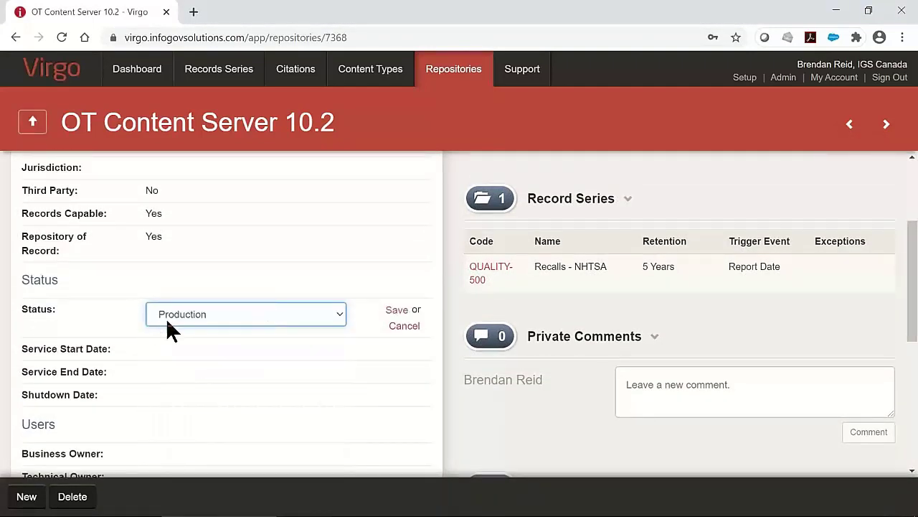
click(397, 310)
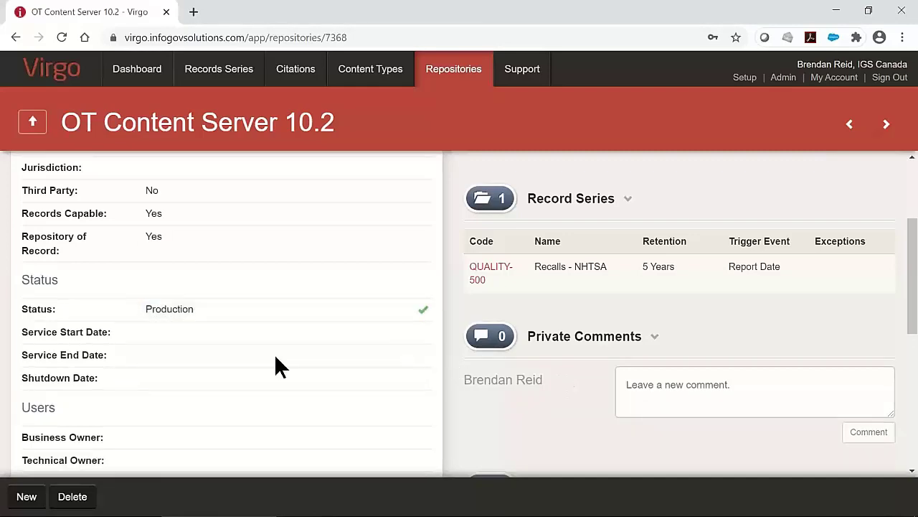
Review the repository's mapped content types, its record series and the audit trail
drag(912, 304, 912, 243)
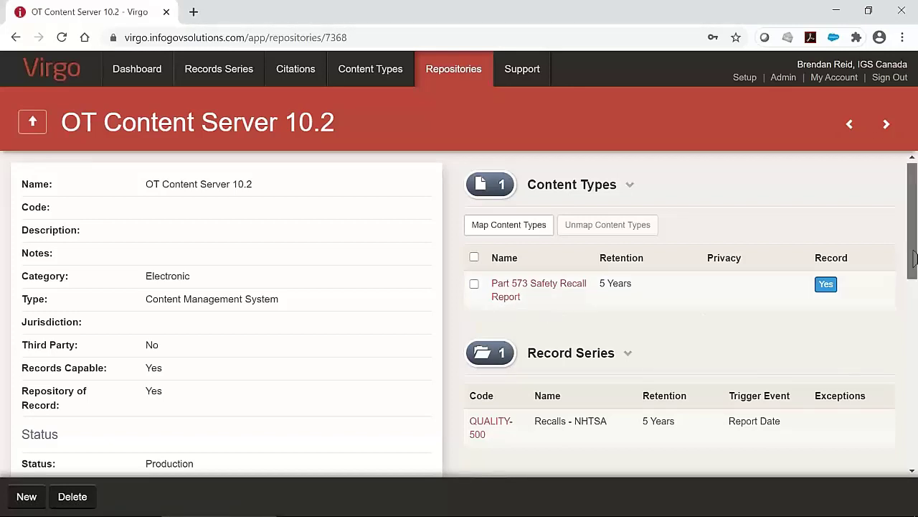
mouse_move(915, 258)
mouse_down()
mouse_move(915, 272)
mouse_move(915, 247)
mouse_up()
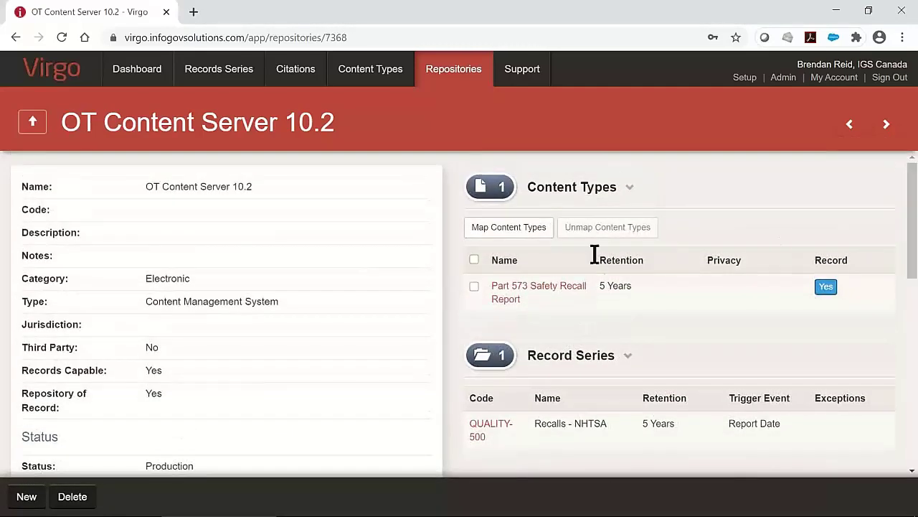
scroll(915, 287, down, 2)
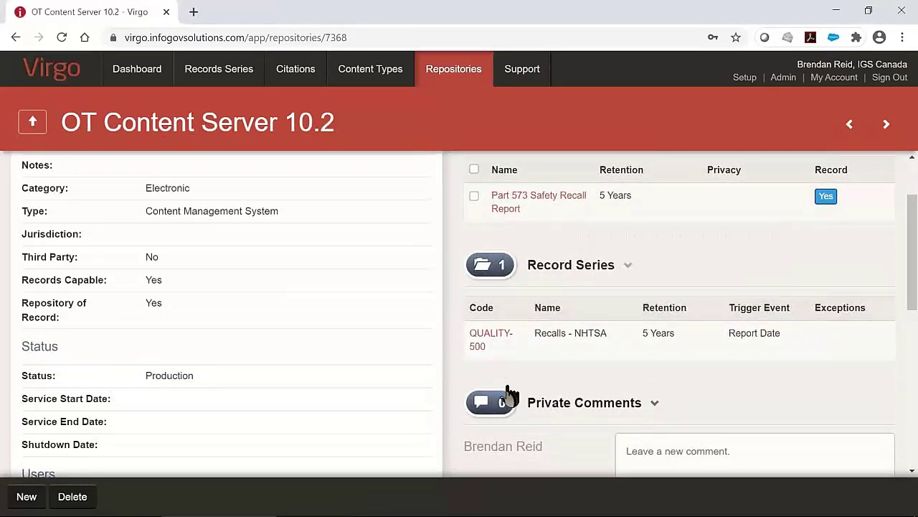
mouse_move(588, 334)
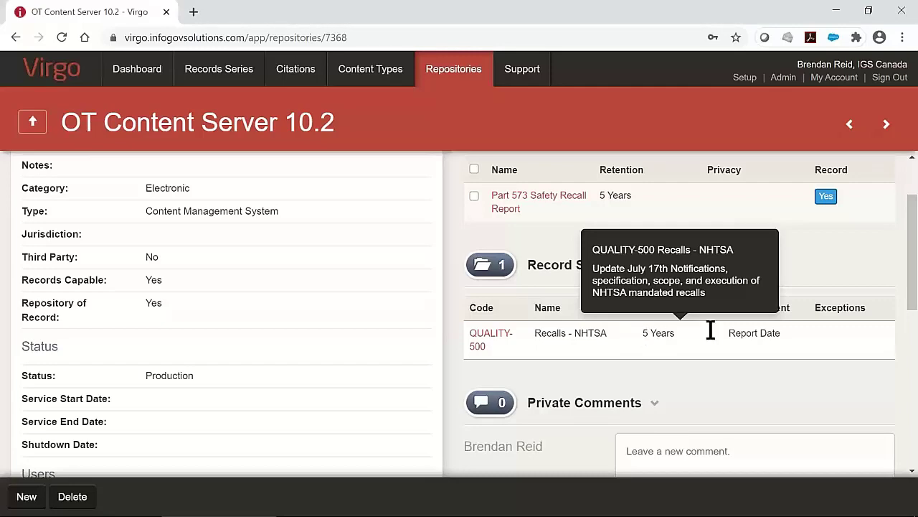
drag(911, 293, 913, 366)
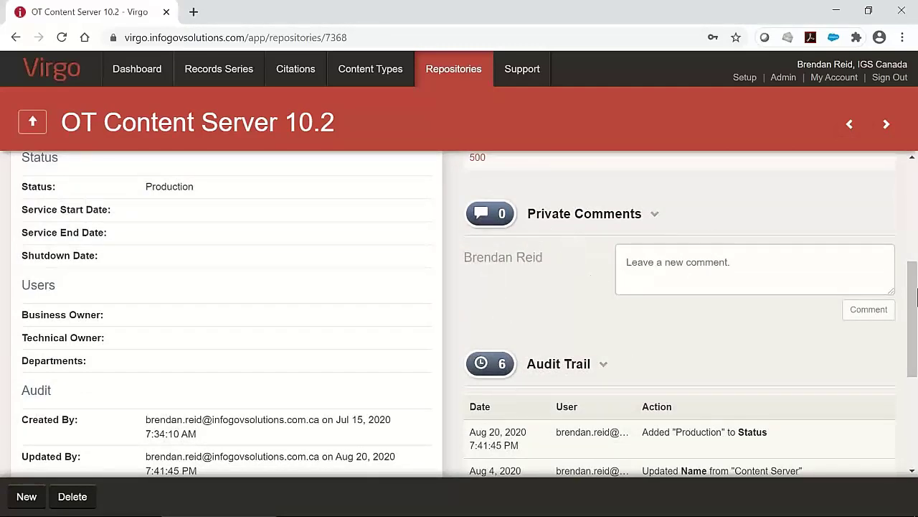
drag(914, 359, 914, 430)
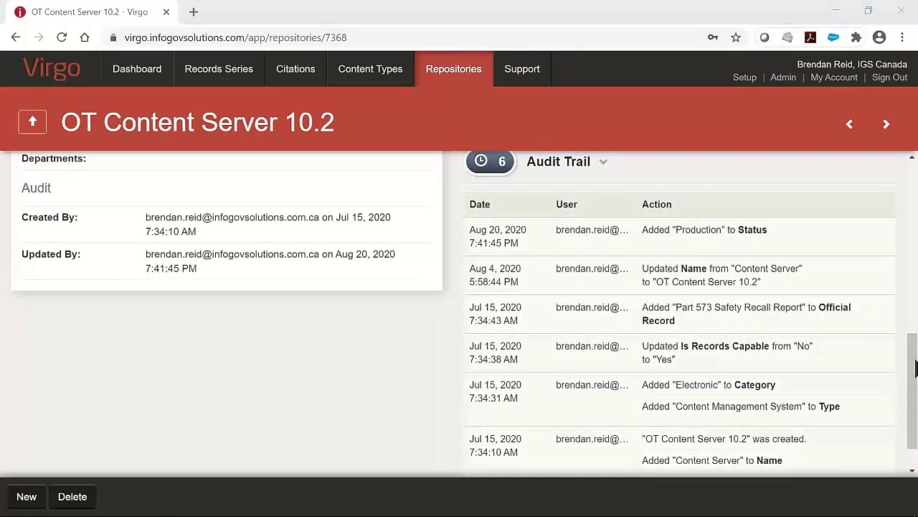
drag(914, 364, 910, 200)
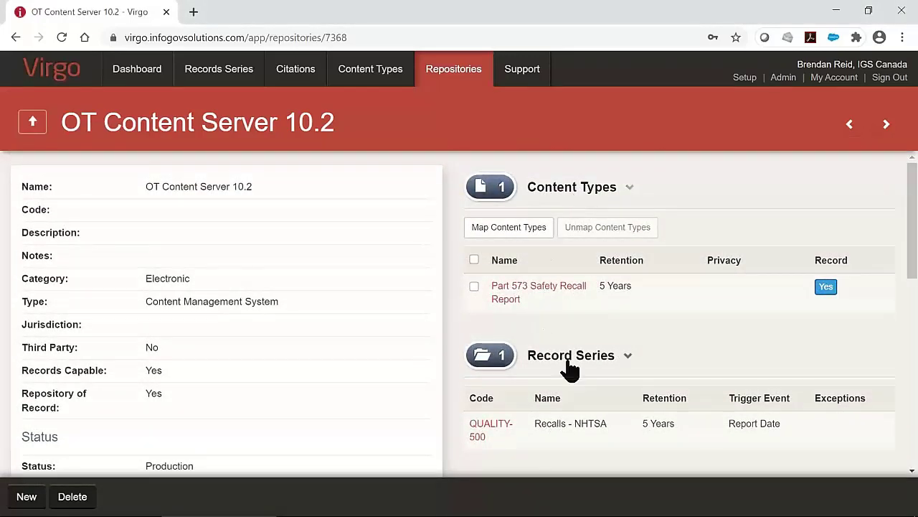
Open the QUALITY-500 record series linked to the repository and review its mapped citations, retention details and audit trail
click(486, 432)
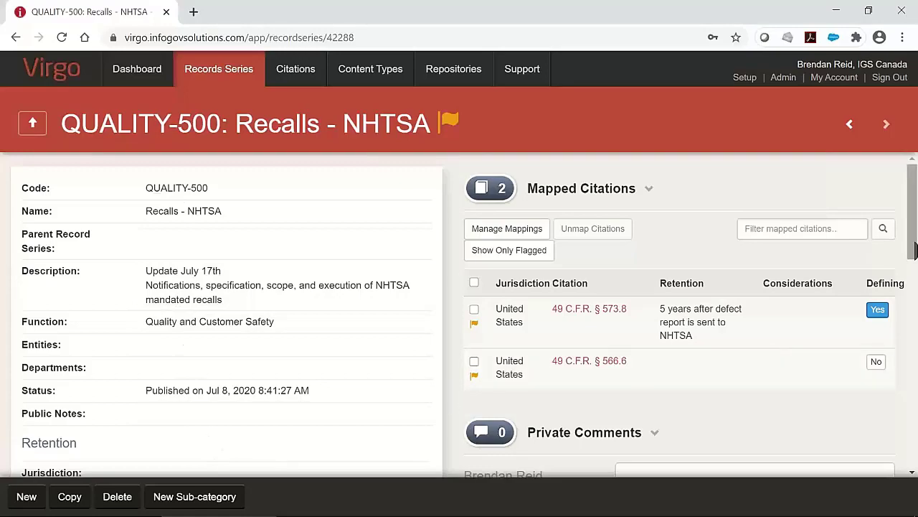
drag(913, 247, 912, 375)
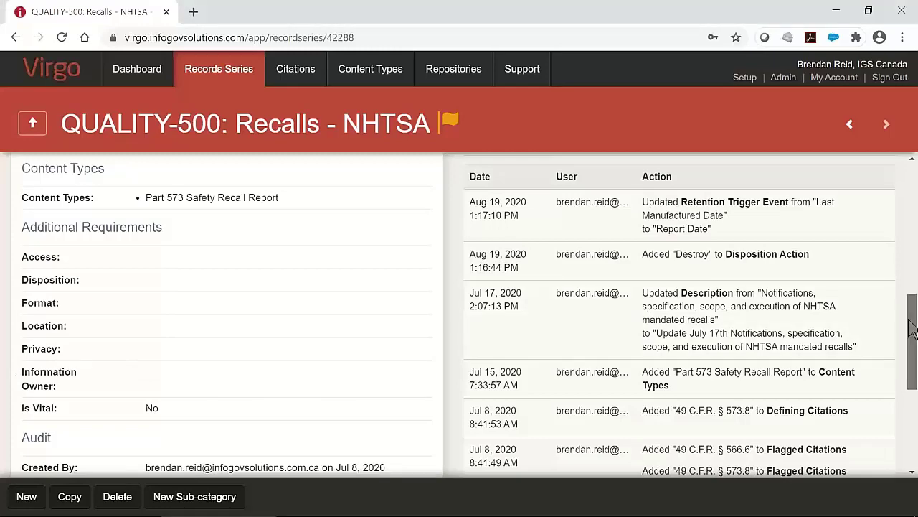
scroll(915, 318, up, 1)
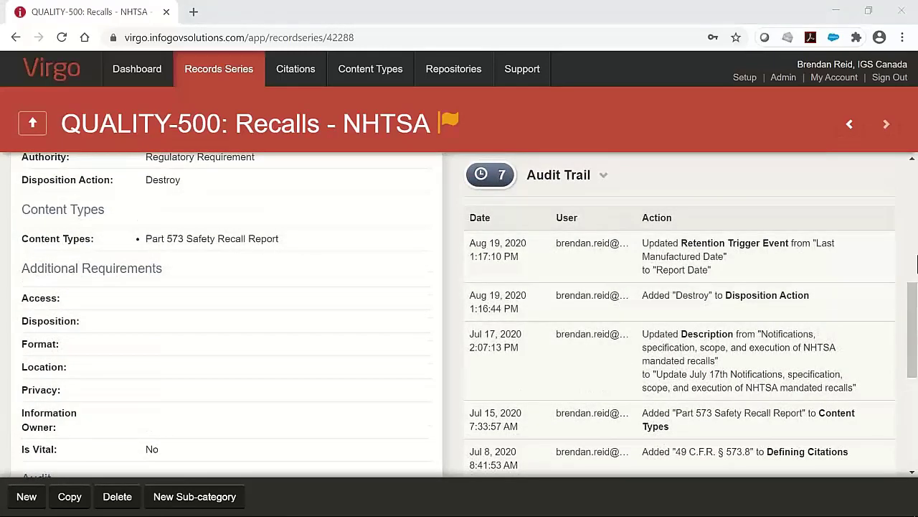
drag(914, 315, 915, 203)
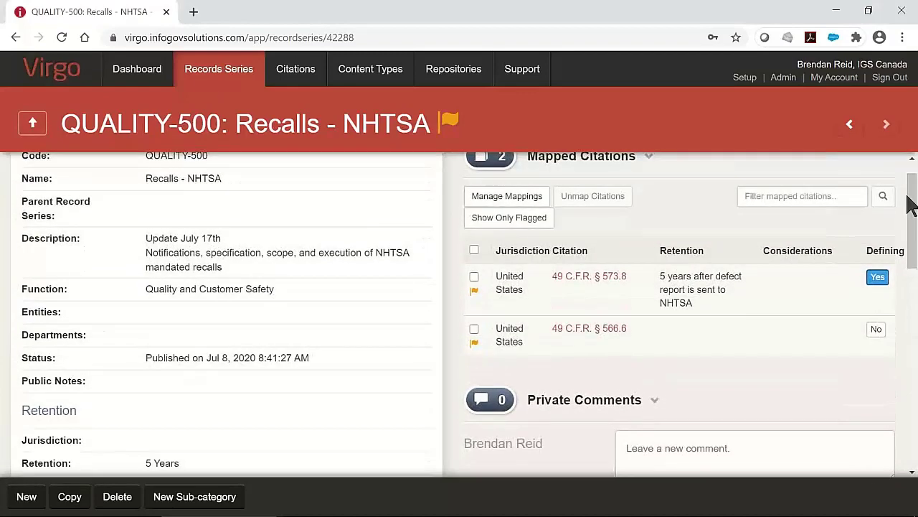
mouse_move(512, 282)
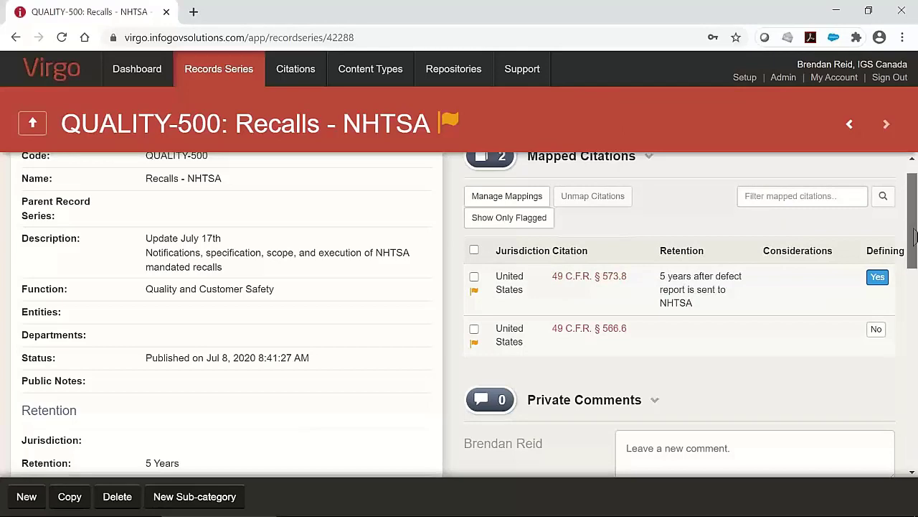
drag(914, 237, 915, 290)
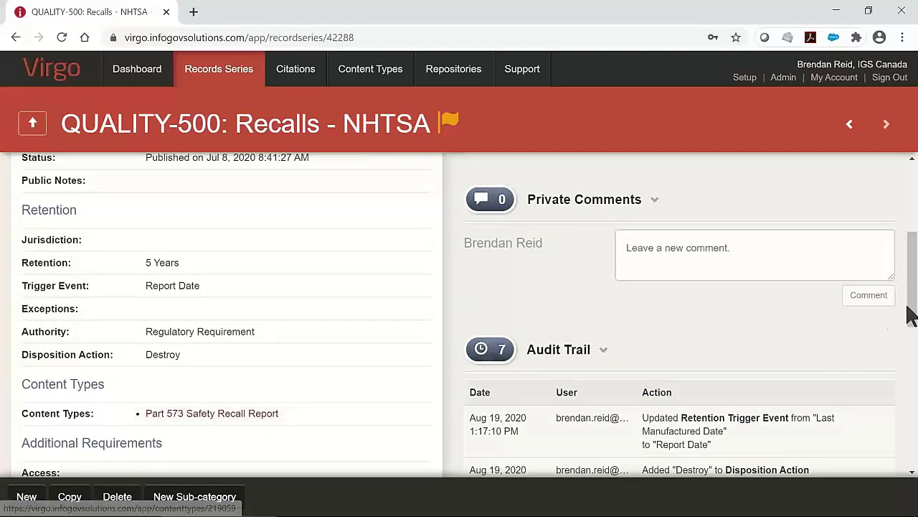
scroll(914, 252, up, 3)
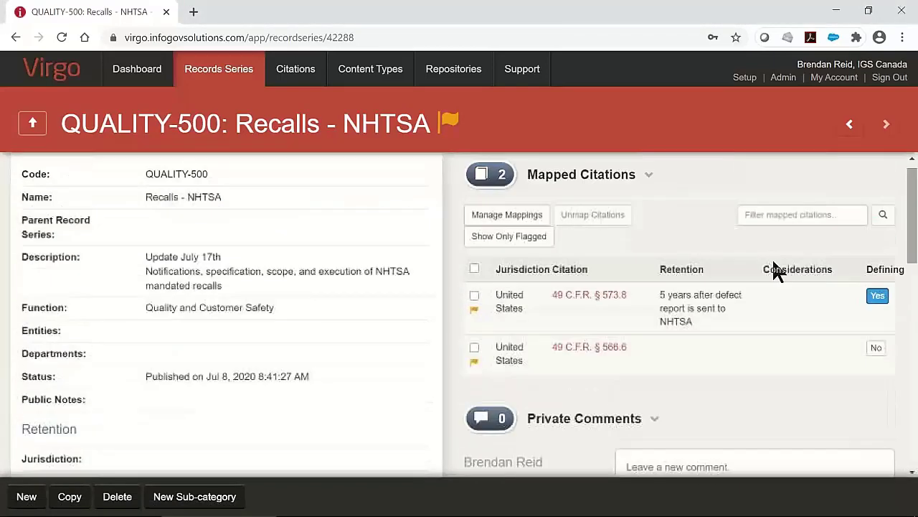
Open the mapped citation 49 C.F.R. § 573.8 and review its requirement, mapped record series, history and audit trail
mouse_move(627, 301)
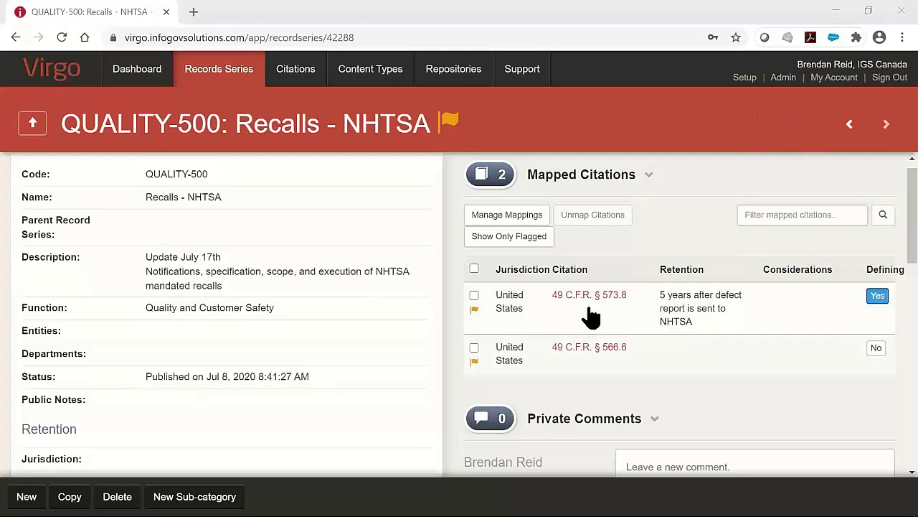
mouse_move(590, 304)
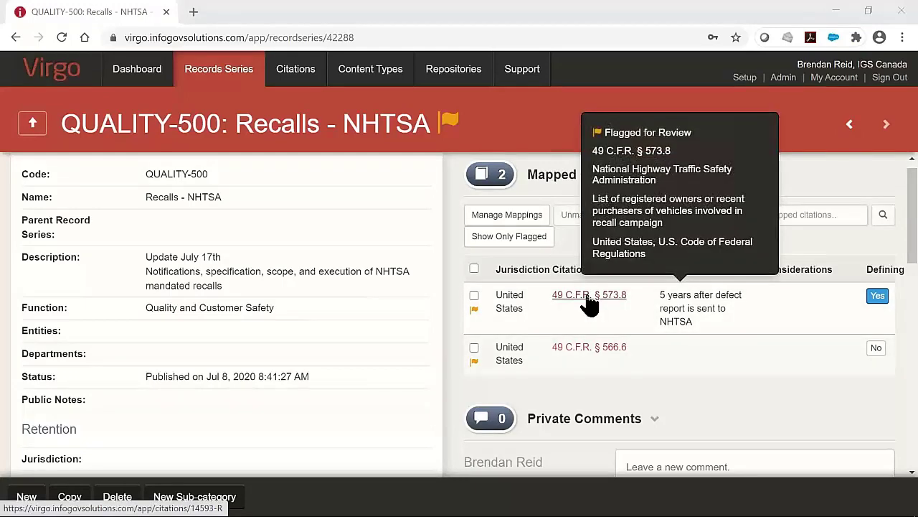
click(589, 300)
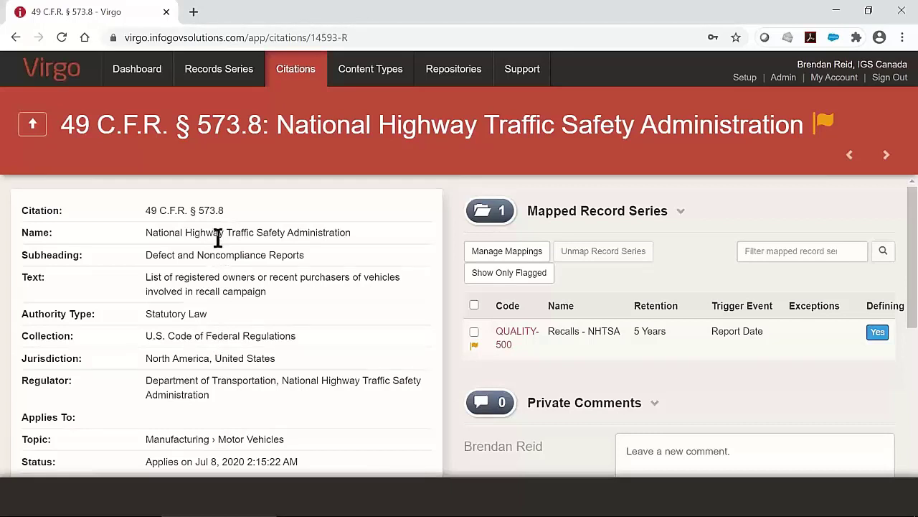
drag(913, 221, 912, 258)
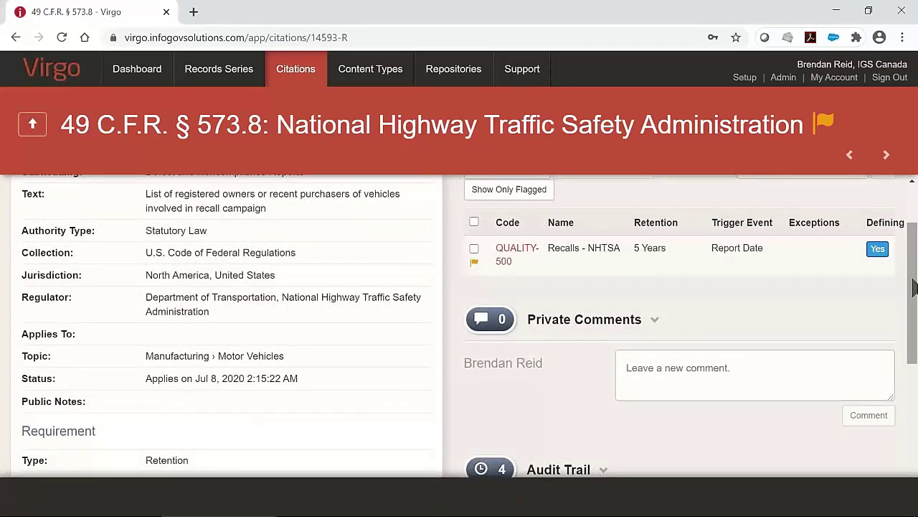
drag(913, 294, 912, 354)
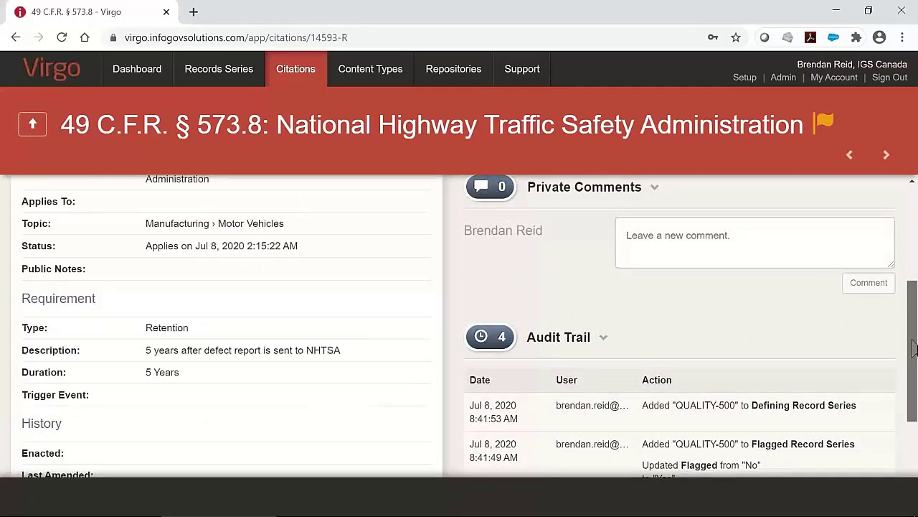
drag(914, 348, 915, 242)
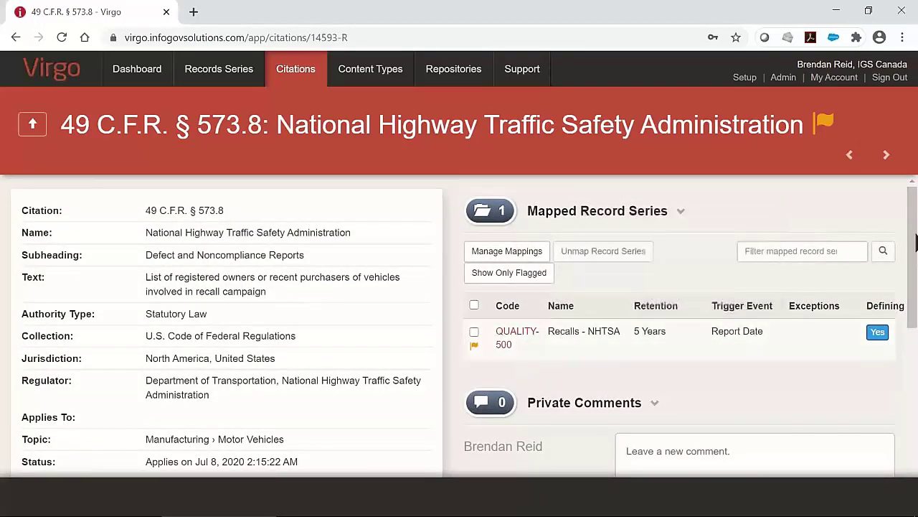
drag(914, 220, 916, 393)
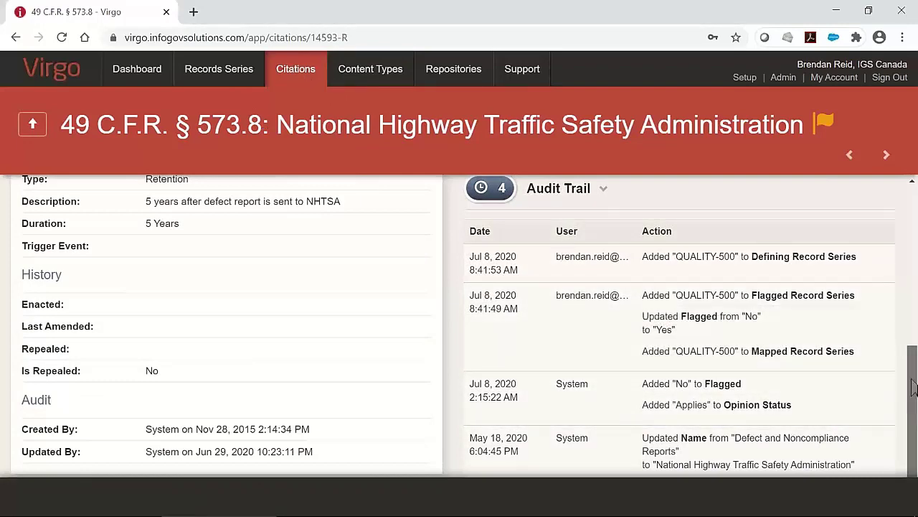
drag(912, 388, 912, 215)
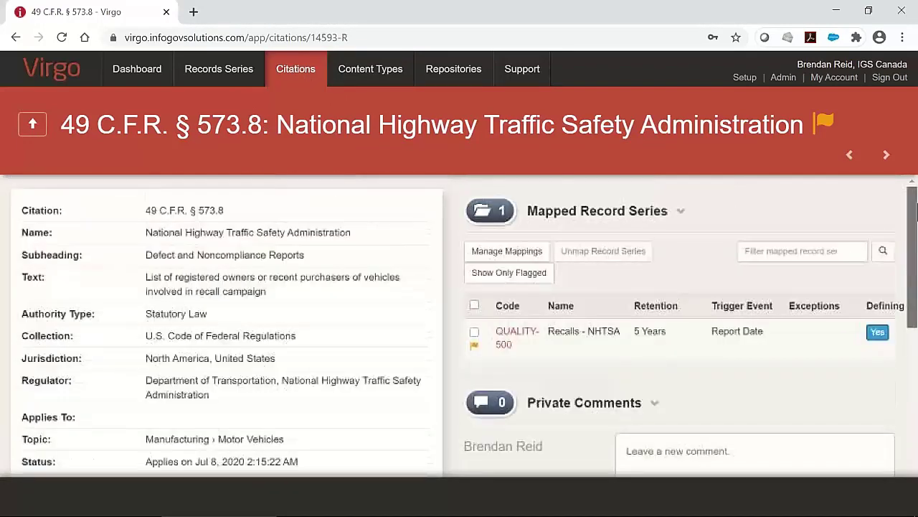
Return from the citation's detail page to the citations list filtered by "highway" and examine its columns
click(32, 128)
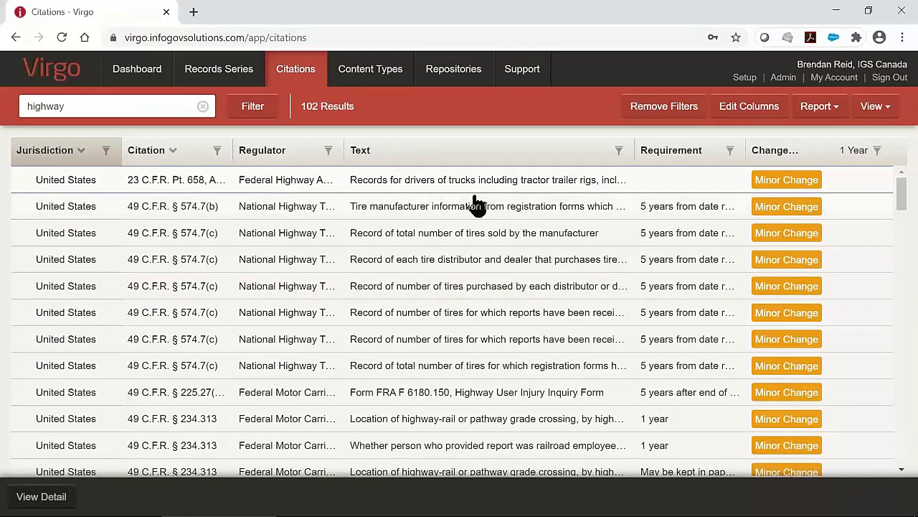
mouse_move(560, 208)
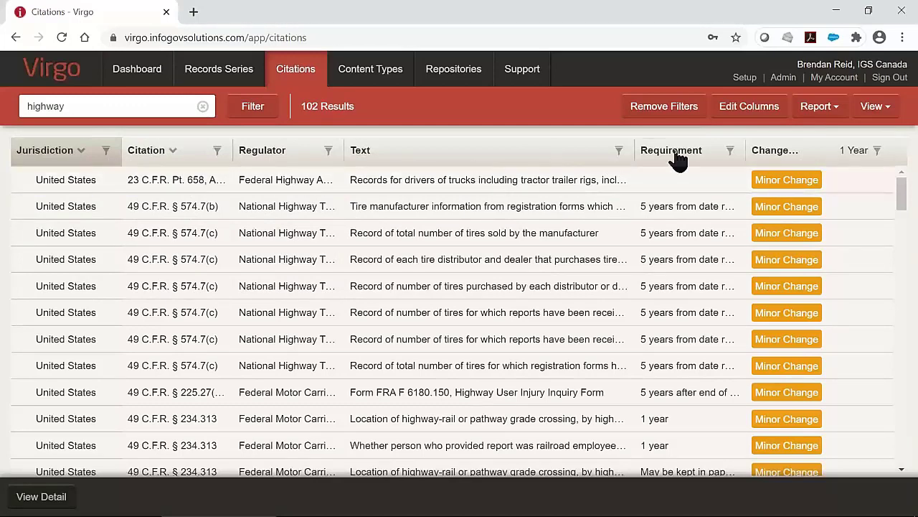
Check the available citation views and review the change flags and requirements throughout the citations list filtered by "highway"
click(878, 108)
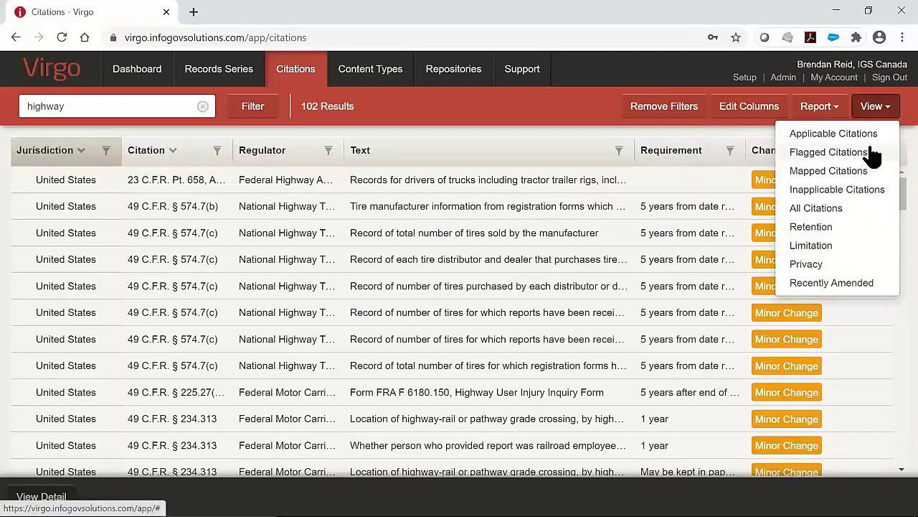
click(537, 123)
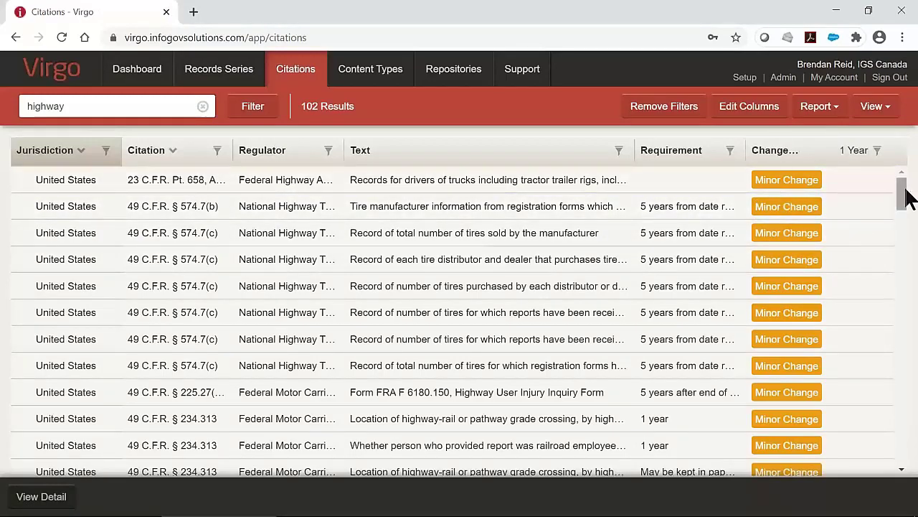
drag(902, 191, 917, 388)
mouse_move(609, 308)
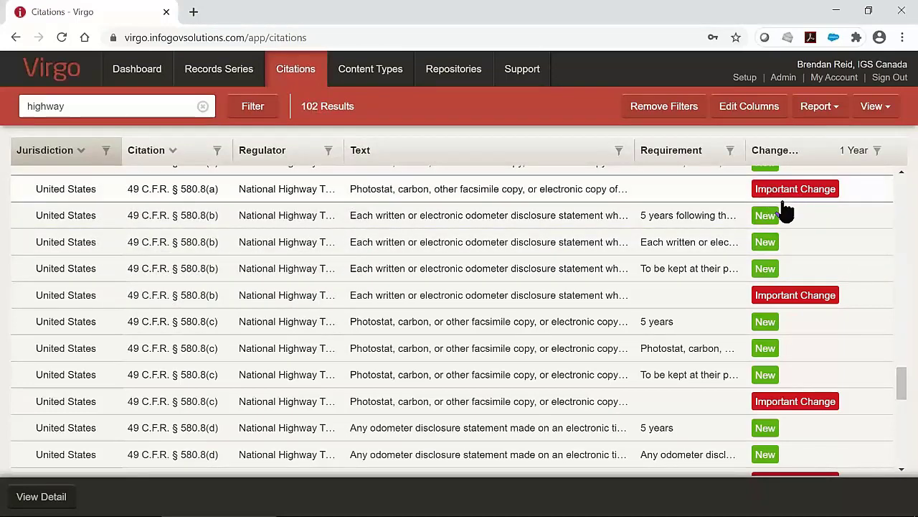
drag(903, 389, 912, 463)
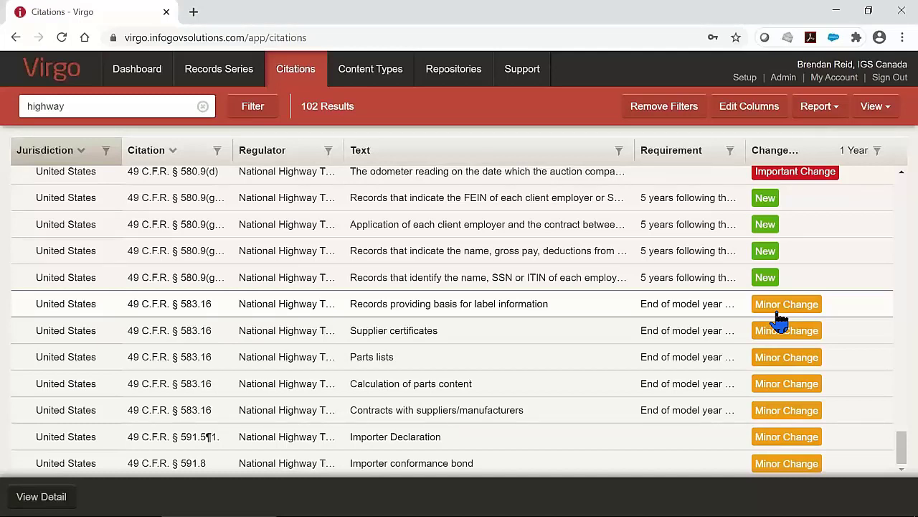
mouse_move(513, 323)
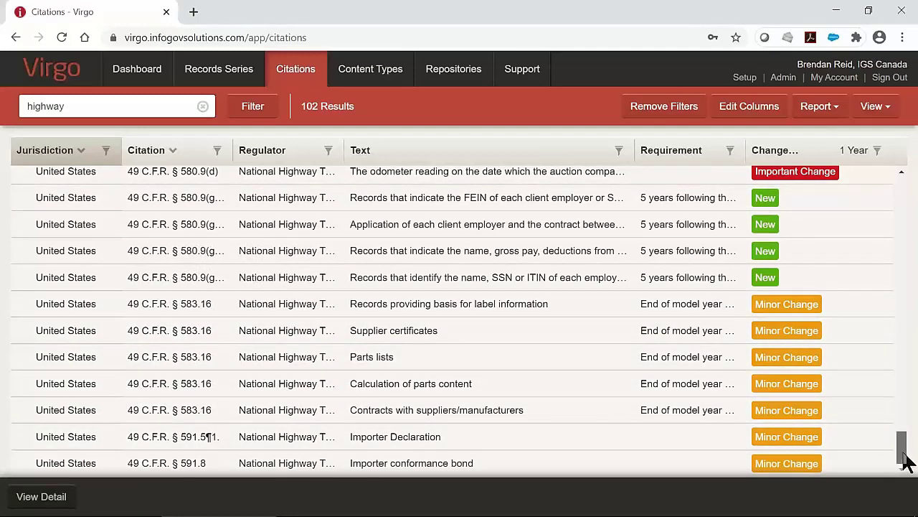
drag(904, 455, 902, 420)
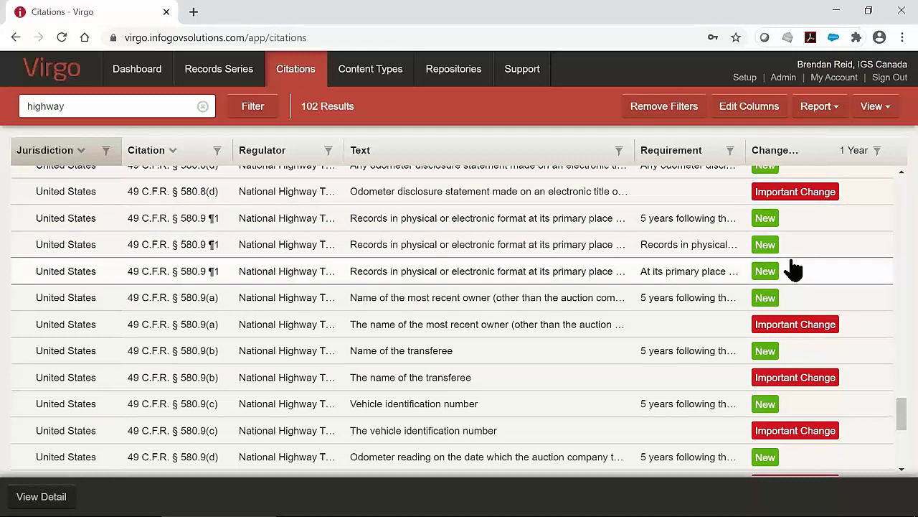
scroll(725, 378, down, 4)
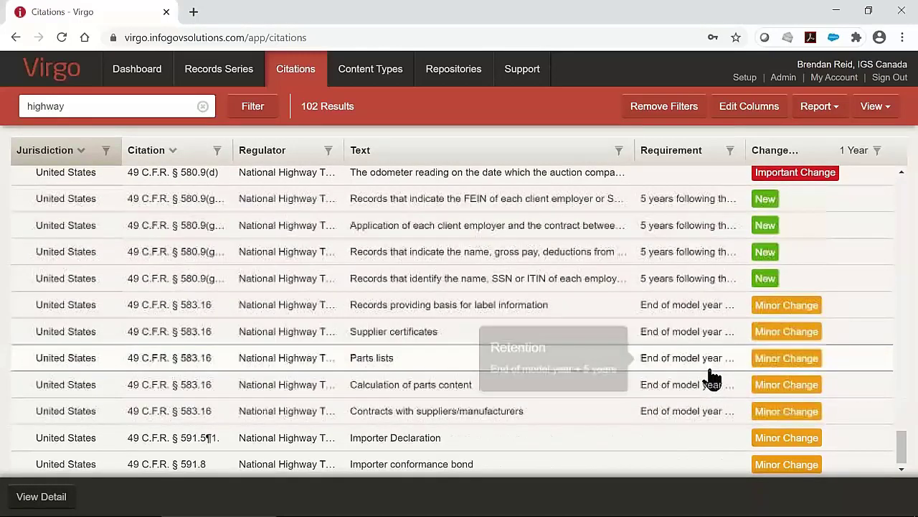
scroll(797, 348, up, 5)
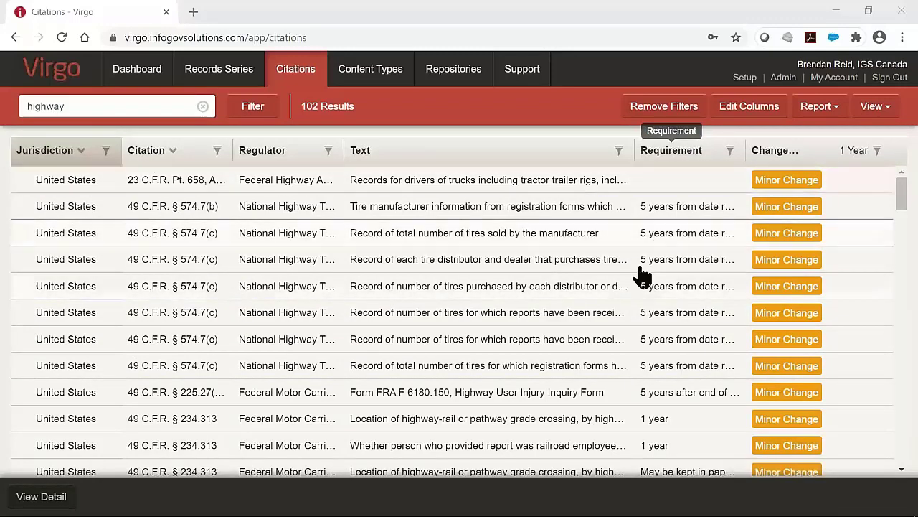
Open the dashboard and review its citation changes, jurisdictions, comments, content privacy types and record series status
click(149, 76)
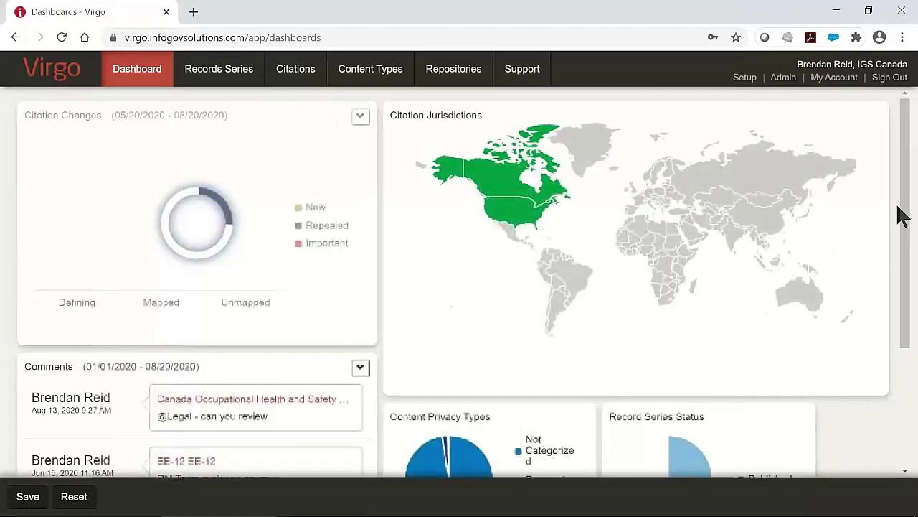
drag(905, 224, 911, 250)
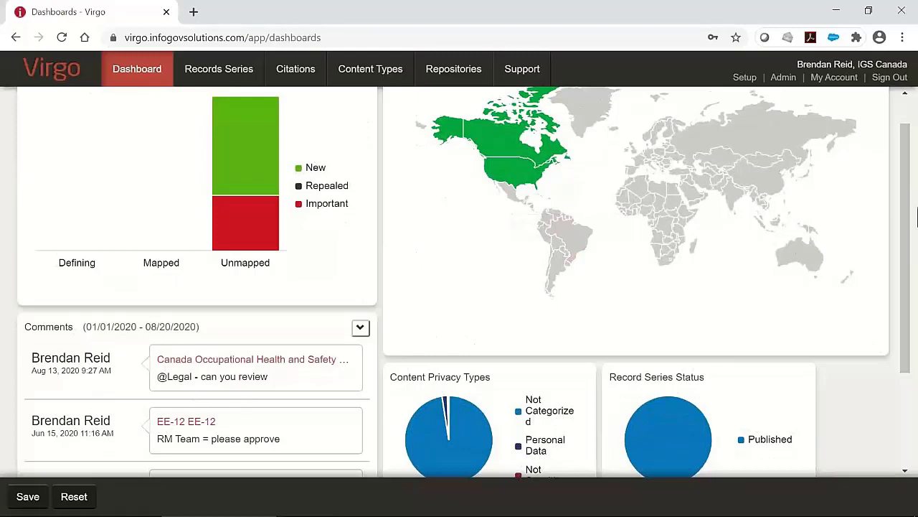
drag(913, 202, 910, 258)
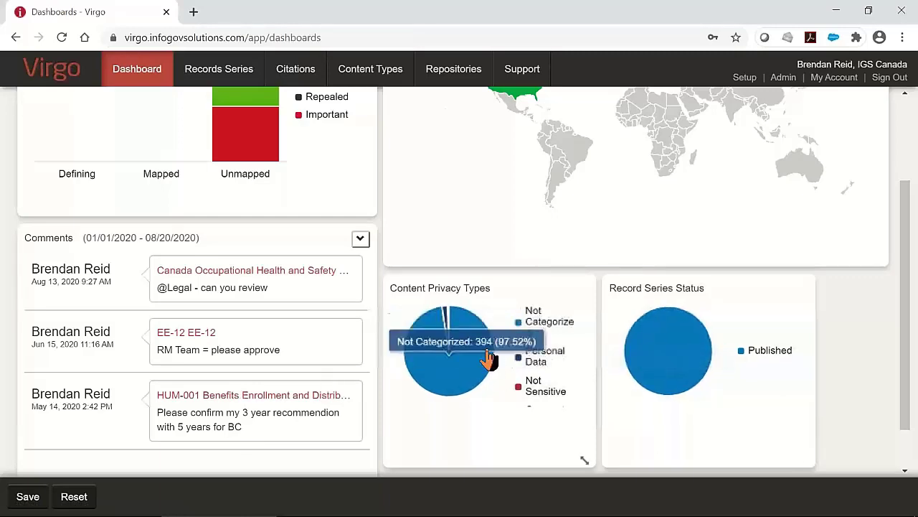
mouse_move(567, 328)
scroll(567, 329, up, 2)
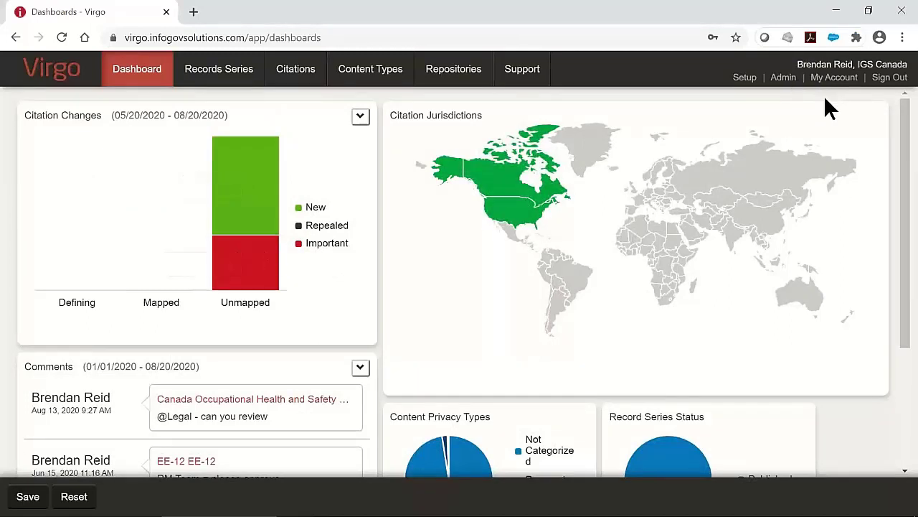
Widen the Function column in the records series list, and open the QUALITY-500: Recalls - NHTSA record to review its details
click(219, 69)
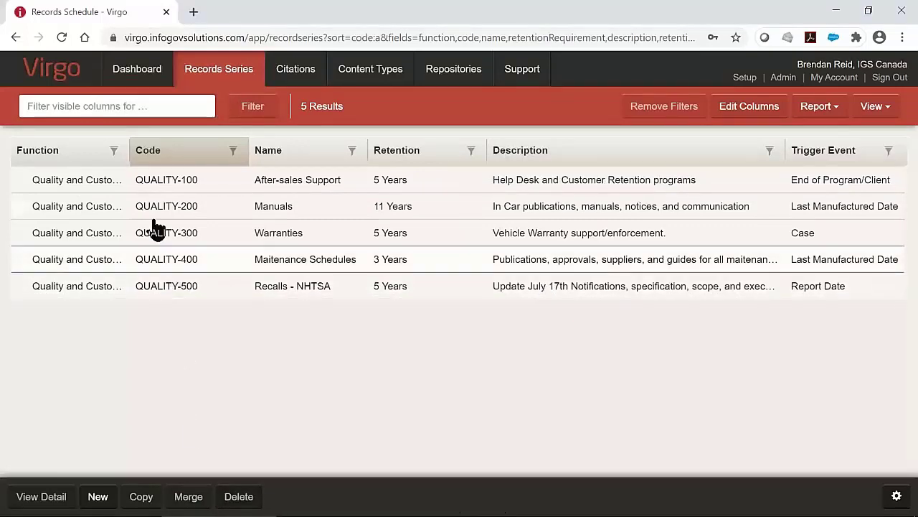
drag(129, 151, 201, 150)
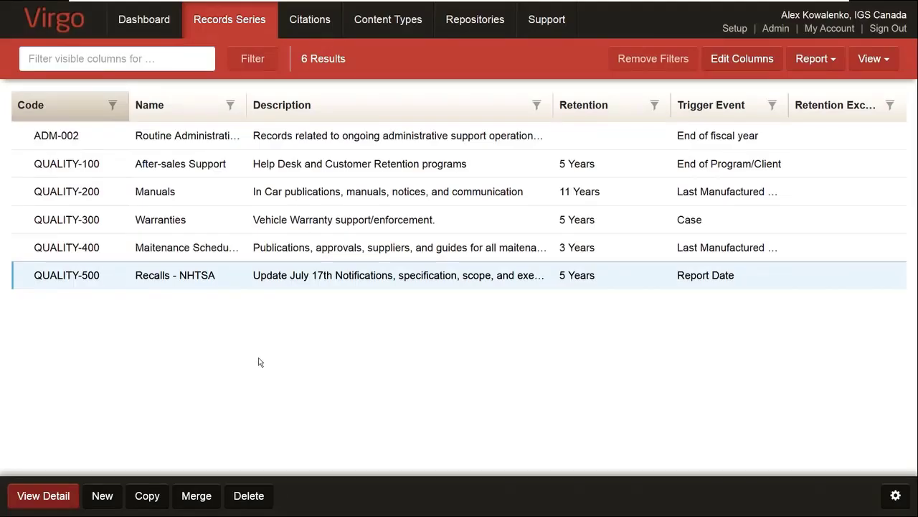
double_click(165, 279)
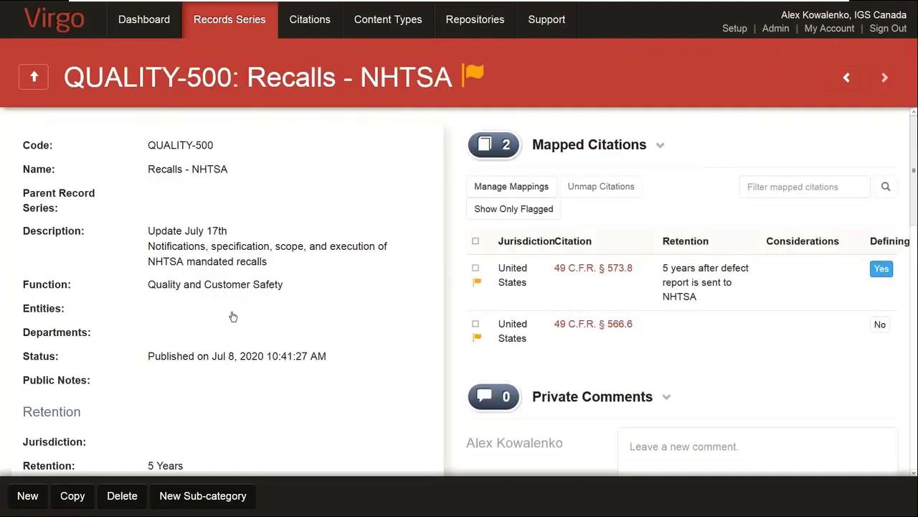
scroll(233, 316, down, 3)
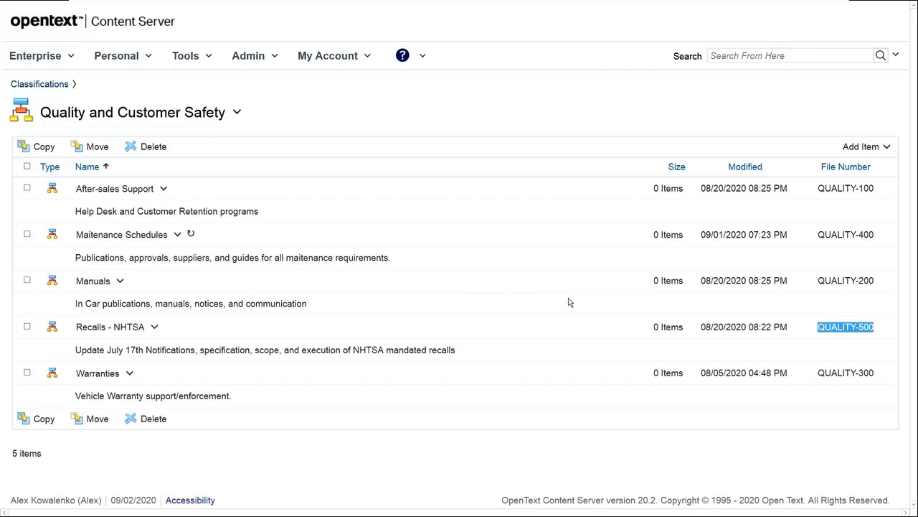
Switch to OpenText Content Server and review the Recalls - NHTSA classification's specific properties and its RSI schedule
click(839, 327)
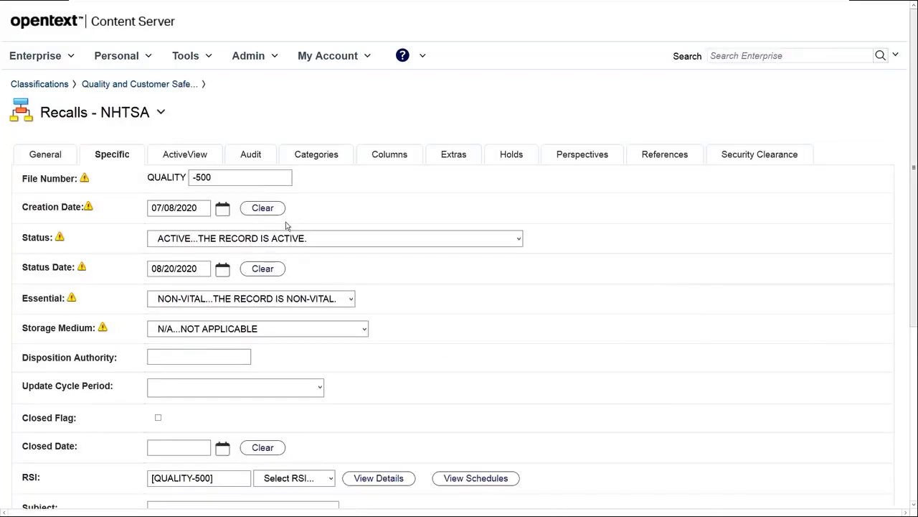
scroll(224, 285, down, 3)
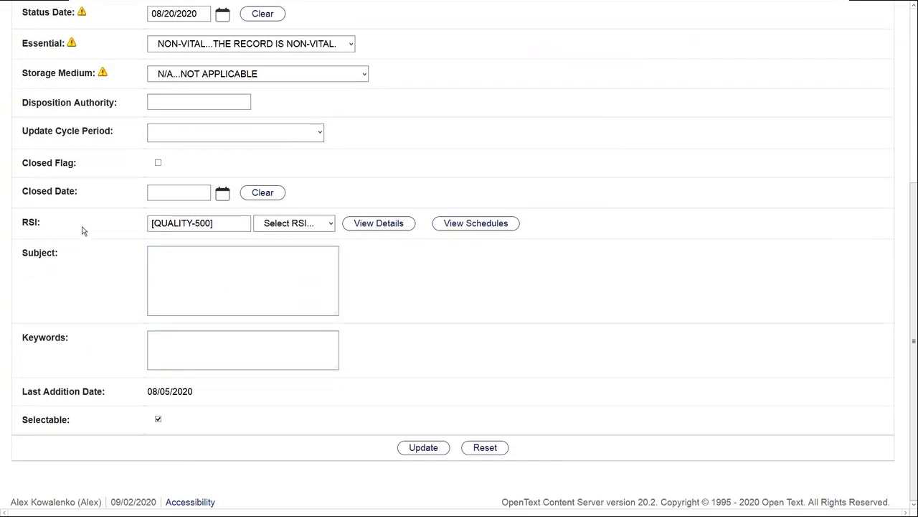
click(203, 229)
click(475, 228)
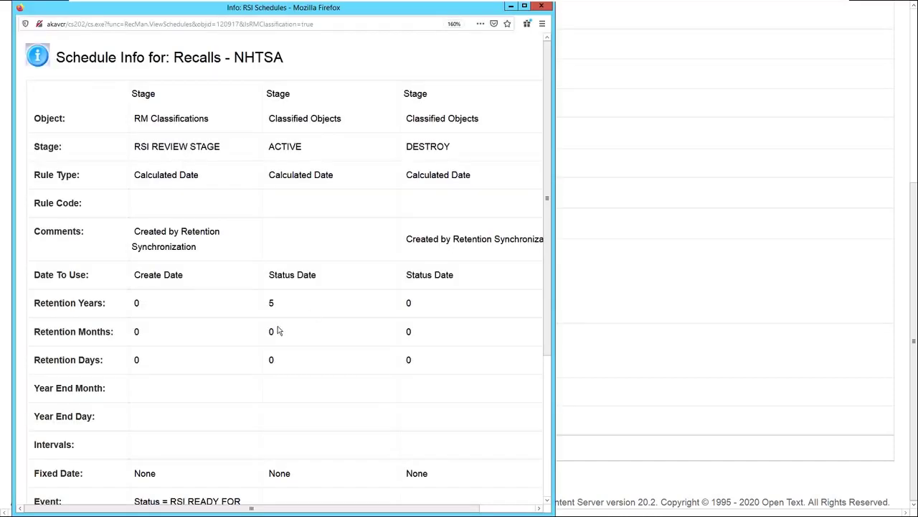
drag(266, 309, 277, 307)
scroll(256, 326, down, 5)
click(301, 470)
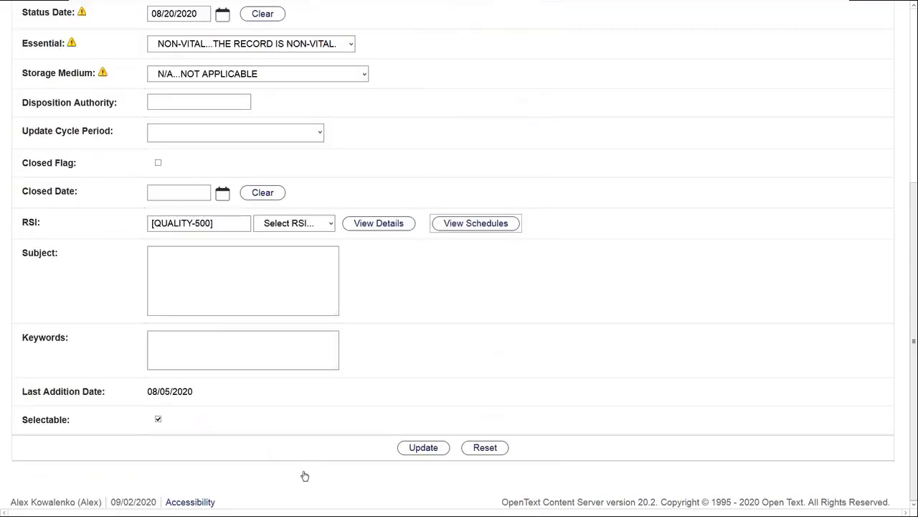
scroll(385, 395, up, 4)
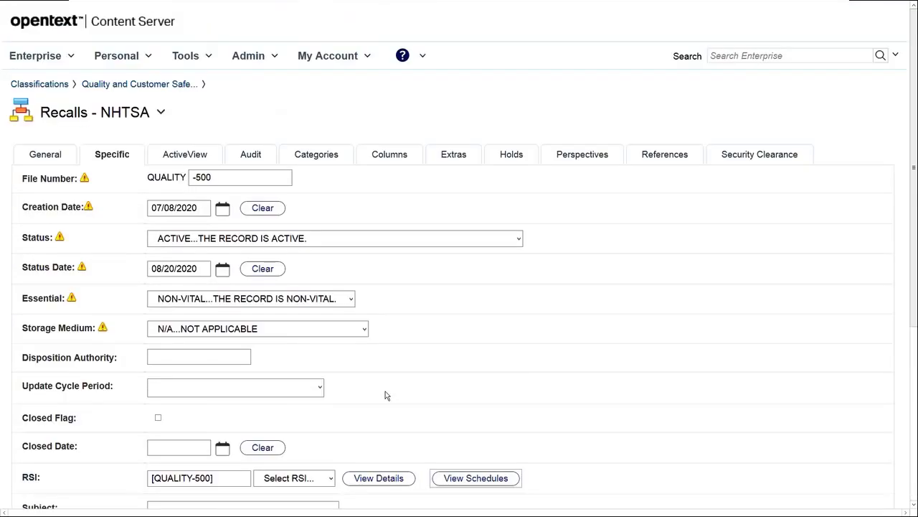
Review the Recalls - NHTSA classification's audit history, and view its record from Virgo to check who last updated it and when
click(250, 158)
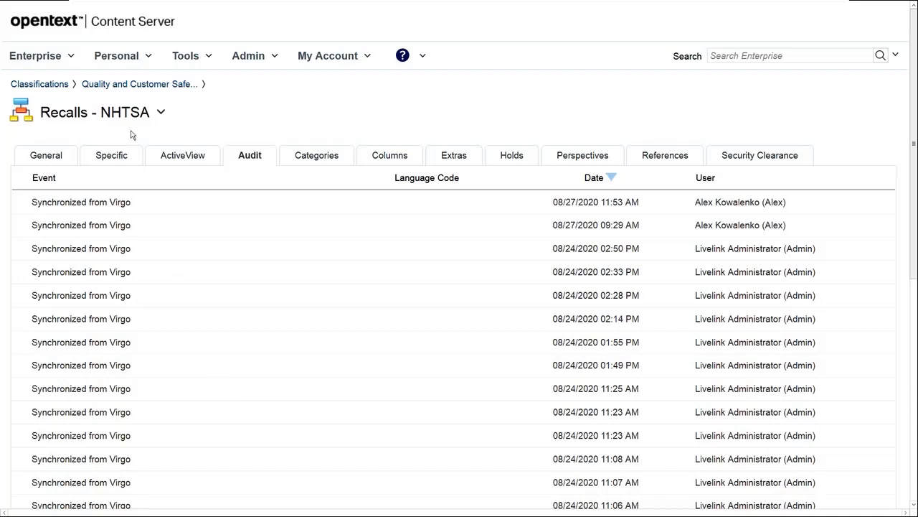
click(162, 113)
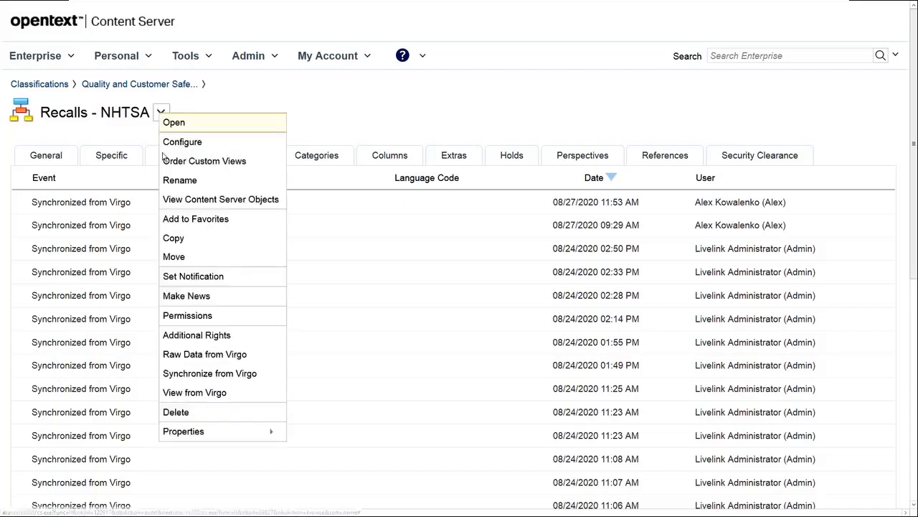
click(183, 392)
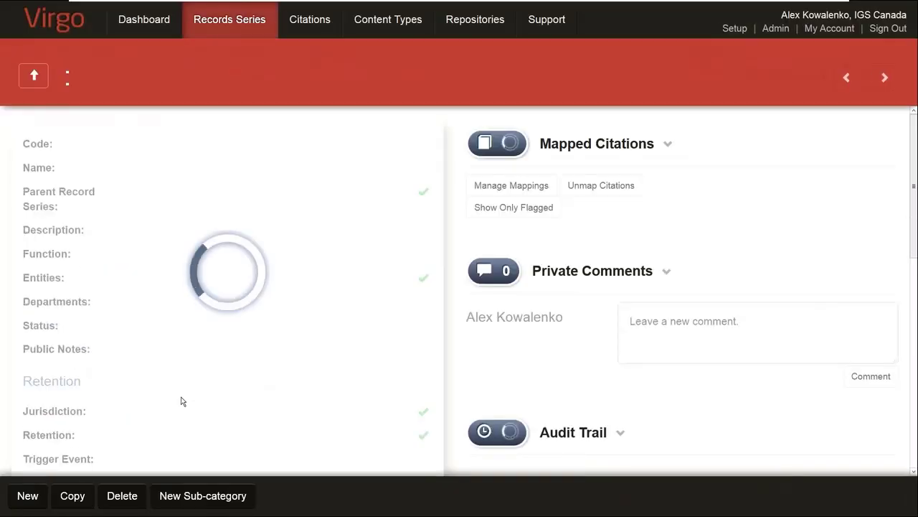
scroll(221, 326, down, 10)
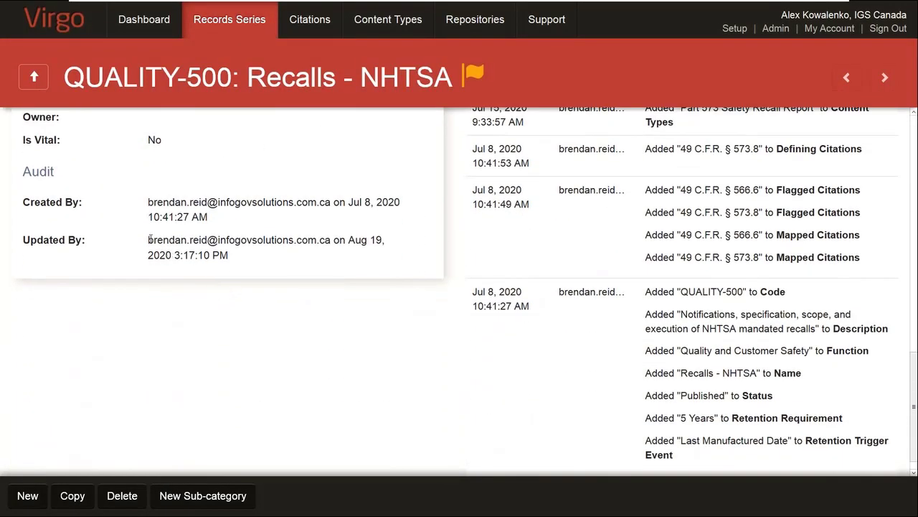
drag(150, 240, 383, 240)
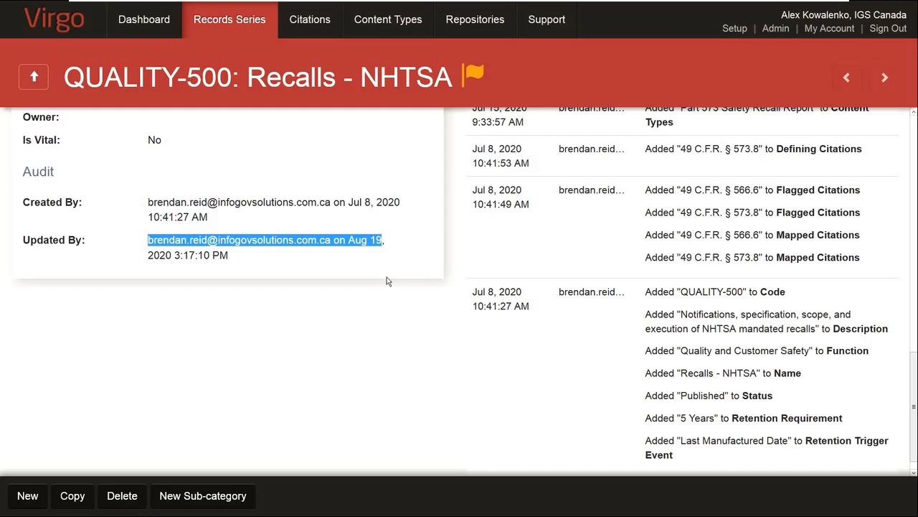
Back in Content Server, synchronize the Recalls - NHTSA classification from Virgo and return from the synchronization report to its audit history
key(ctrl+Tab)
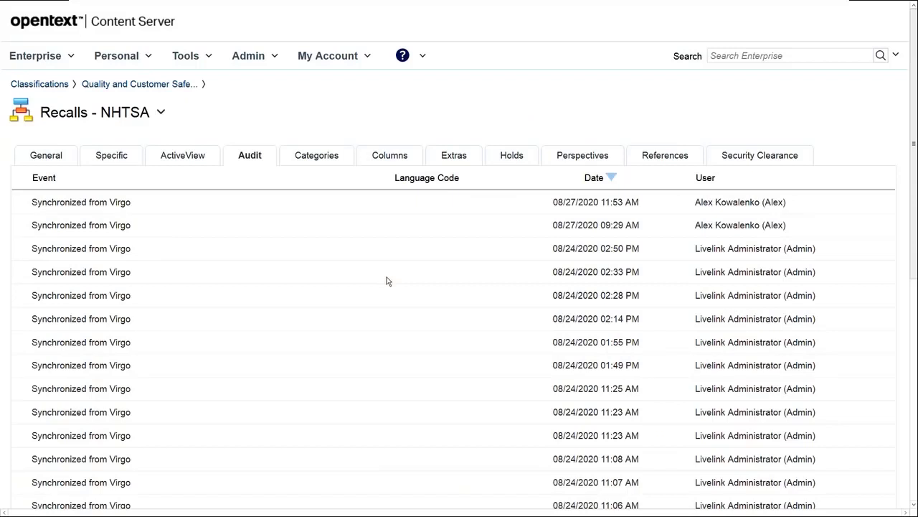
click(160, 112)
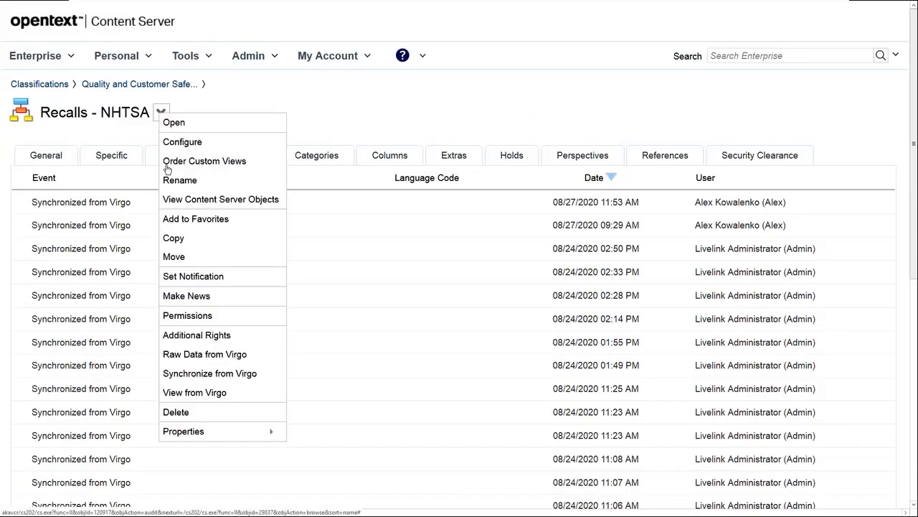
click(205, 375)
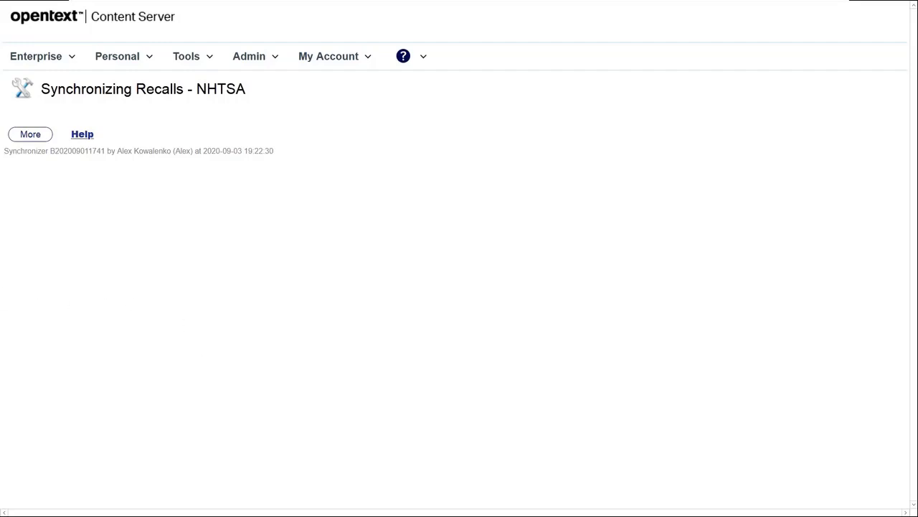
click(43, 134)
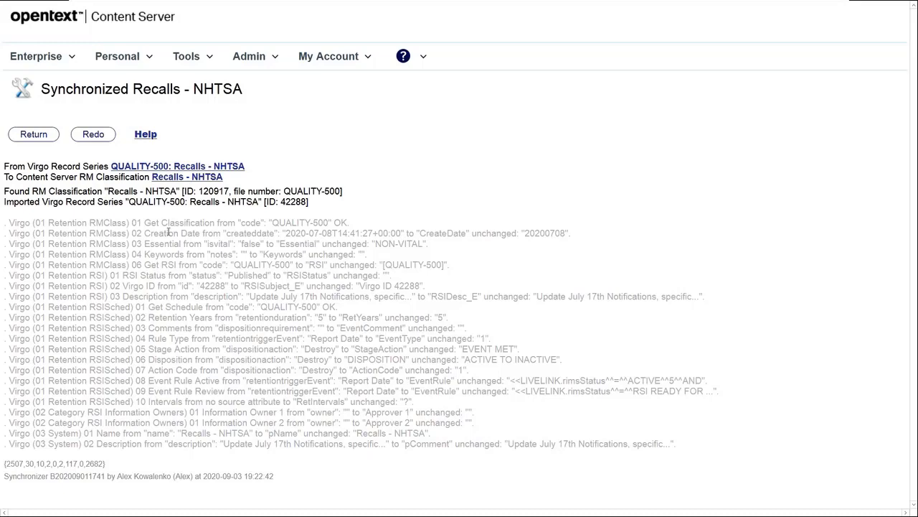
click(34, 134)
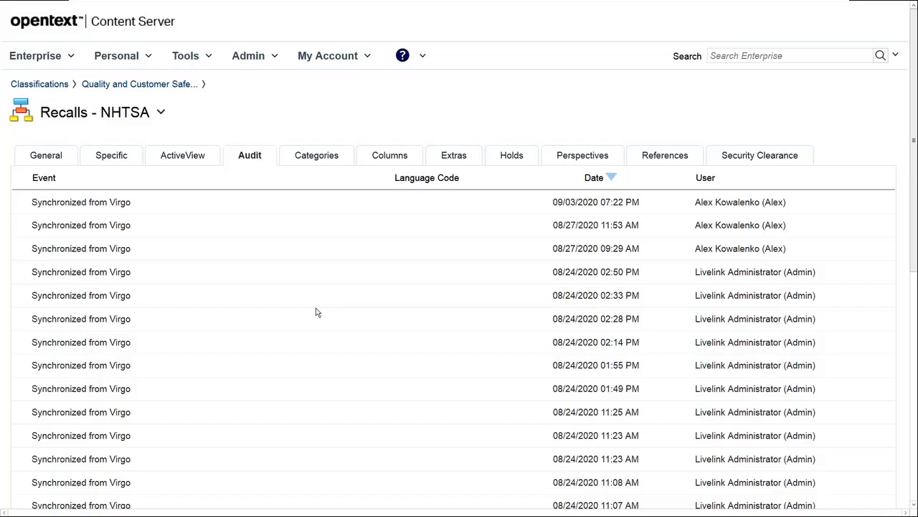
Check Virgo's records series list, and view the Maitenance Schedules classification from Content Server's Quality and Customer Safety group in Virgo
key(ctrl+Tab)
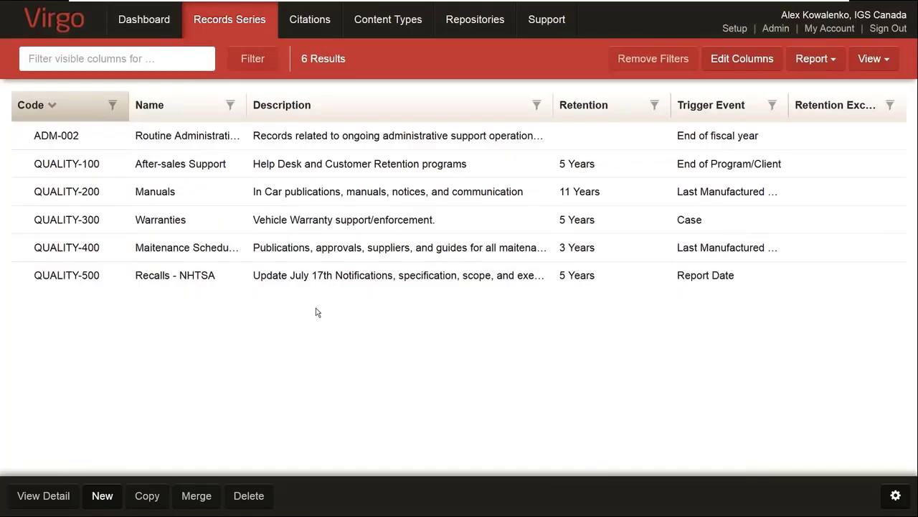
key(ctrl+Tab)
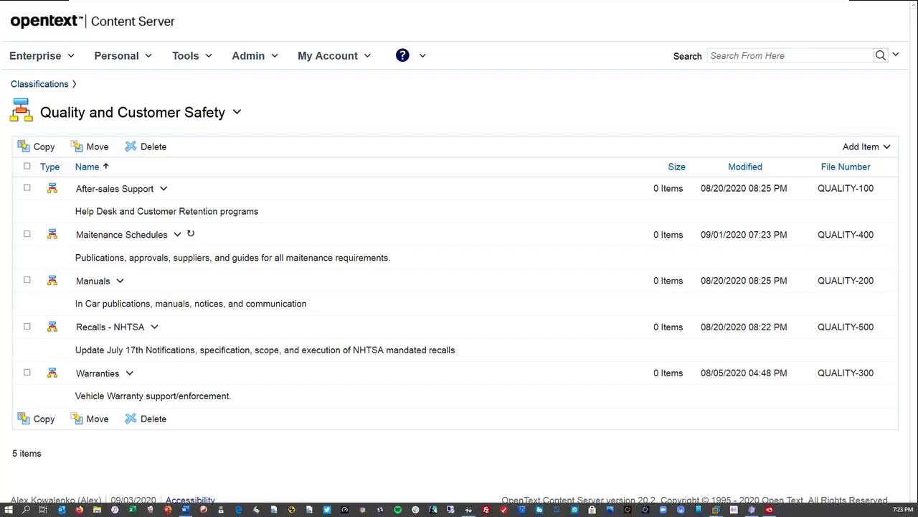
double_click(108, 236)
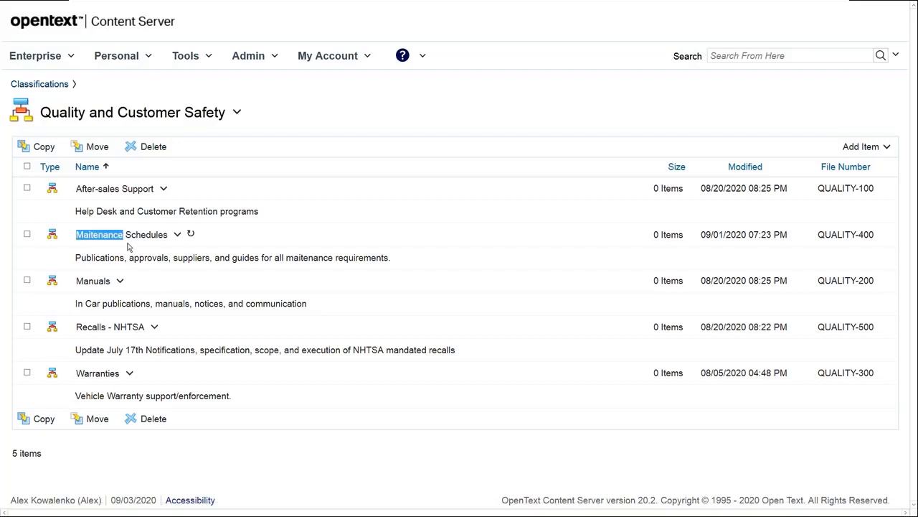
click(177, 235)
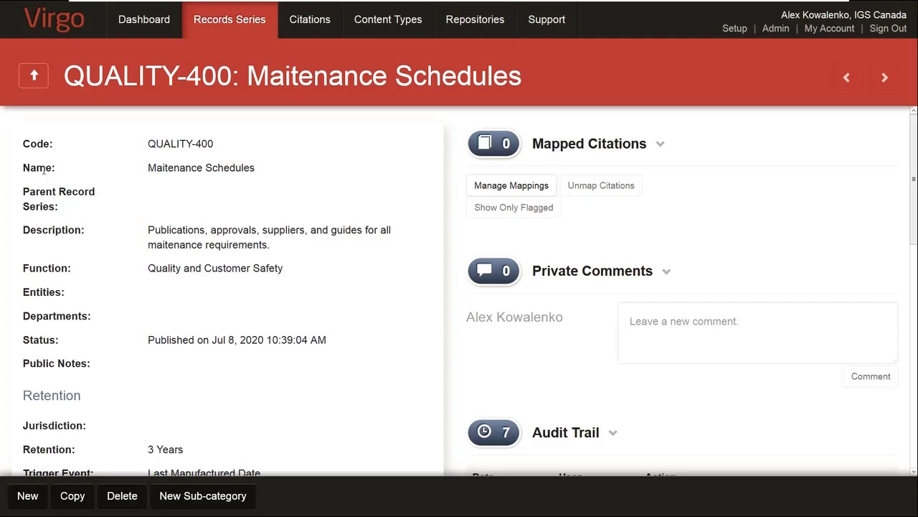
Correct the QUALITY-400 record series name to "Maintenance Schedules" and fix the spelling of "maintenance" in its description, saving both fields
click(171, 177)
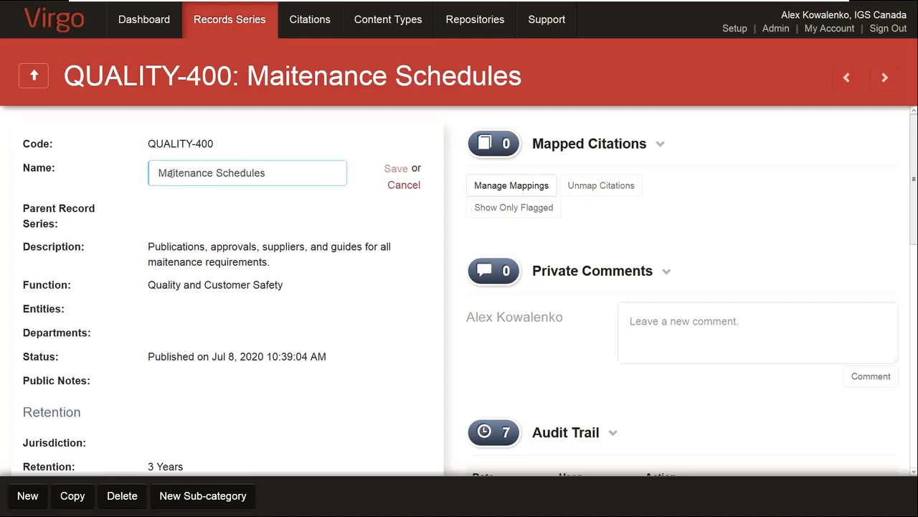
click(176, 173)
text(n)
click(394, 169)
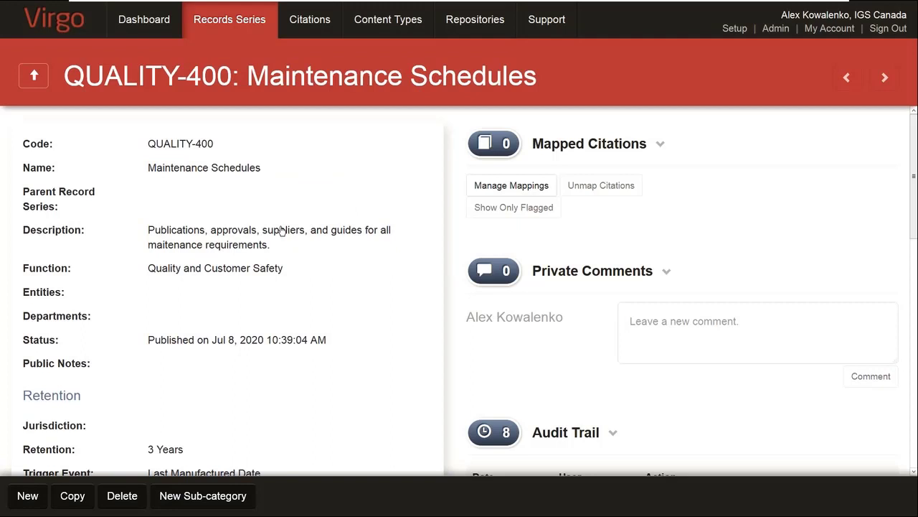
click(226, 245)
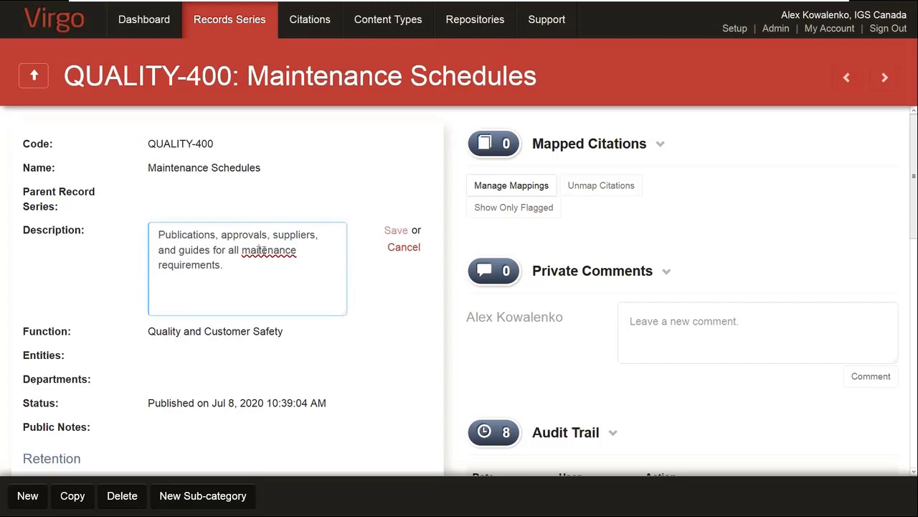
click(395, 230)
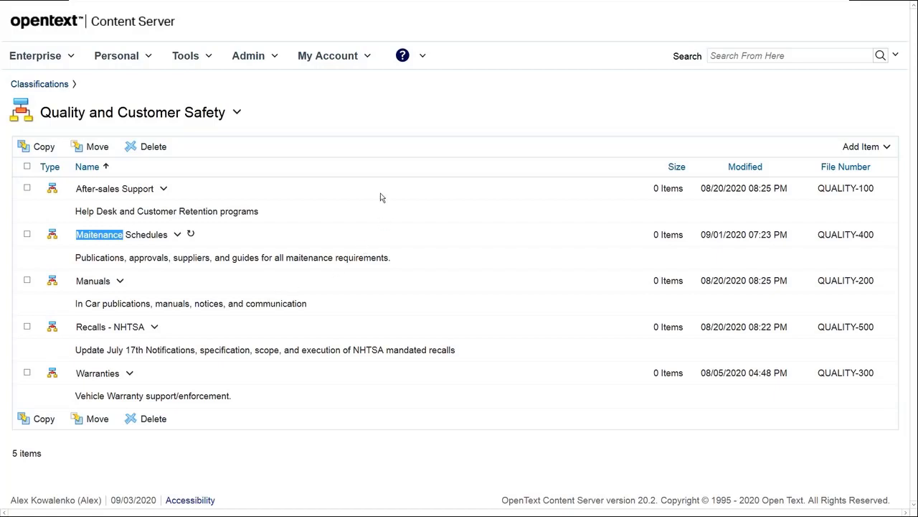
Switch to Content Server, synchronize the Maitenance Schedules classification from Virgo, and return from the full synchronization report
click(176, 239)
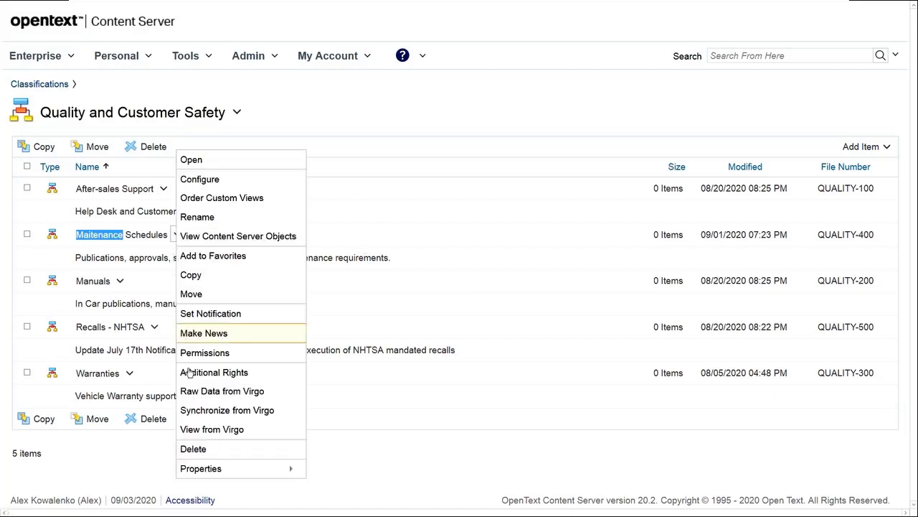
click(208, 412)
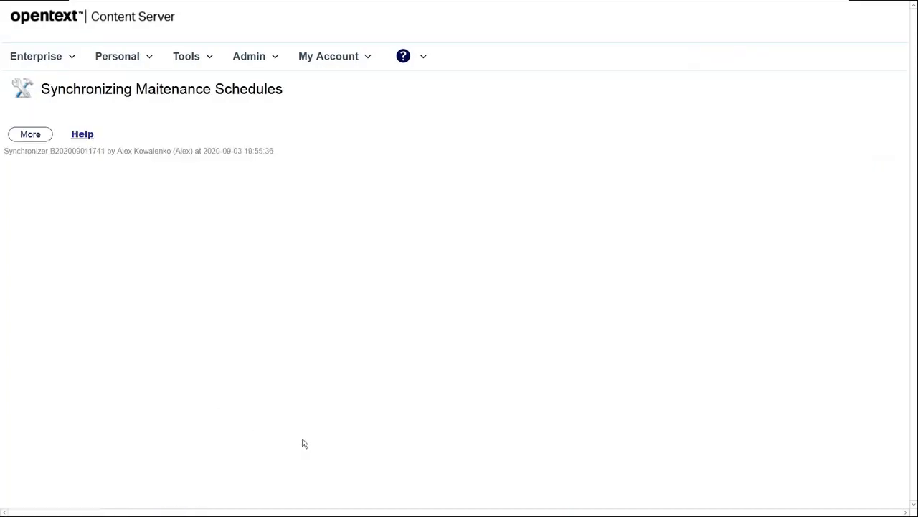
click(32, 137)
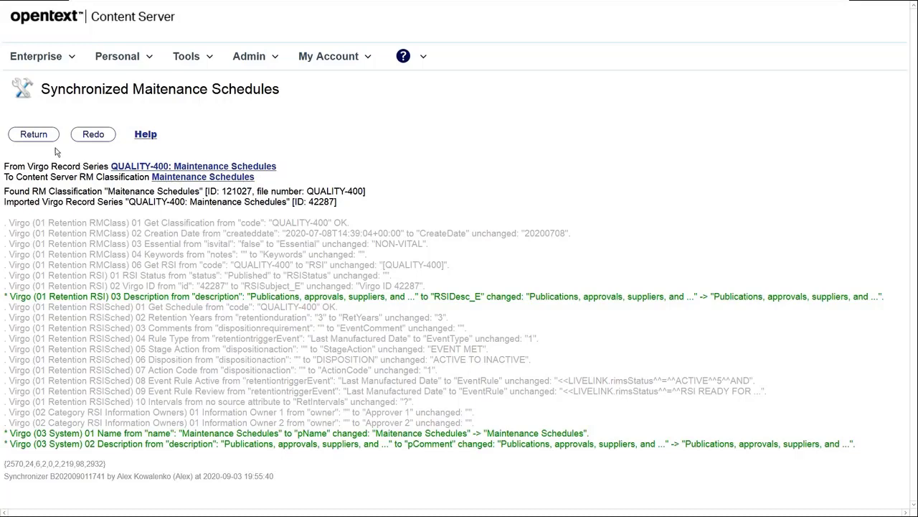
click(34, 135)
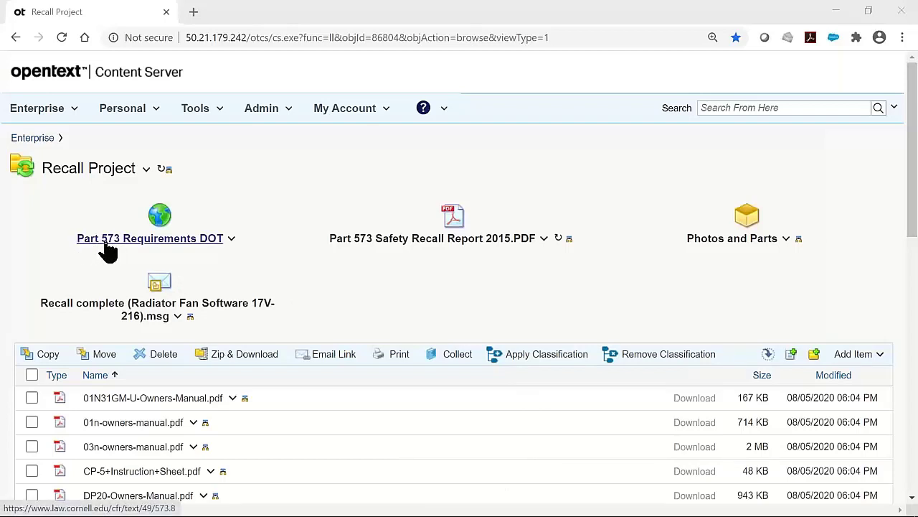
In the Recall Project folder, view Part 573 Safety Recall Report 2015.PDF, read its opening details, and return to the folder
click(464, 244)
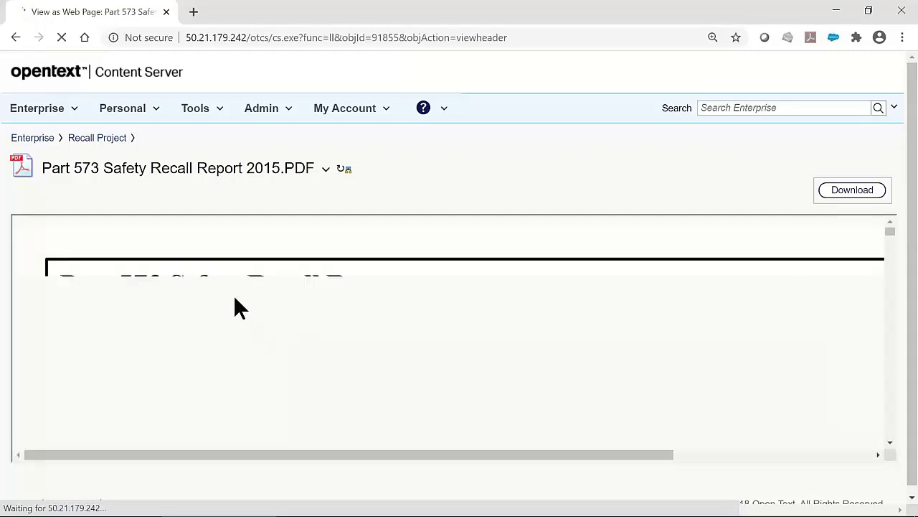
scroll(914, 215, down, 1)
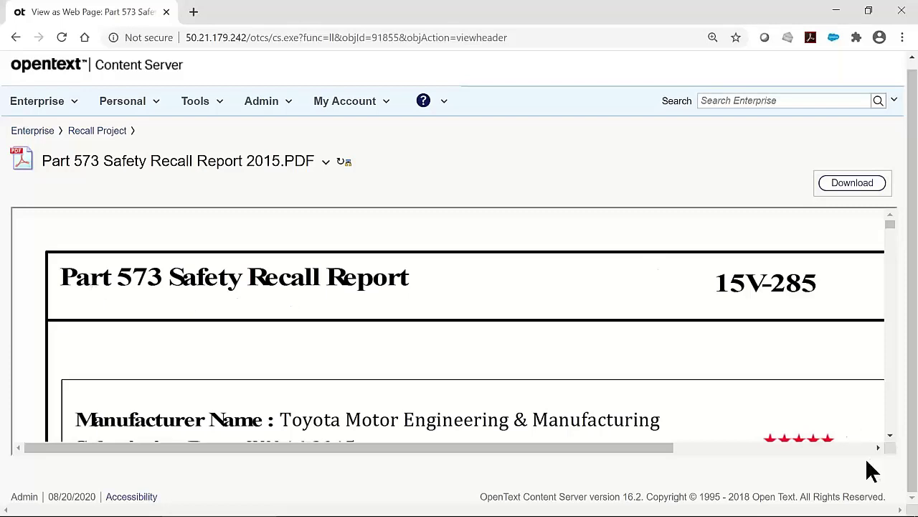
click(891, 436)
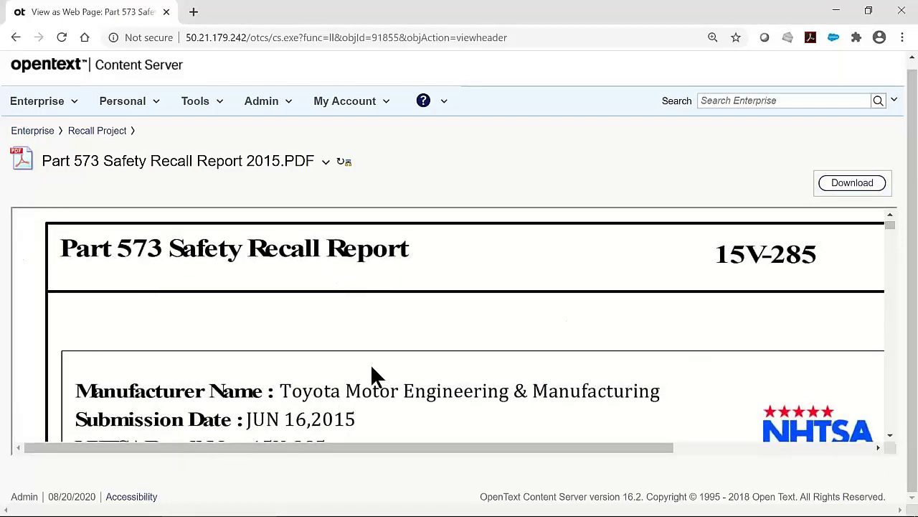
scroll(390, 380, down, 5)
scroll(414, 366, up, 5)
click(113, 140)
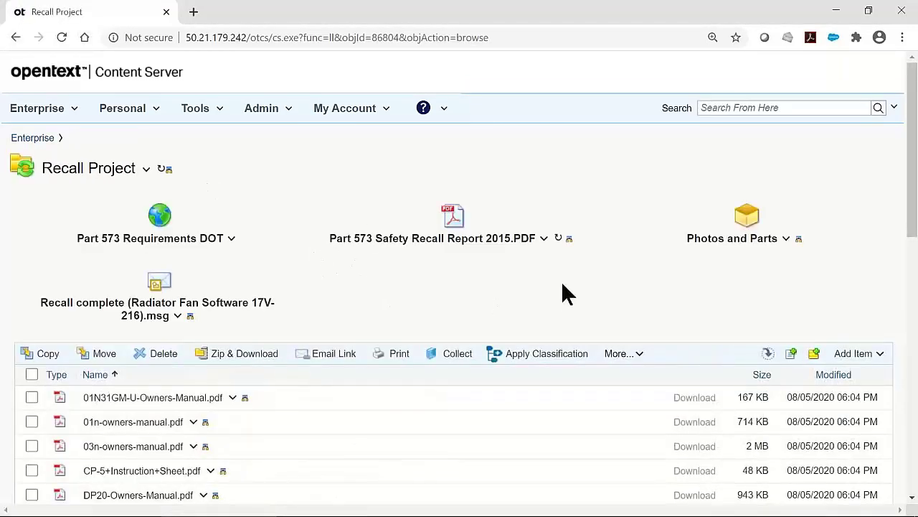
Review the records details and RSI schedule of Part 573 Safety Recall Report 2015.PDF, then go back to the Recall Project folder
click(569, 240)
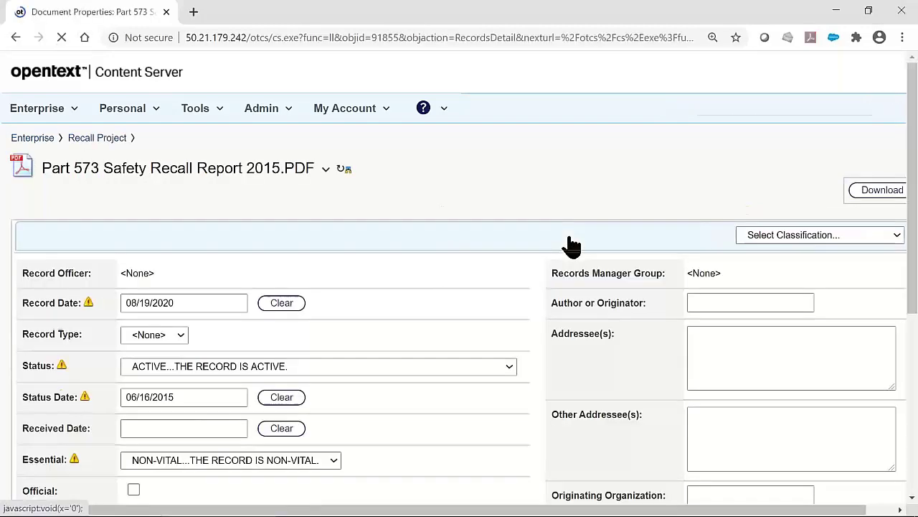
scroll(913, 310, down, 3)
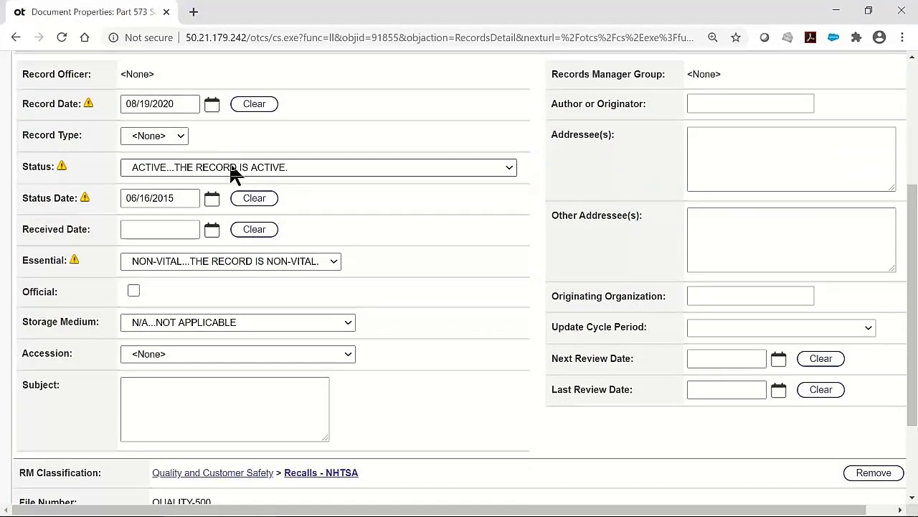
scroll(912, 287, down, 2)
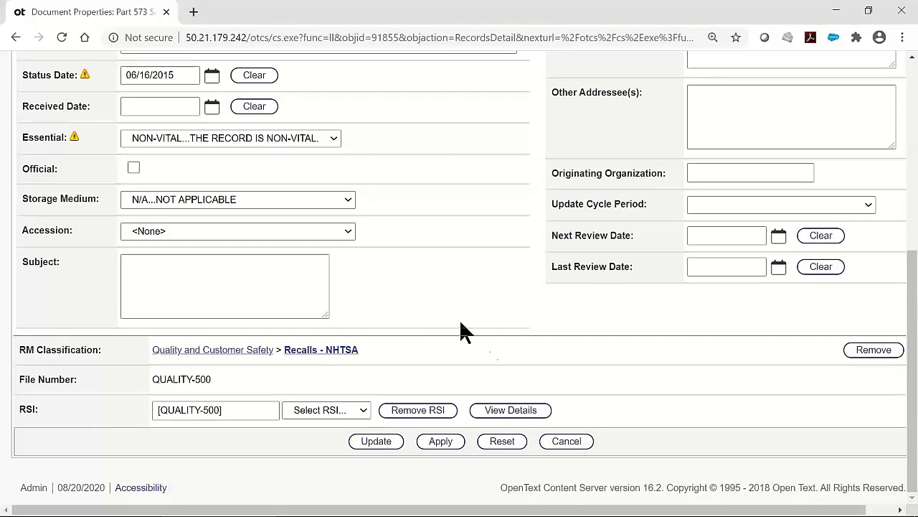
click(525, 411)
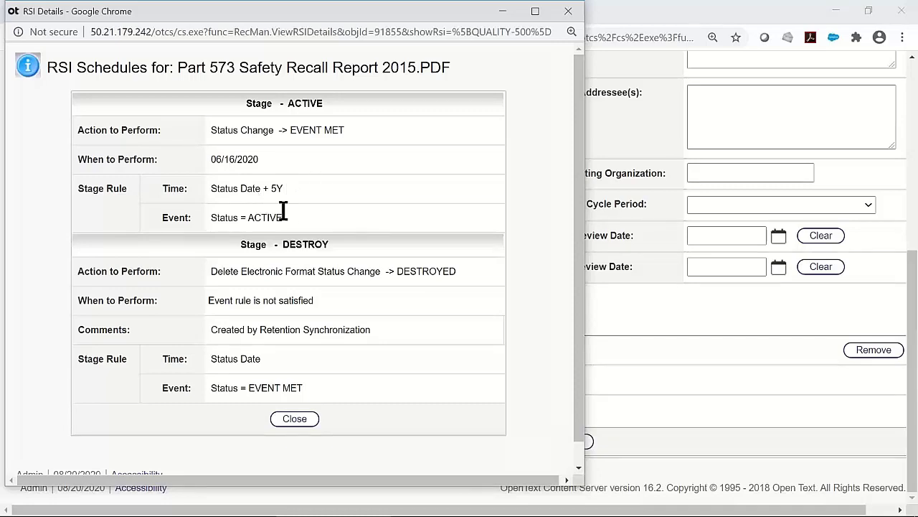
click(294, 418)
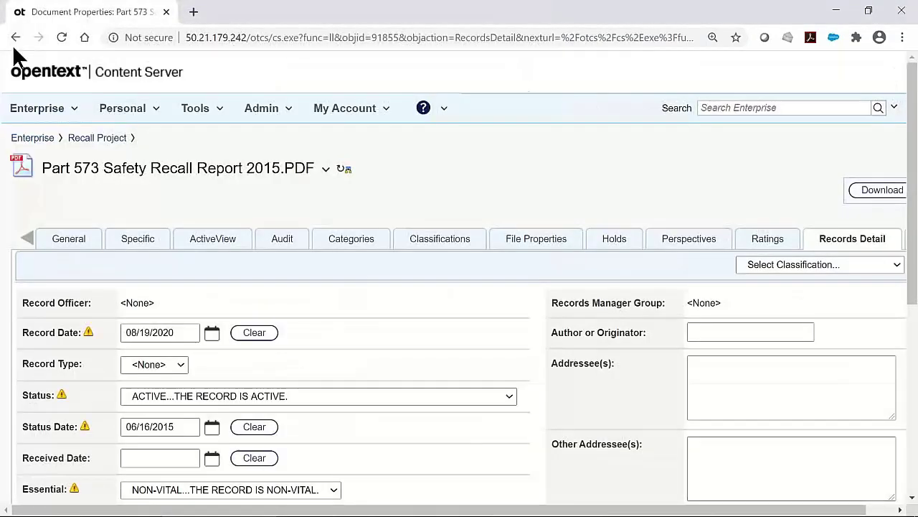
click(16, 37)
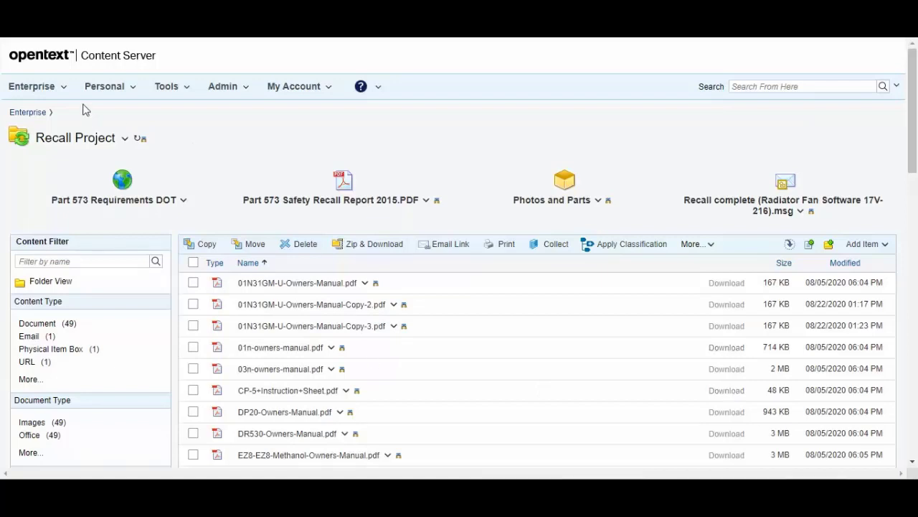
Open the 2015 Recall Disposition search from the Dispositions area and review the records listed in its results
click(63, 89)
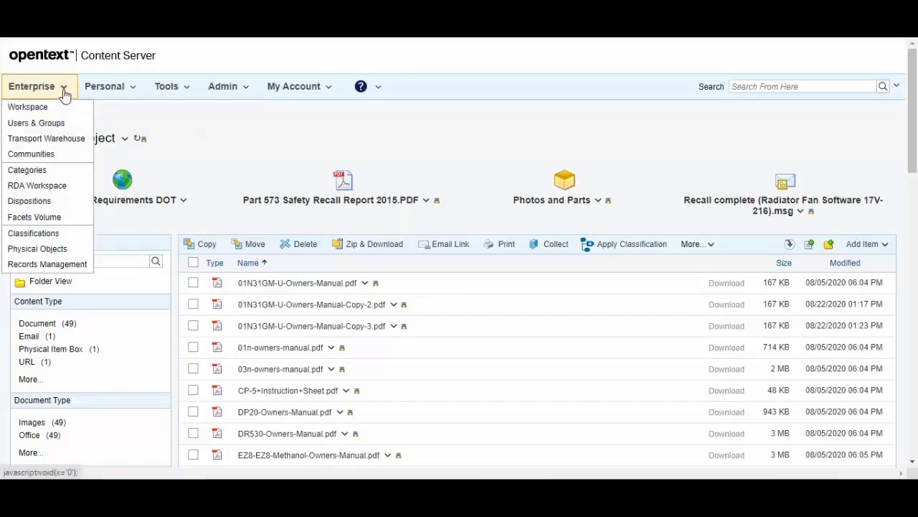
click(50, 201)
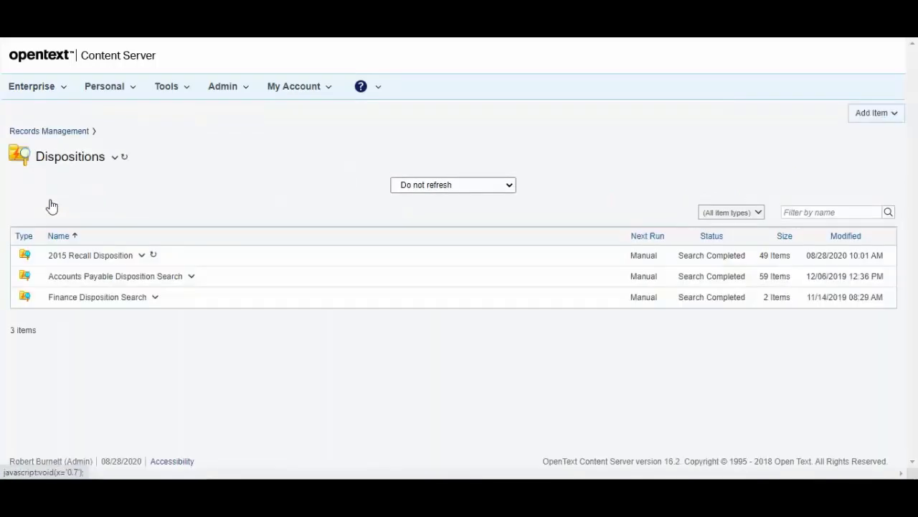
click(91, 258)
click(98, 239)
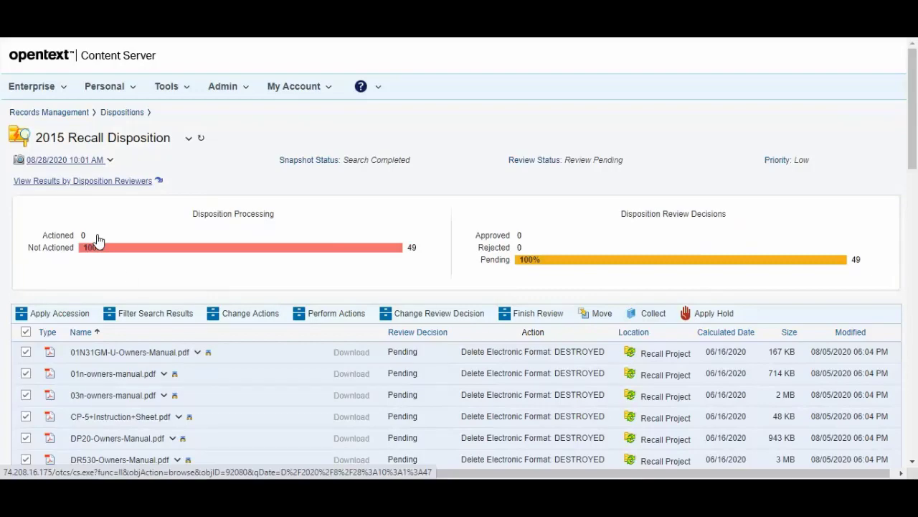
scroll(164, 284, down, 4)
scroll(115, 279, down, 9)
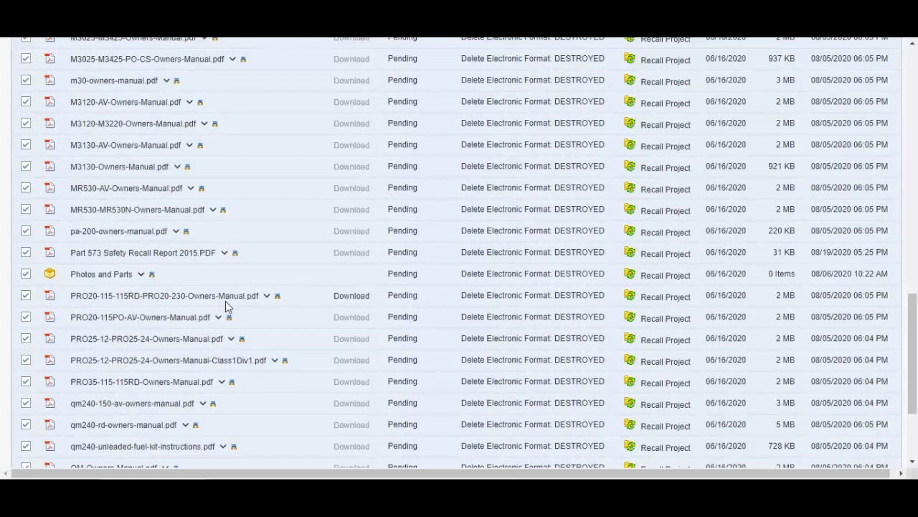
scroll(278, 334, up, 15)
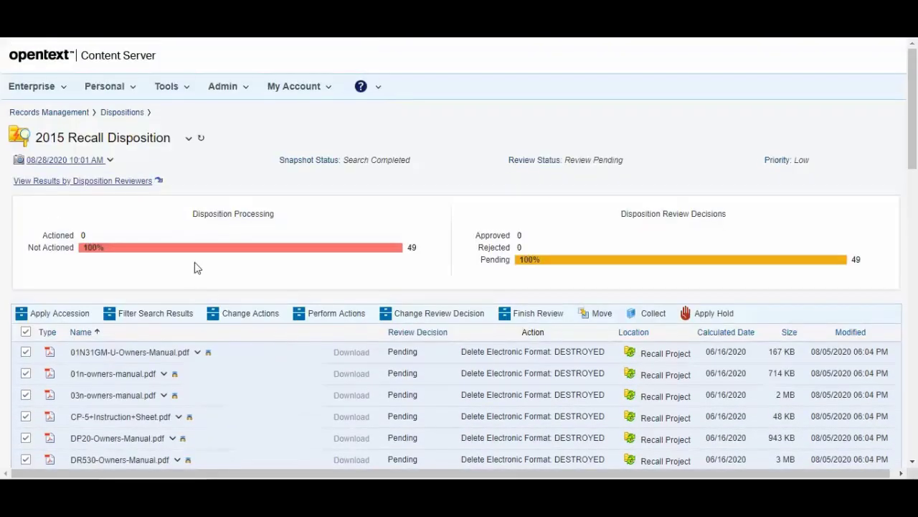
Start a new Record Disposition Approval in the RDA Workspace, named "Recall Project" and based on 2015 Recall Disposition
click(61, 90)
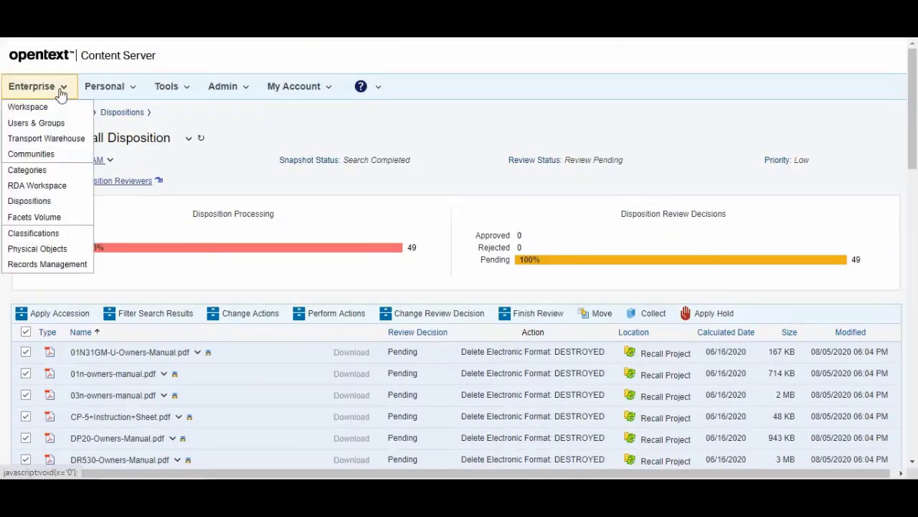
click(67, 190)
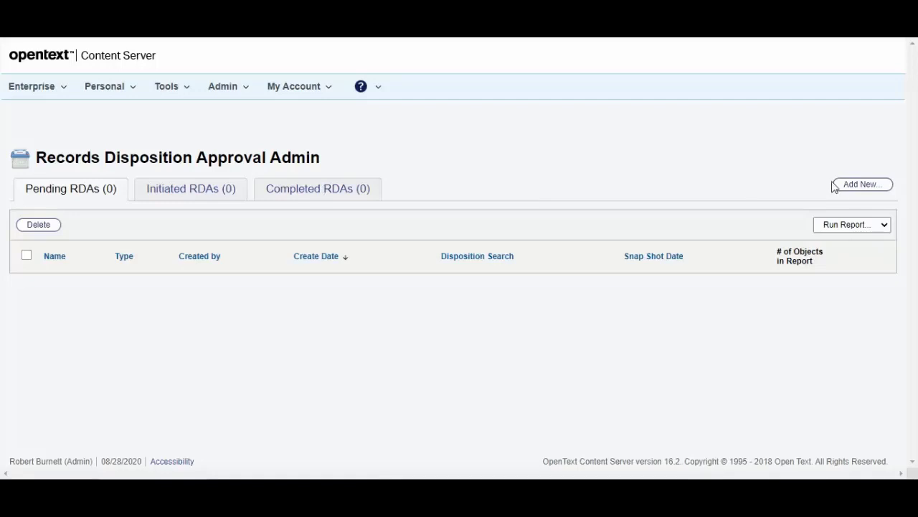
click(858, 188)
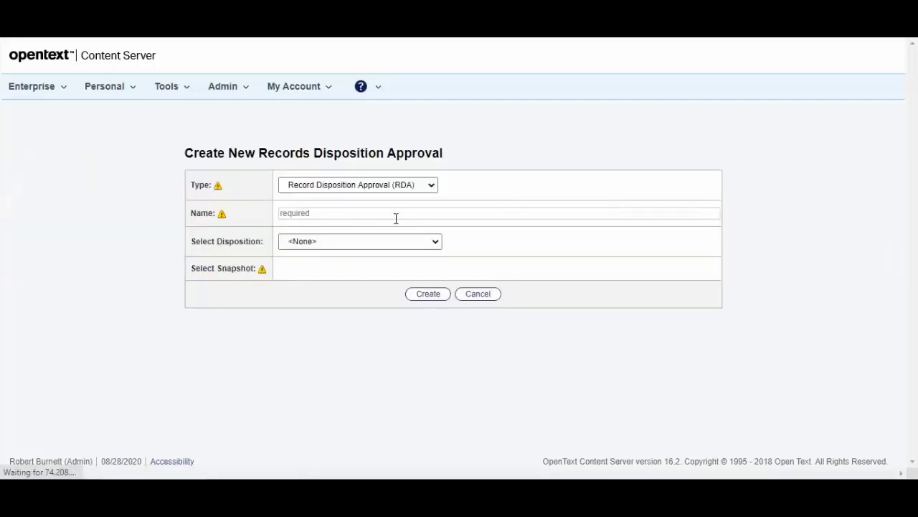
click(332, 212)
text(Recall Project)
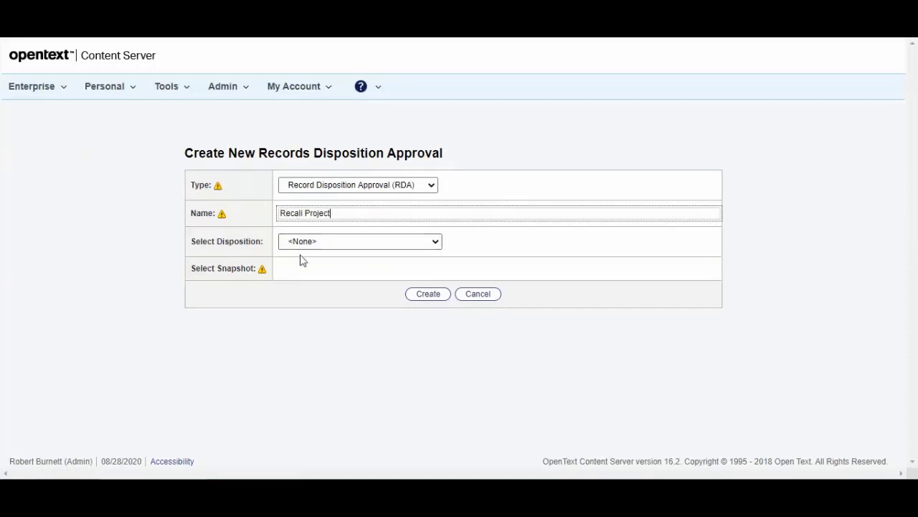
click(310, 244)
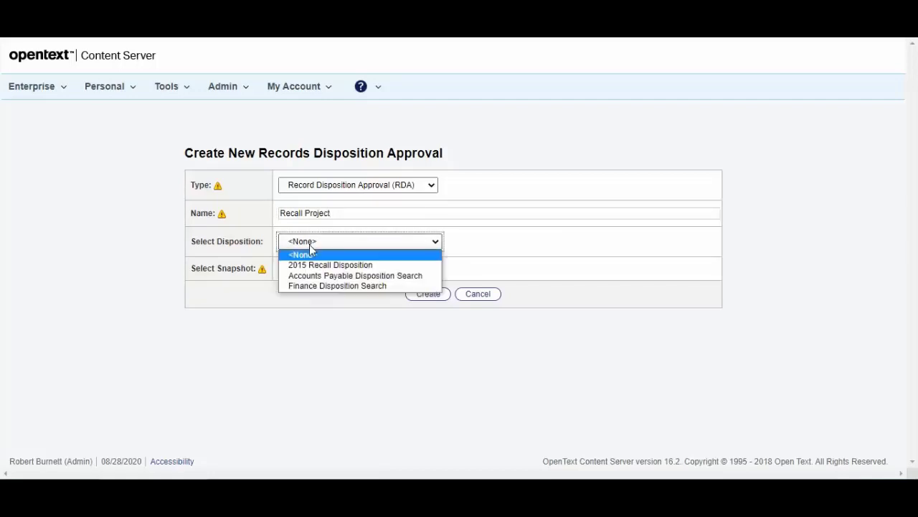
click(372, 266)
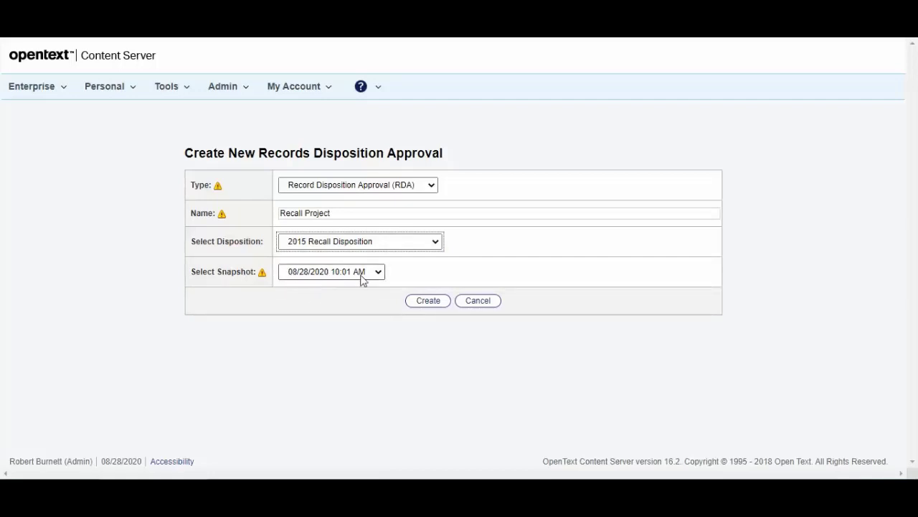
Extend the approval's name to "Recall Project - Electronic Records" and create the Record Disposition Approval
click(350, 214)
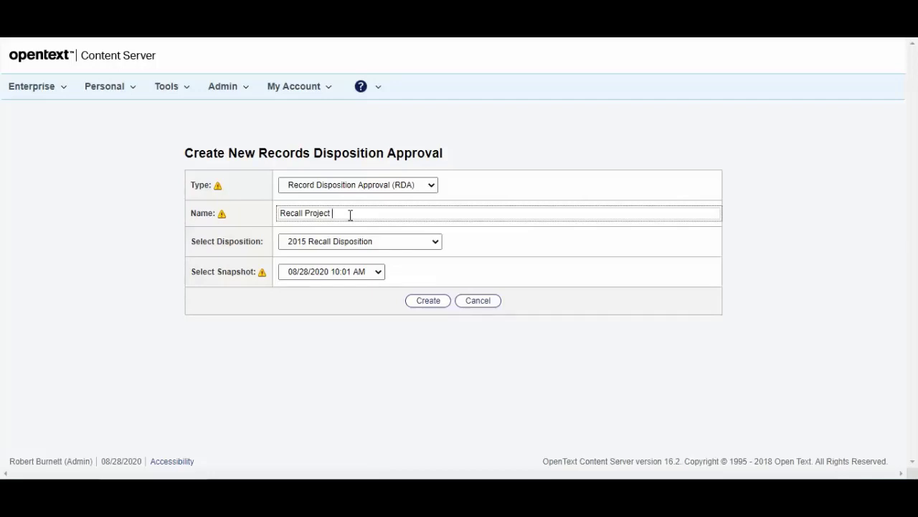
text(- electronic Records)
key(shift+Right)
text(E)
click(428, 302)
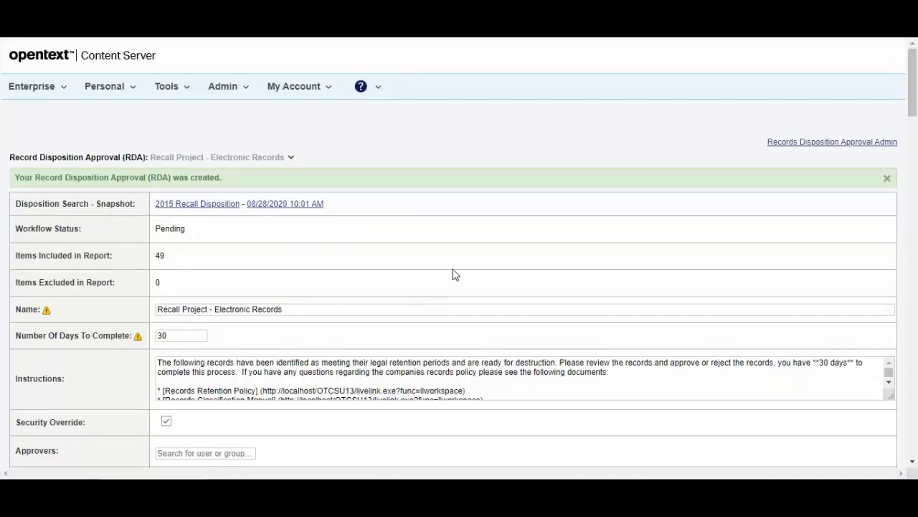
Review the new approval's settings, including the days to complete, the full instructions text in an enlarged box, and the security override
scroll(452, 274, down, 1)
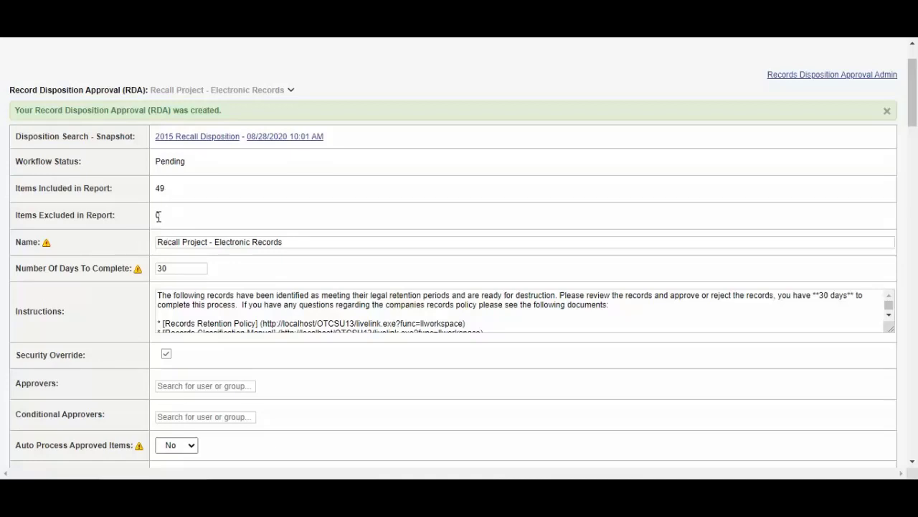
scroll(286, 244, down, 1)
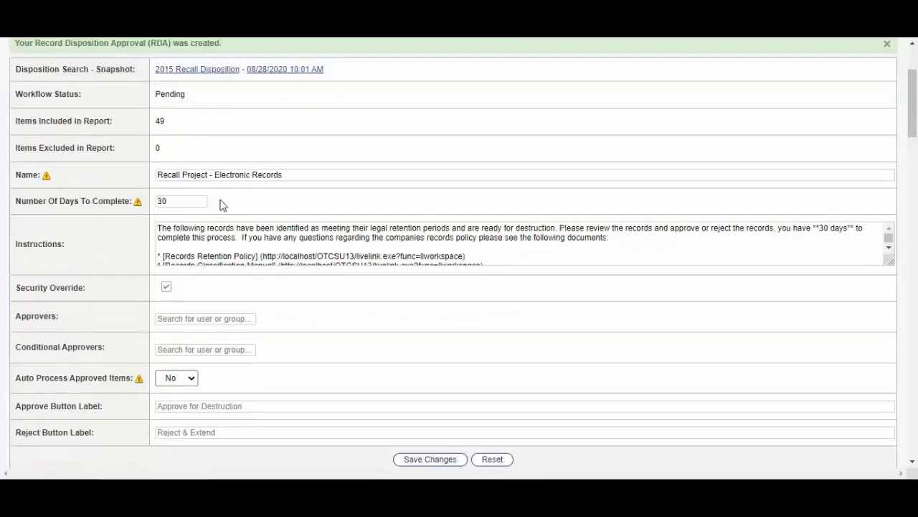
click(183, 199)
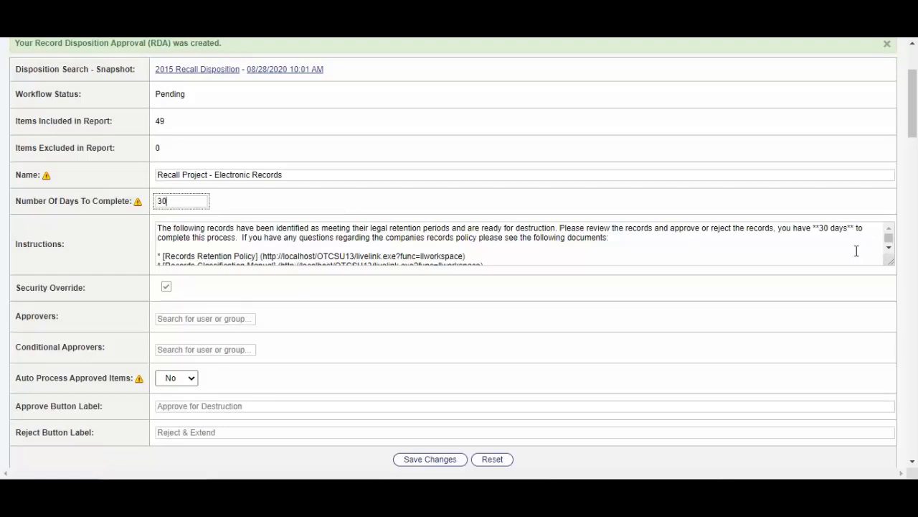
scroll(782, 162, down, 1)
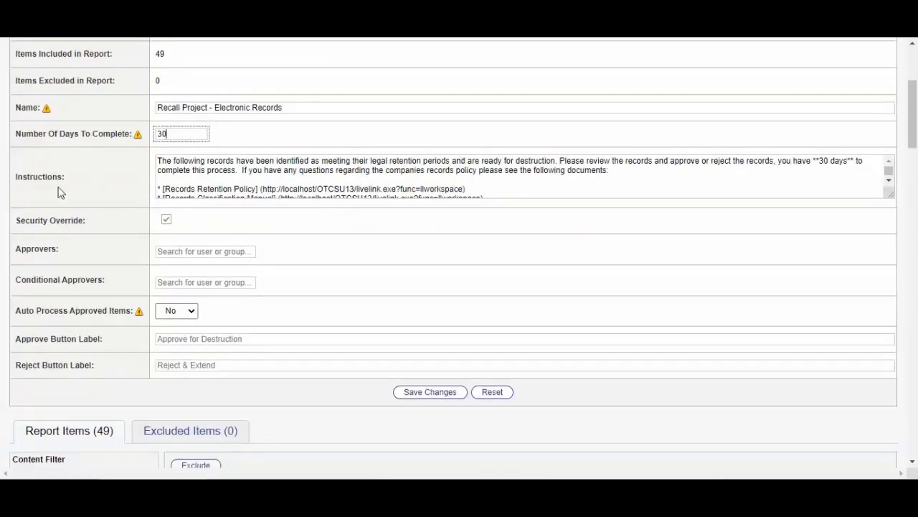
drag(890, 194, 890, 274)
click(388, 235)
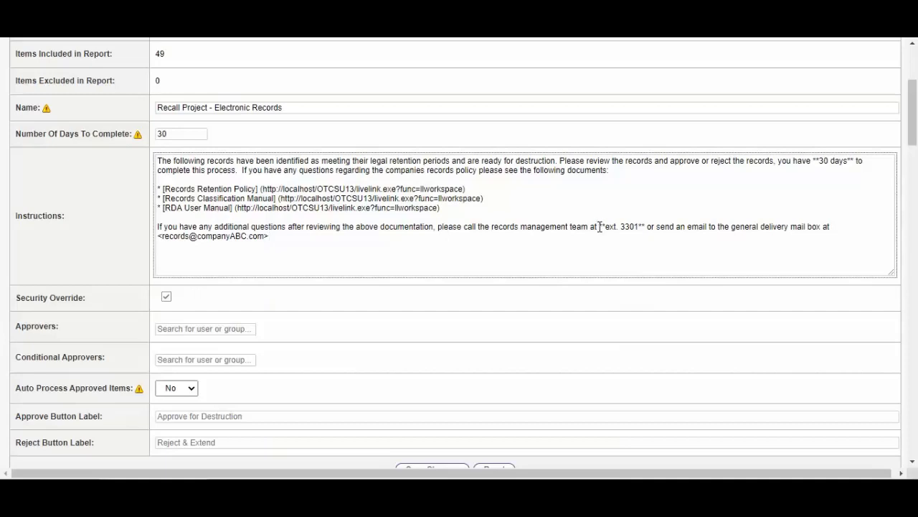
drag(599, 226, 637, 226)
scroll(337, 233, down, 1)
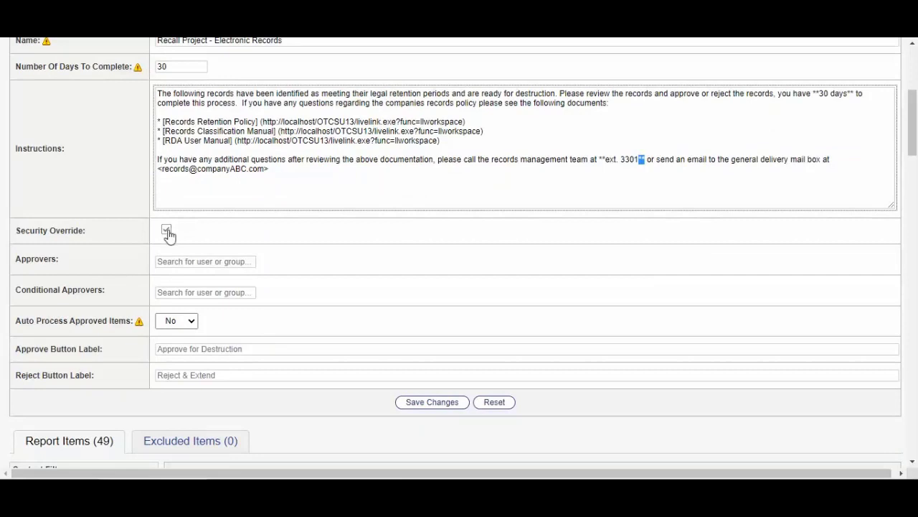
scroll(201, 226, down, 1)
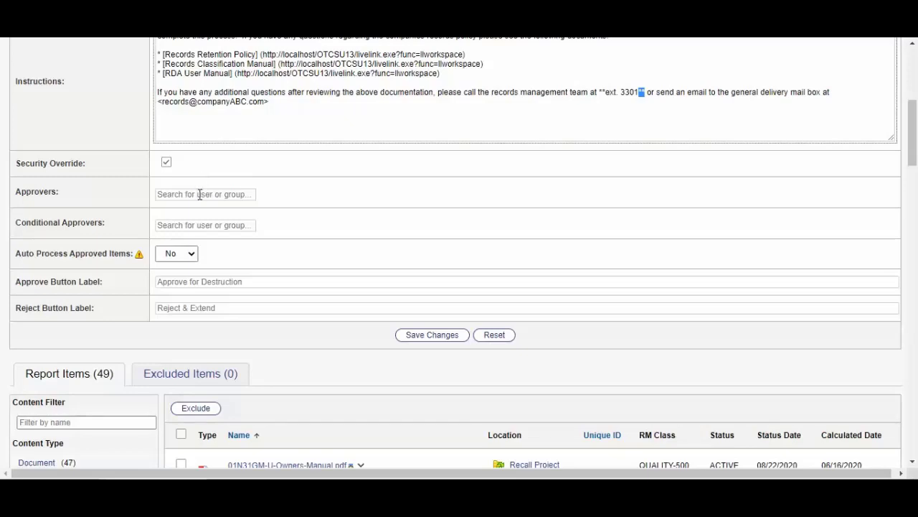
Add r-Legal-Approvers and r-engineering-approvers as approvers, and place r-engineering-approvers first
click(200, 194)
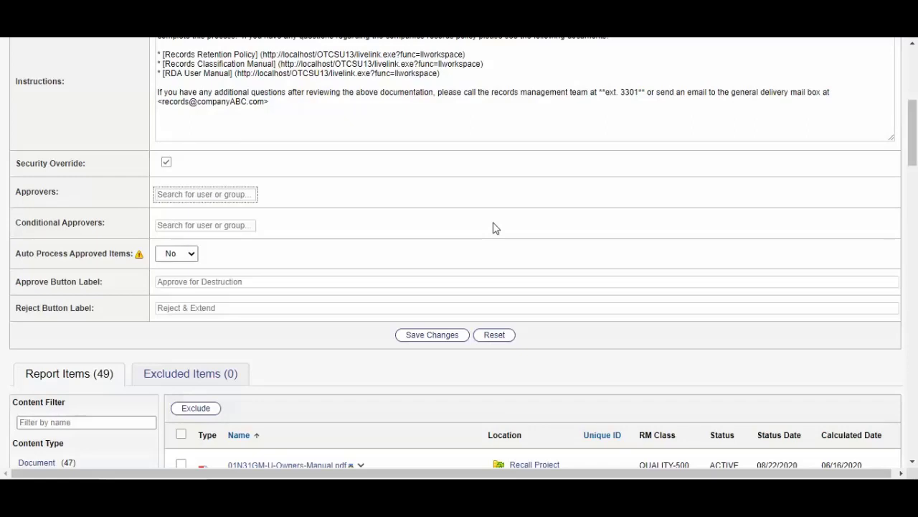
text(r-)
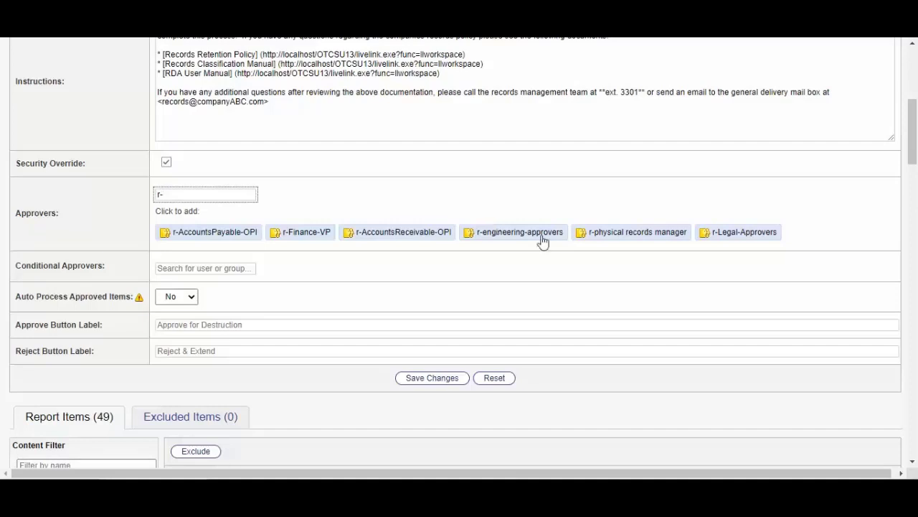
click(730, 236)
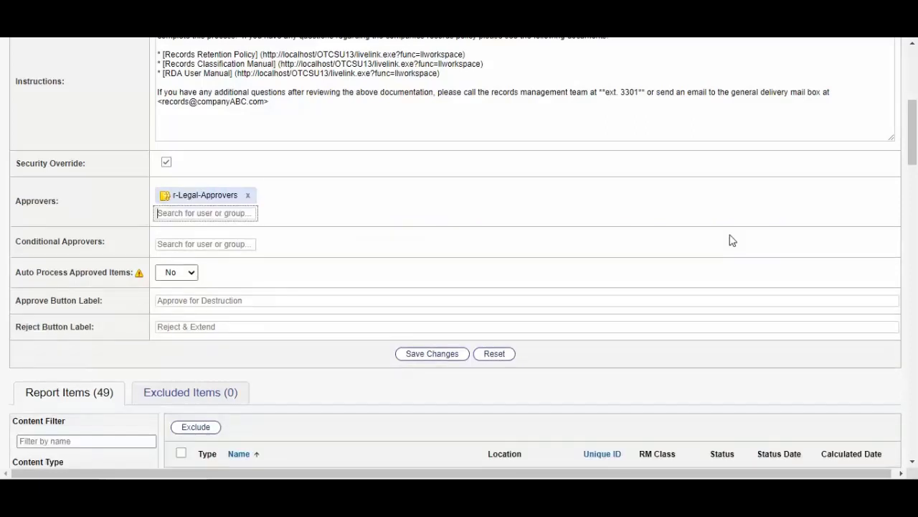
text(r-)
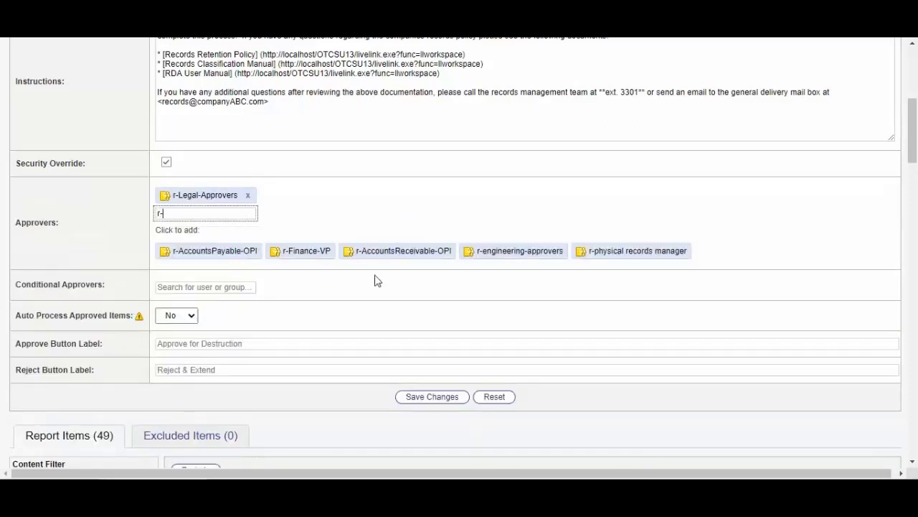
click(505, 255)
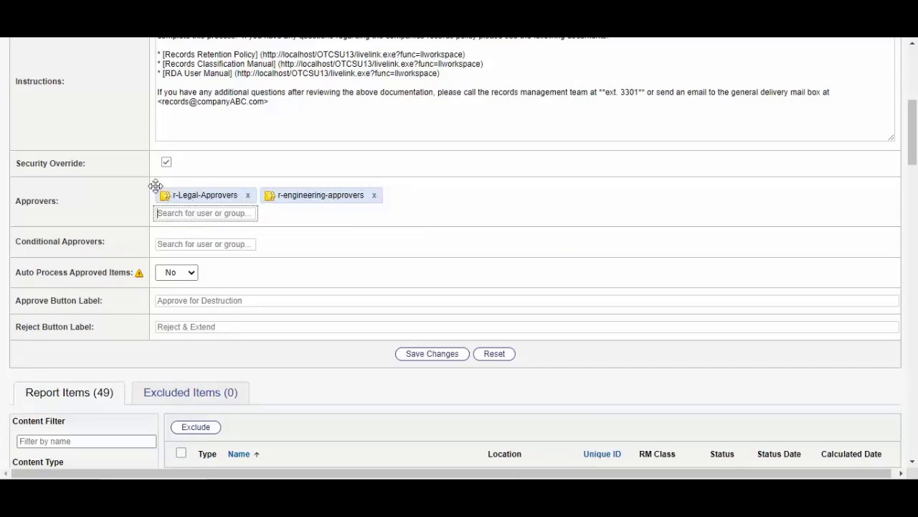
drag(289, 194, 217, 188)
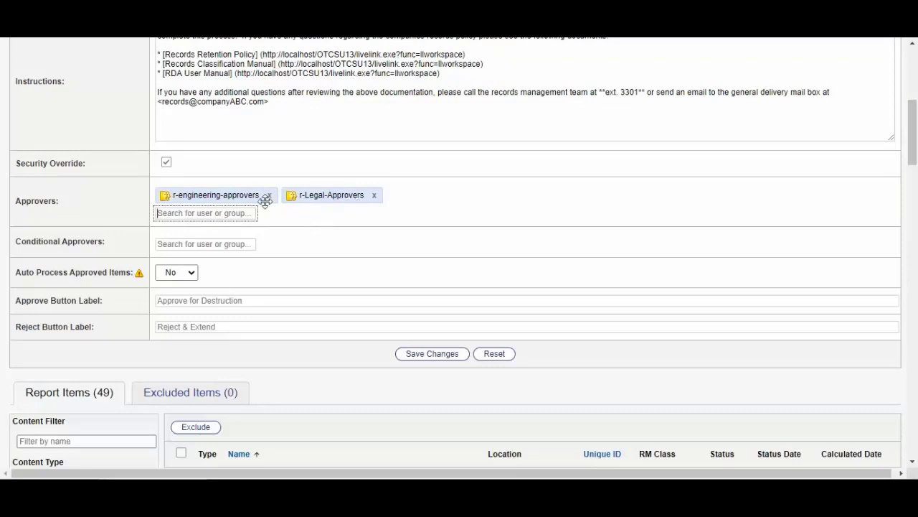
Check the options for auto-processing approved items, keep it set to No, and save the approval's changes
scroll(318, 225, down, 1)
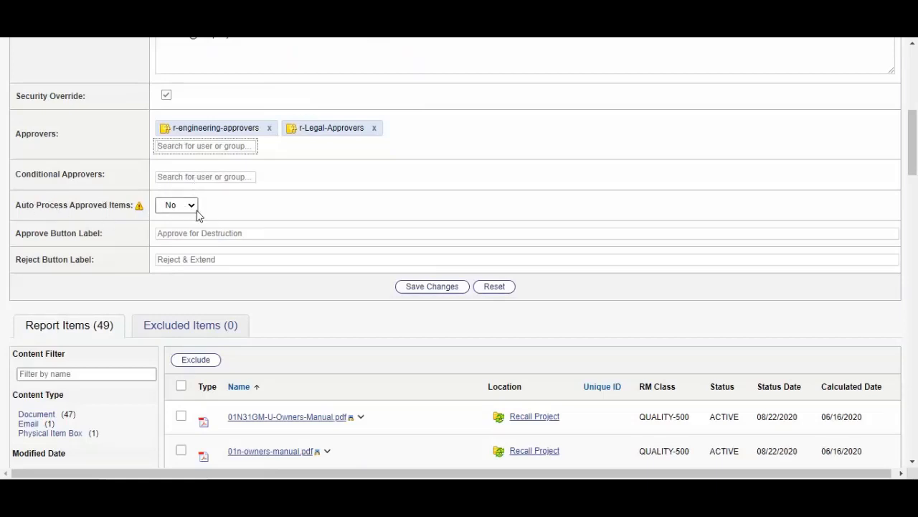
click(187, 205)
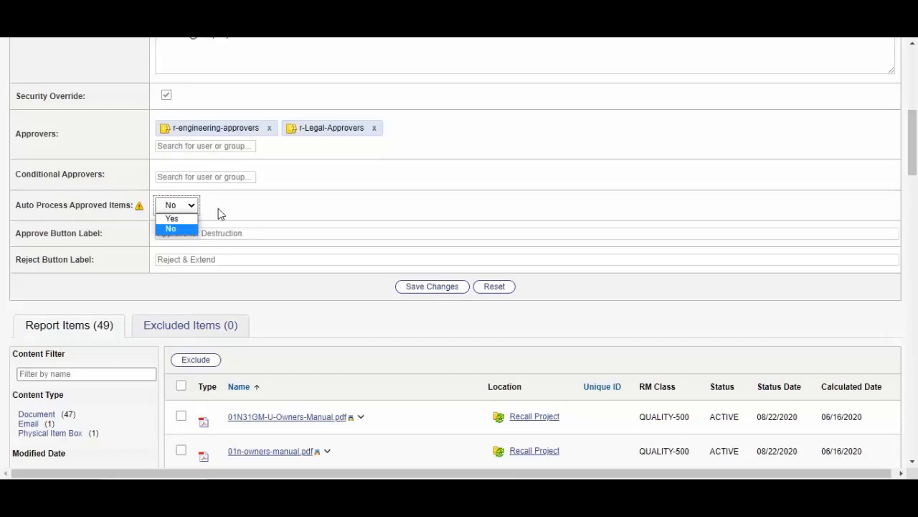
click(220, 213)
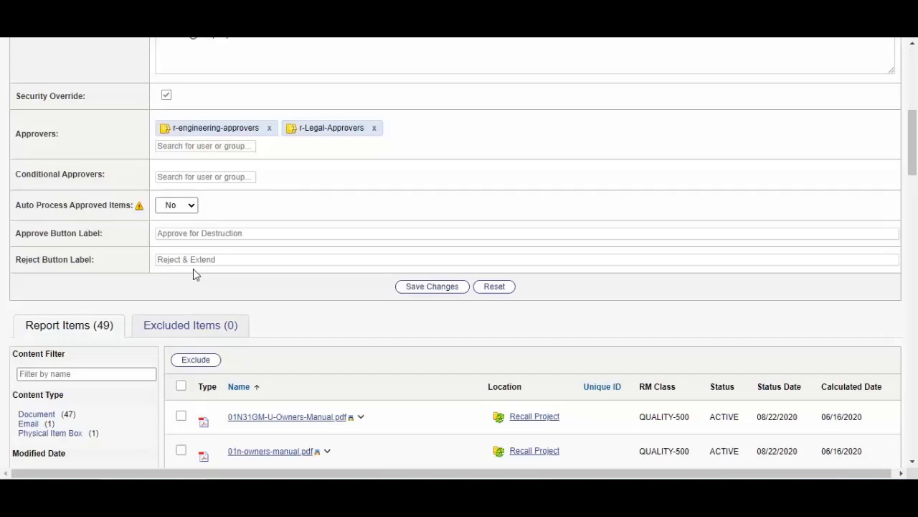
click(433, 287)
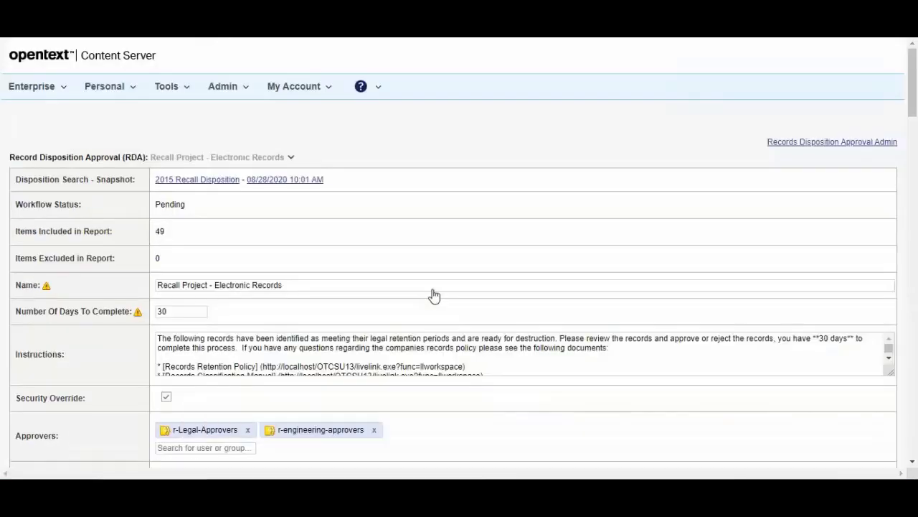
Examine the approval's report items and the available content filters for physical items among the electronic records
middle_click(404, 285)
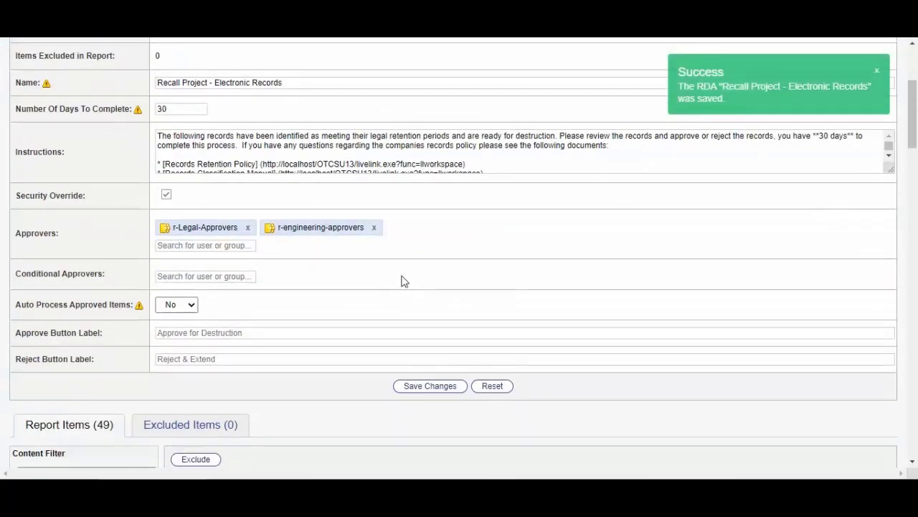
scroll(401, 280, down, 2)
scroll(300, 267, down, 2)
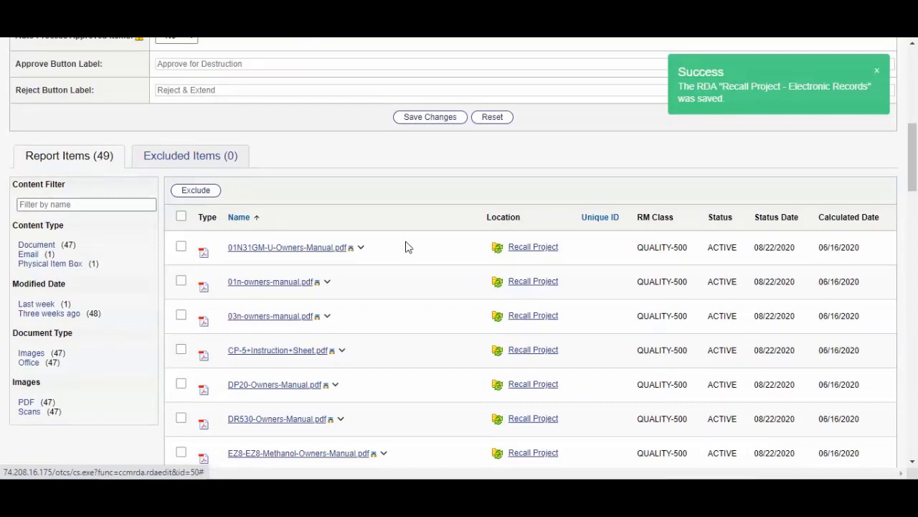
scroll(406, 247, down, 3)
scroll(273, 135, down, 15)
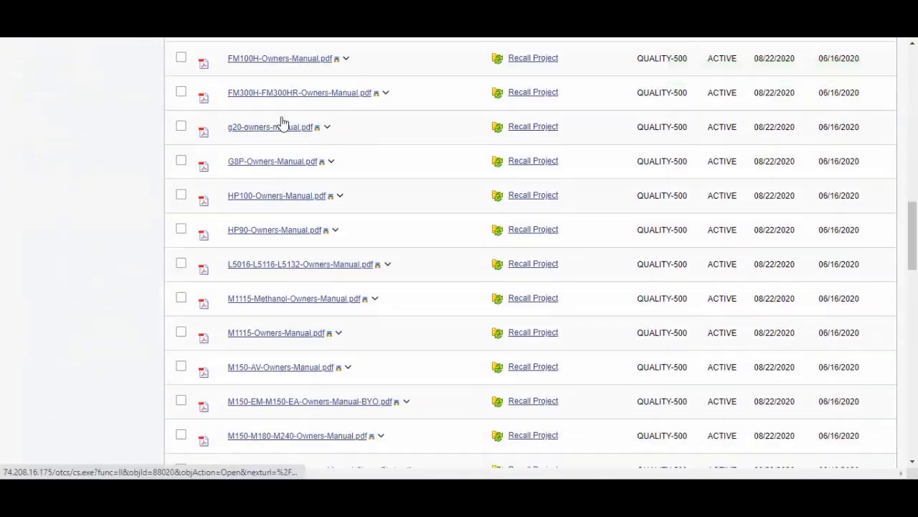
scroll(290, 189, down, 3)
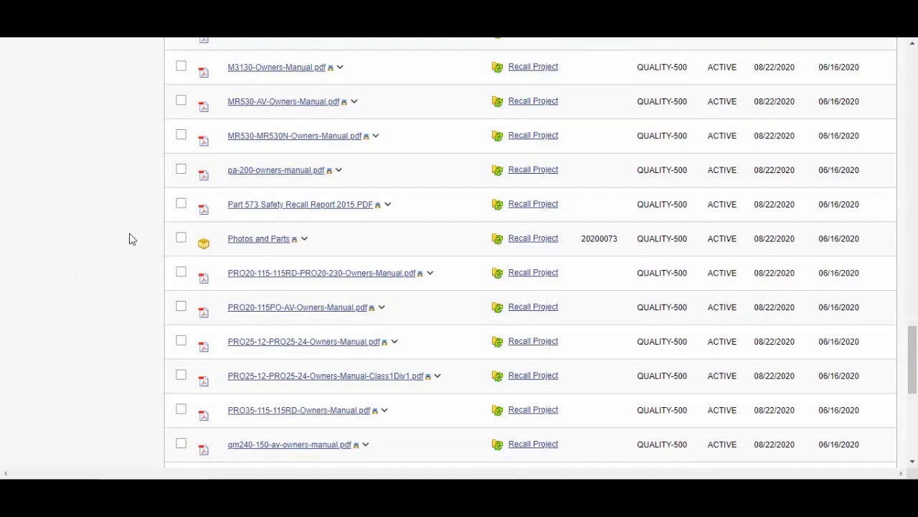
scroll(194, 254, up, 5)
scroll(241, 244, up, 12)
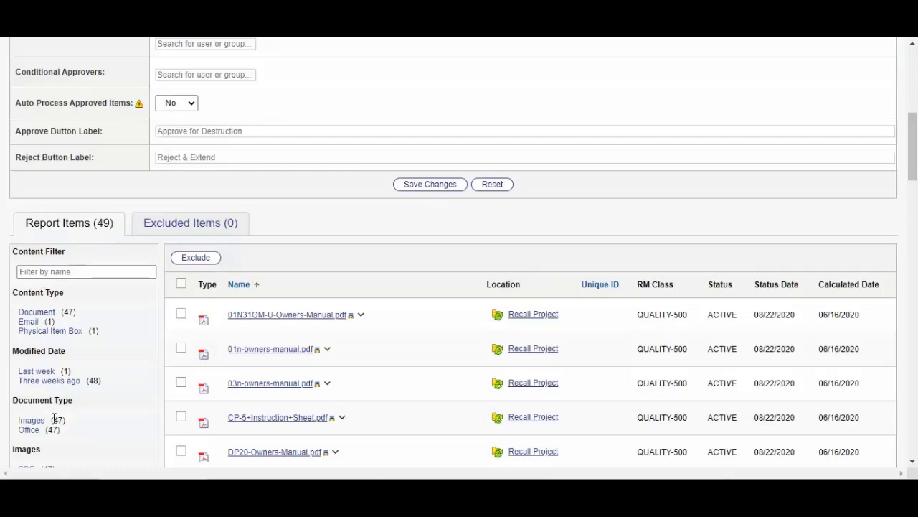
Filter the report items to Physical Item Box, exclude Photos and Parts from the approval, and remove the filter
click(56, 334)
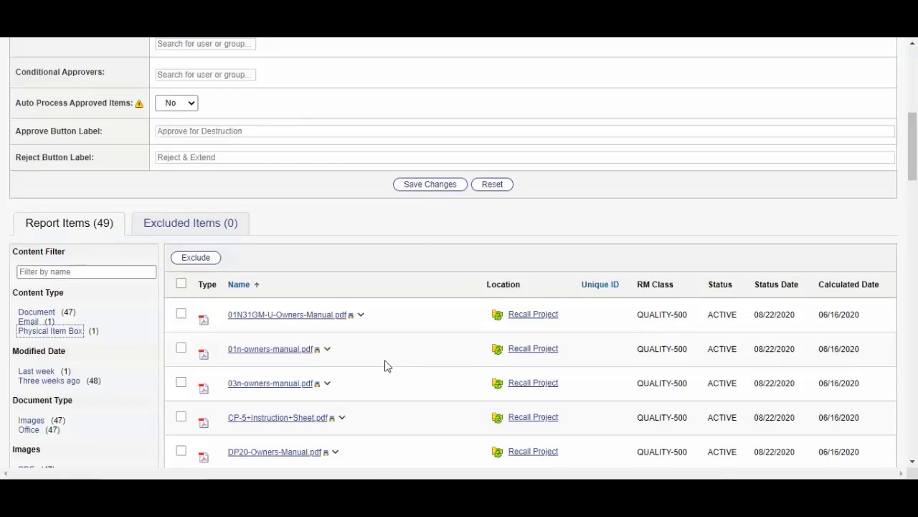
click(61, 334)
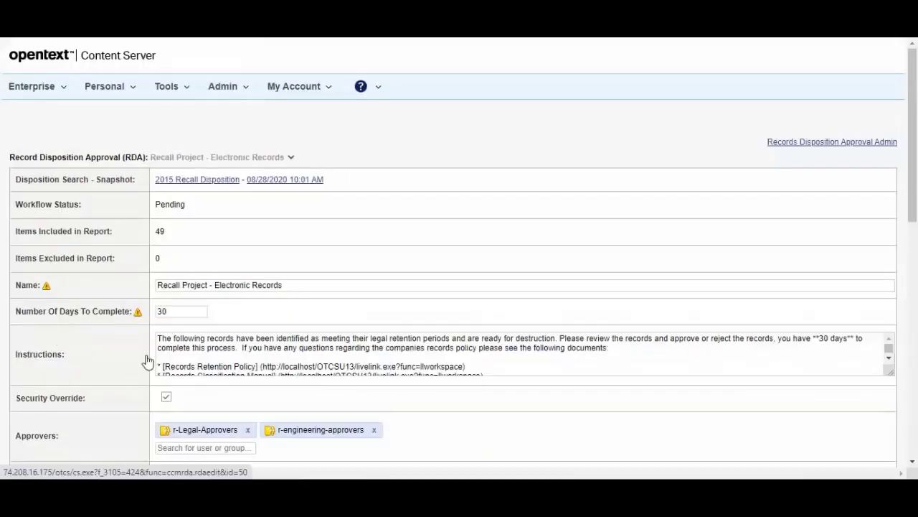
scroll(216, 359, down, 10)
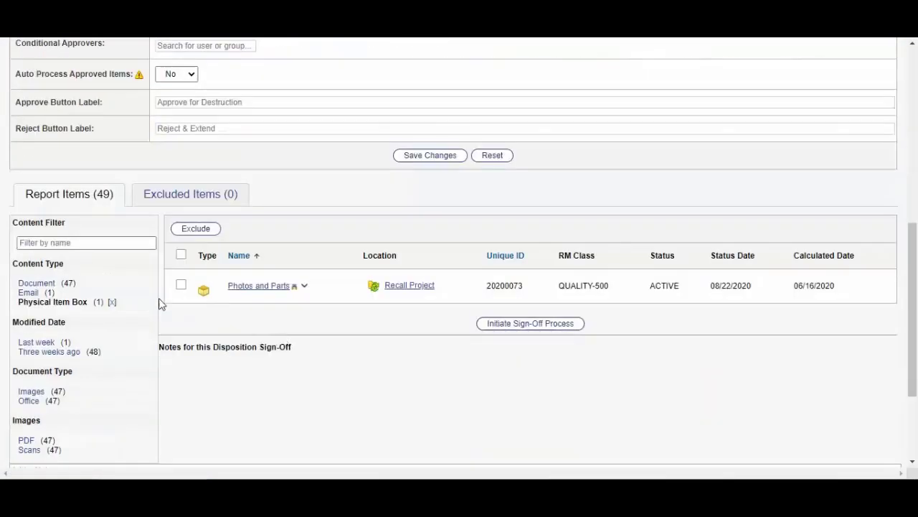
click(181, 284)
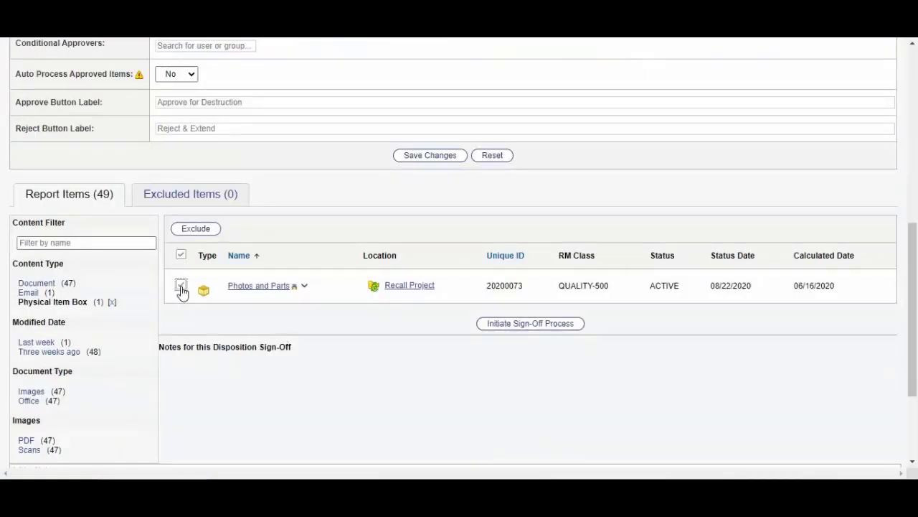
click(199, 229)
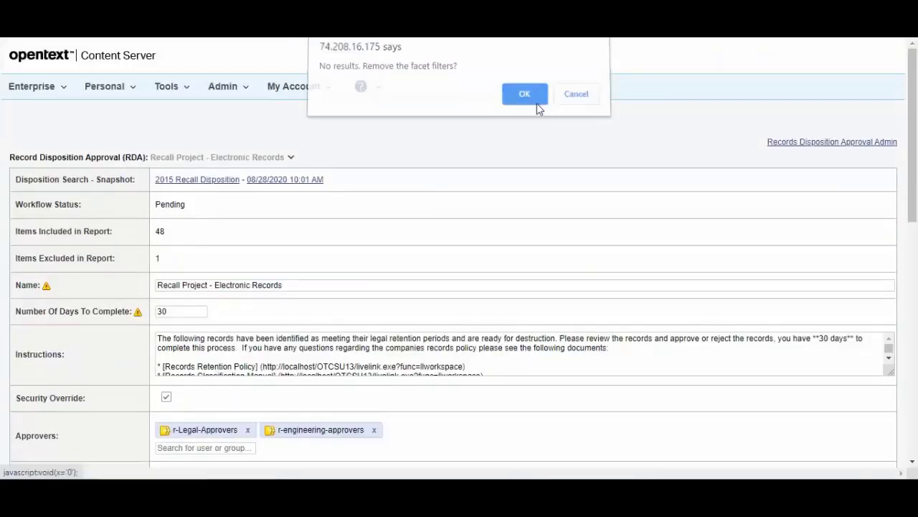
click(524, 94)
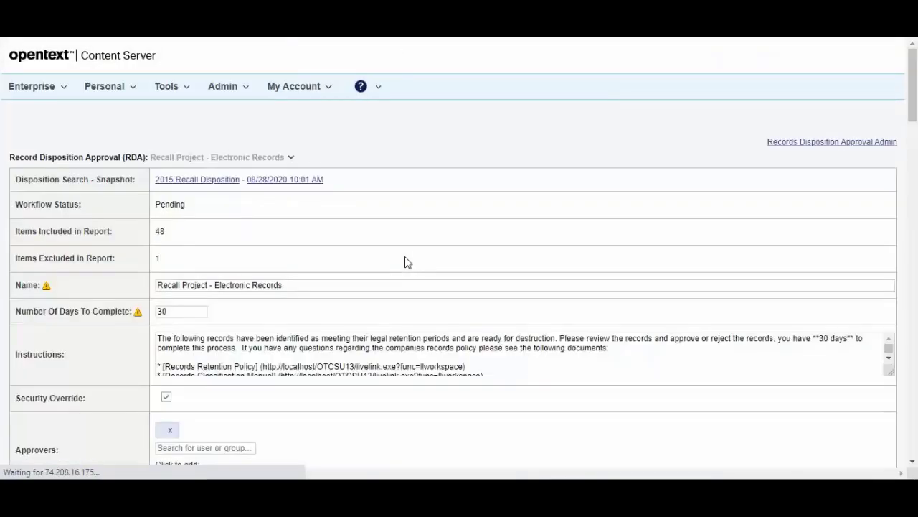
Check the remaining report items and initiate the sign-off process for the Recall Project - Electronic Records approval
scroll(405, 262, down, 5)
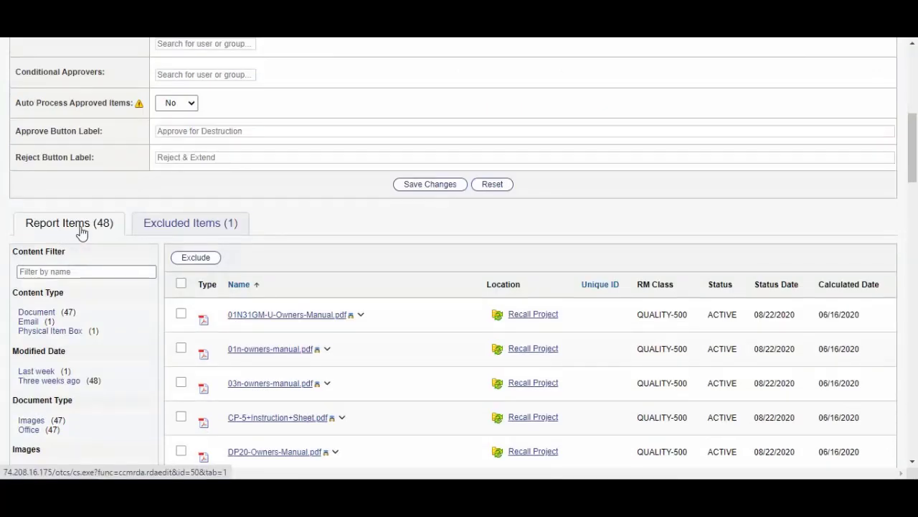
scroll(313, 280, down, 2)
scroll(313, 279, down, 15)
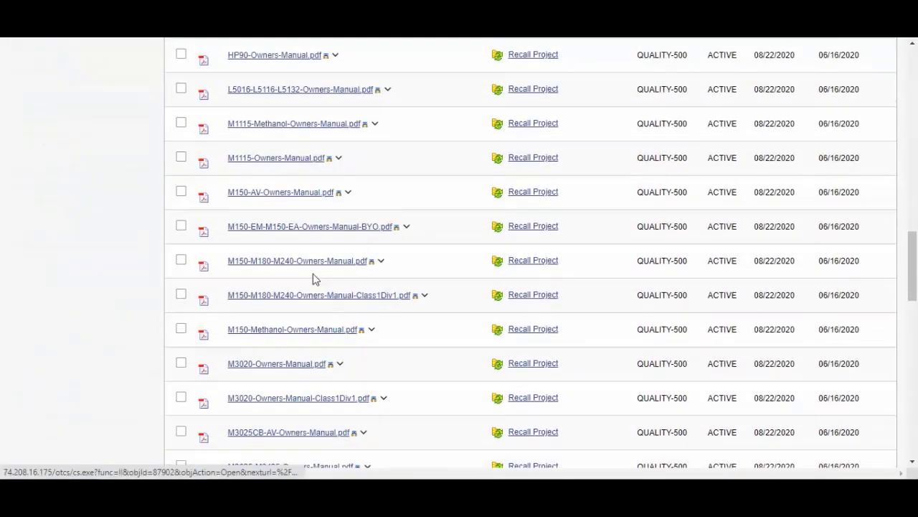
scroll(449, 285, down, 4)
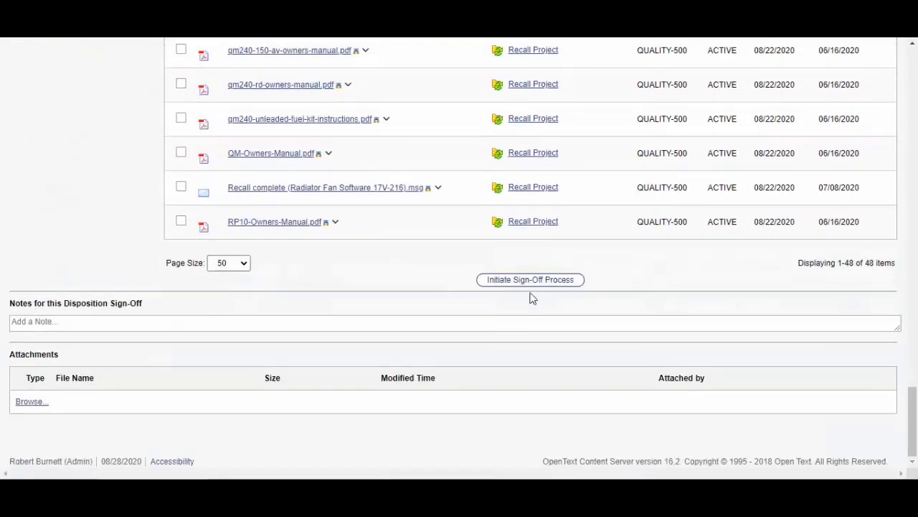
click(530, 283)
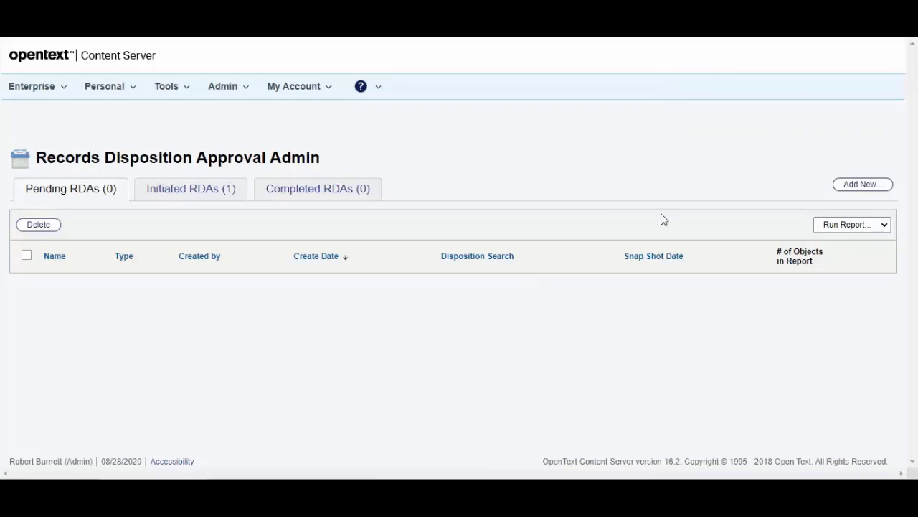
Create a Record Disposition Approval named "Recall Project - Physical Objects" from the 2015 Recall Disposition search, using the 08/28/2020 10:01 AM snapshot
click(862, 190)
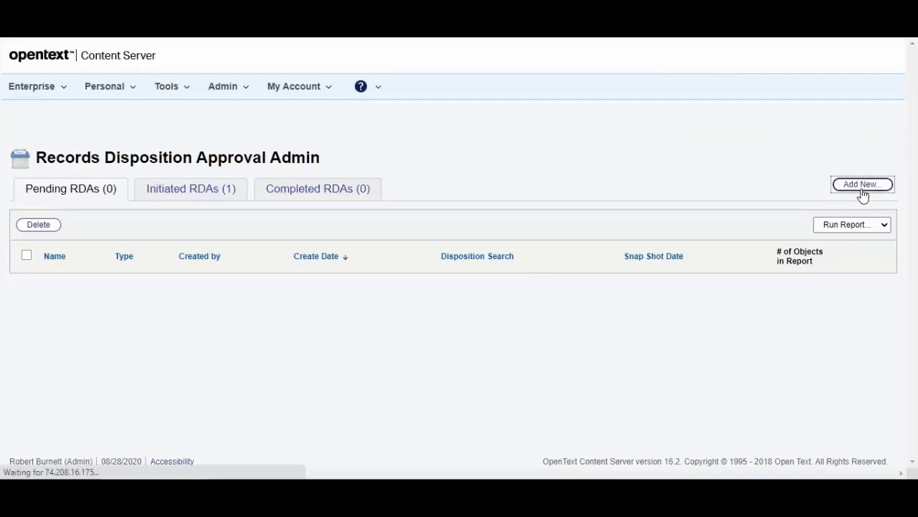
click(369, 216)
text(Recall)
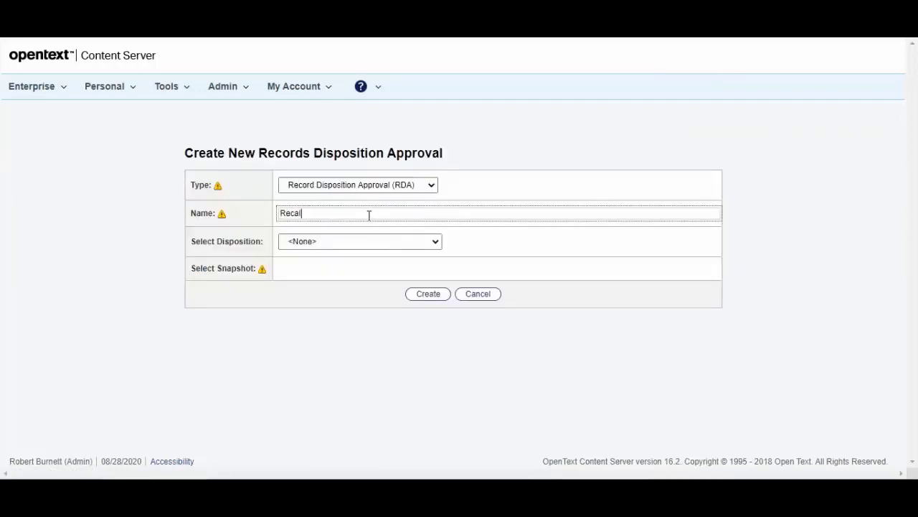
text( Project - Physical O)
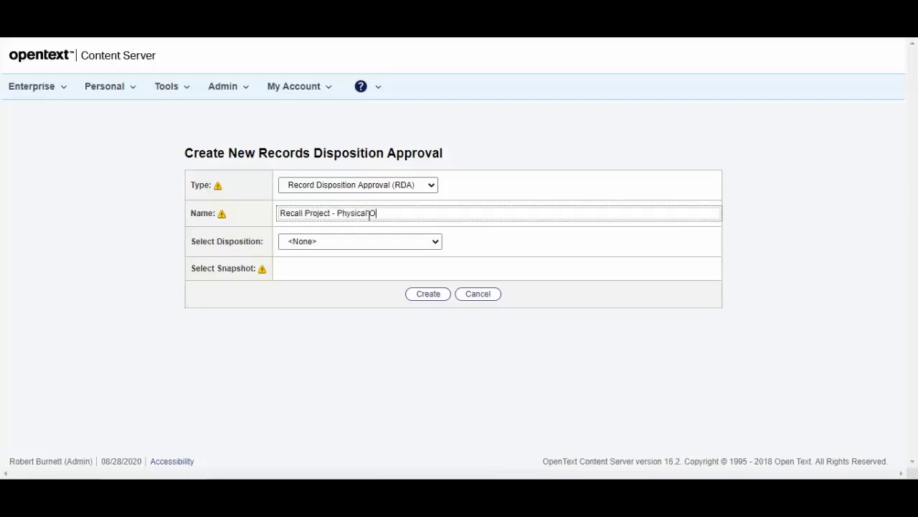
text(bjects)
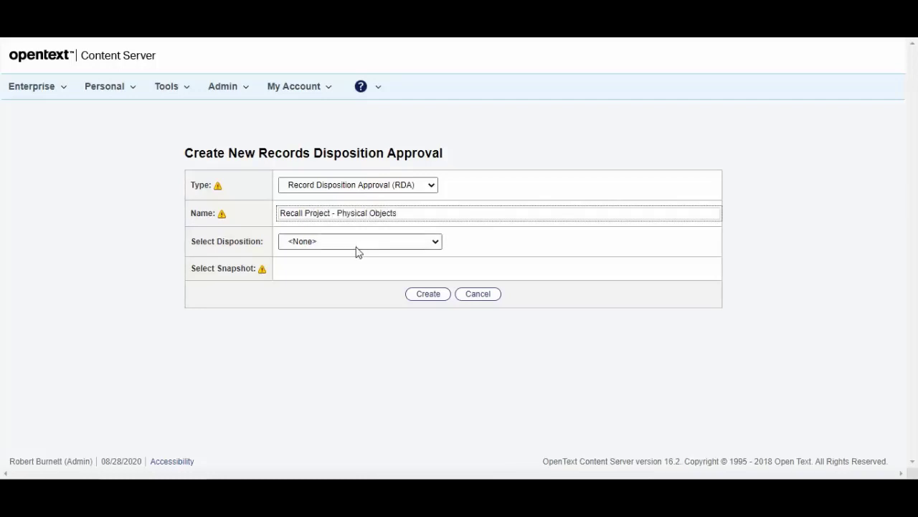
click(357, 245)
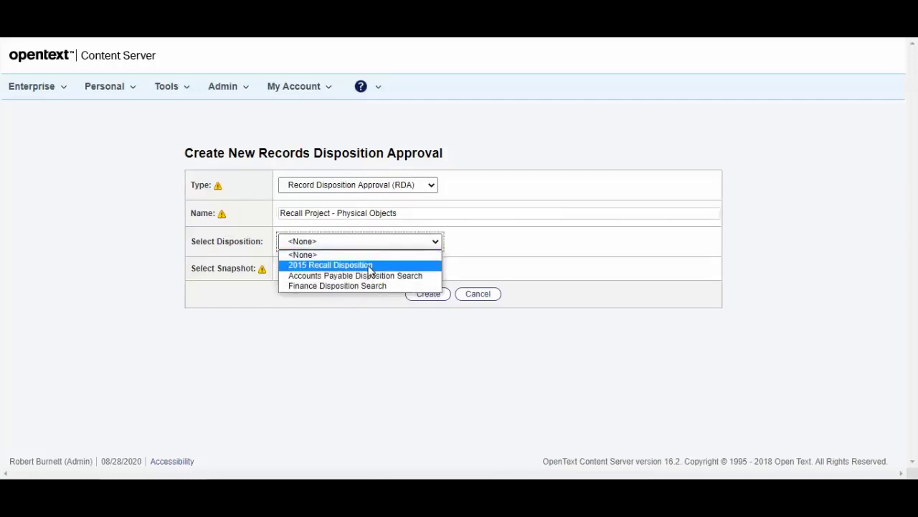
click(368, 266)
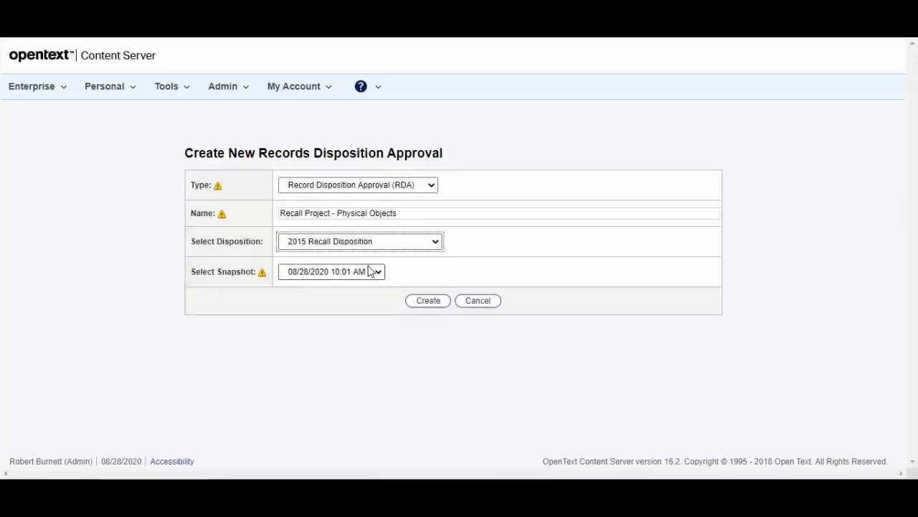
click(428, 302)
click(429, 303)
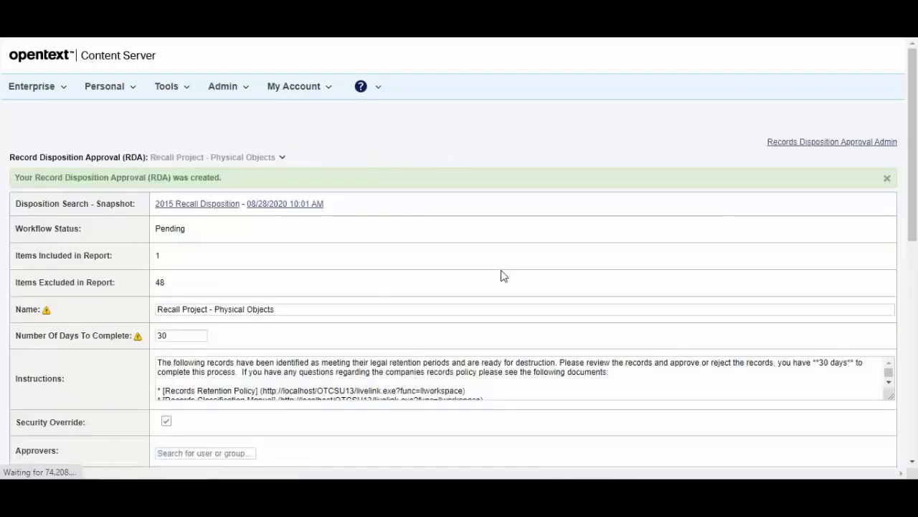
Check the new approval's report items, and review the excluded items with the comments explaining their exclusion
scroll(502, 275, down, 1)
scroll(502, 276, down, 10)
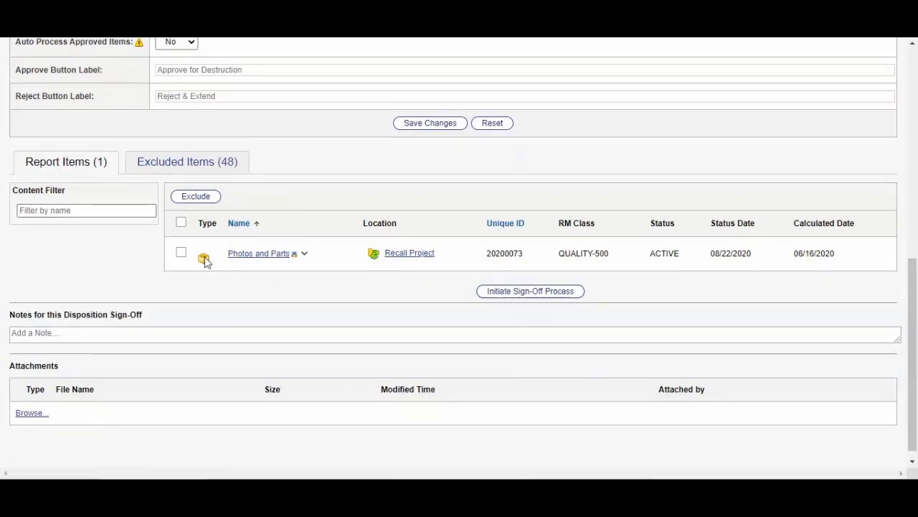
click(183, 167)
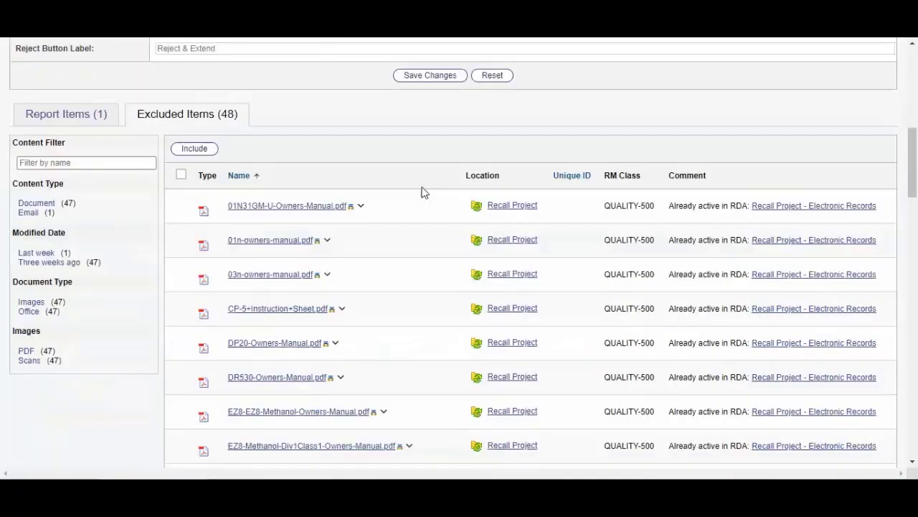
scroll(423, 193, down, 3)
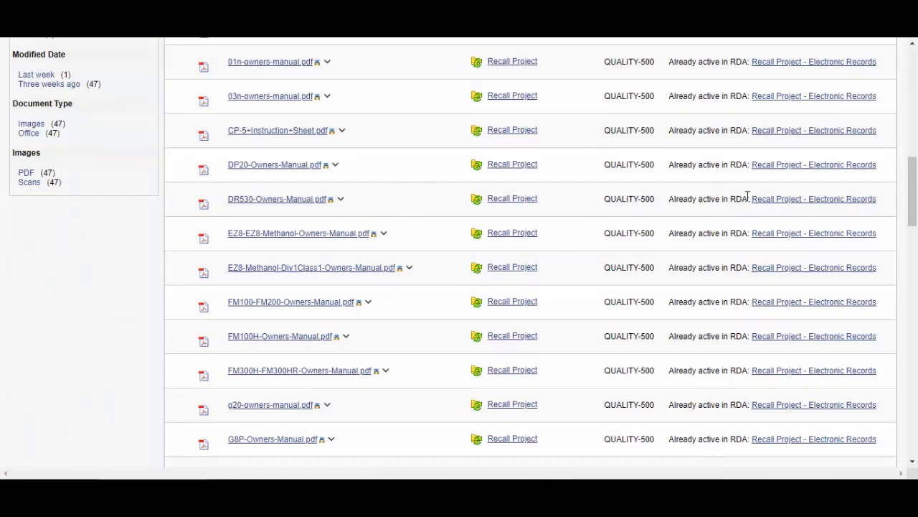
drag(667, 203, 884, 209)
click(900, 221)
key(Home)
Add the r-engineering-approvers, r-physical records manager and r-Legal-Approvers groups as approvers of the physical objects approval
scroll(584, 227, down, 5)
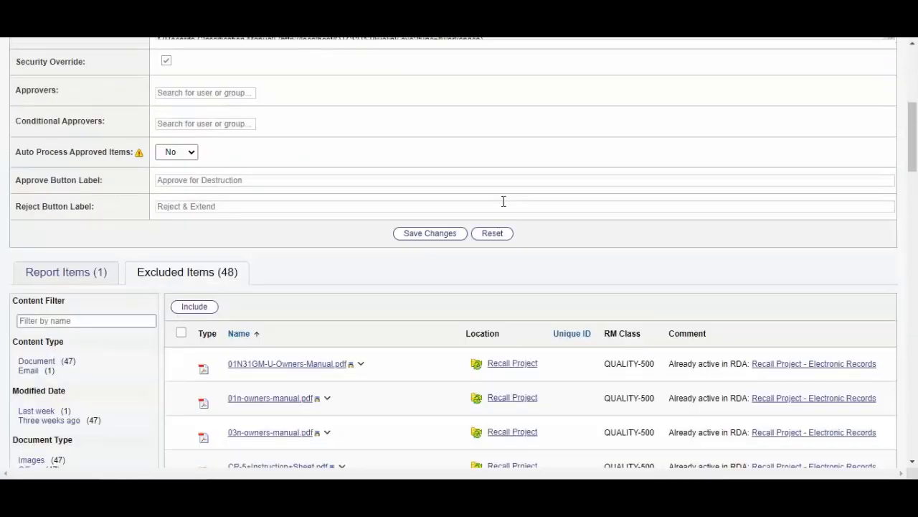
scroll(302, 173, up, 3)
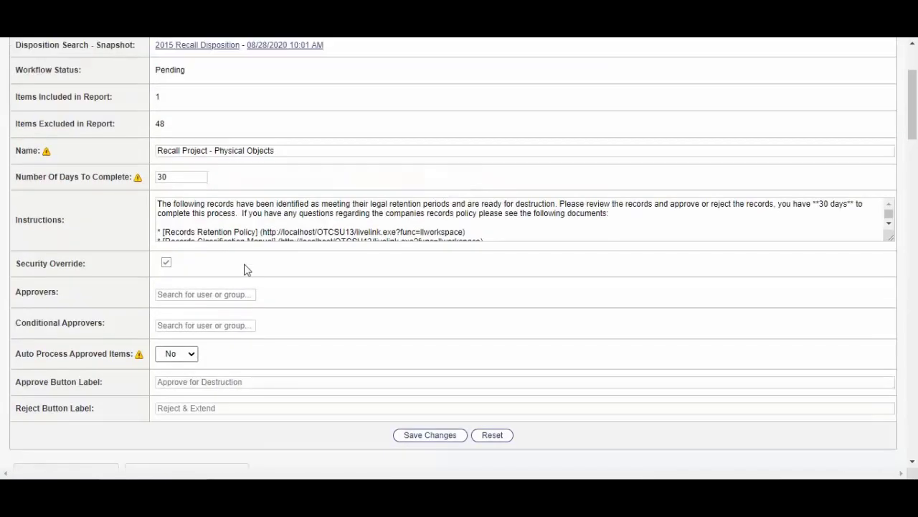
click(222, 300)
text(r)
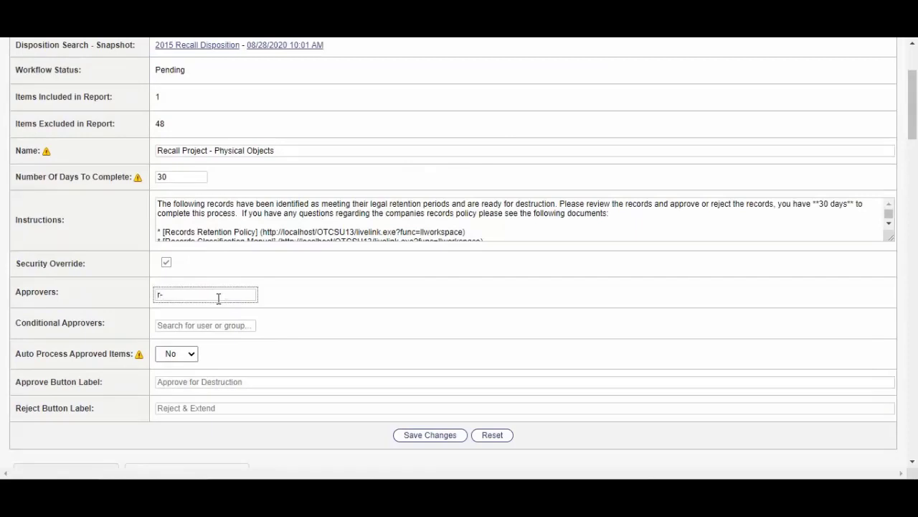
text(-)
click(516, 331)
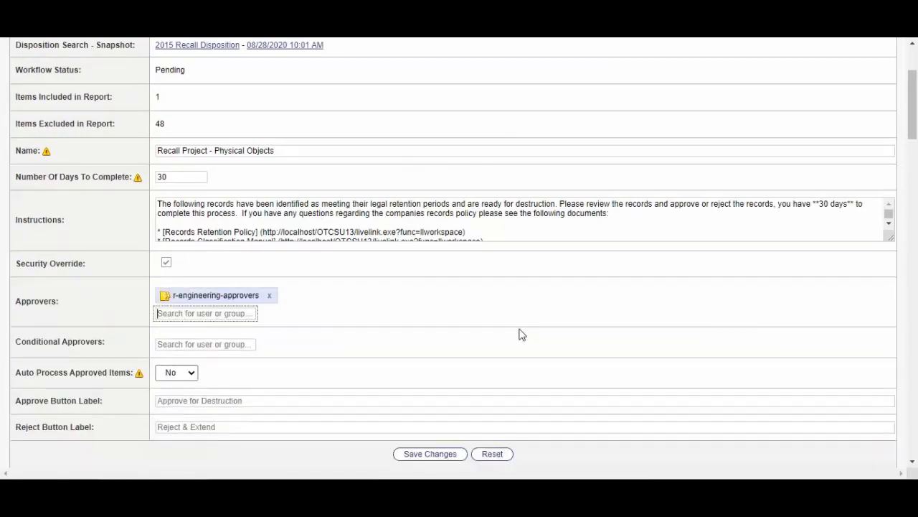
text(r-)
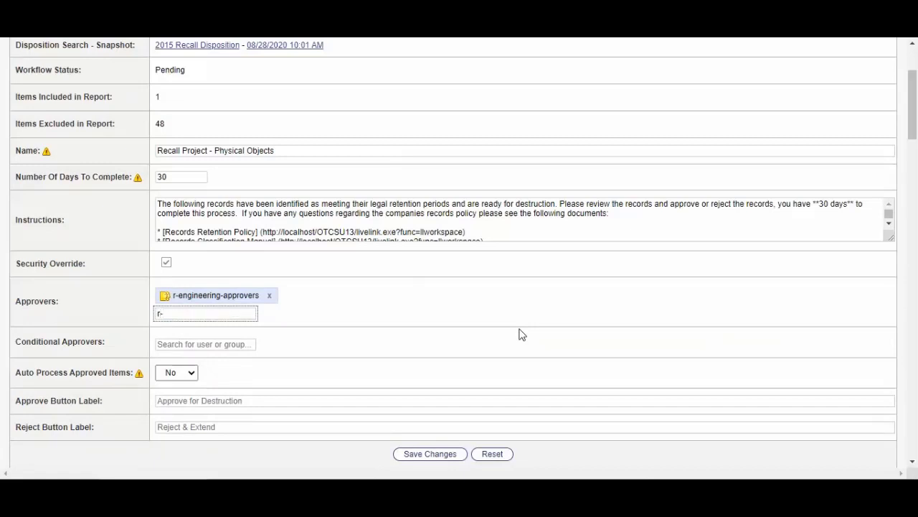
click(538, 351)
text(r-)
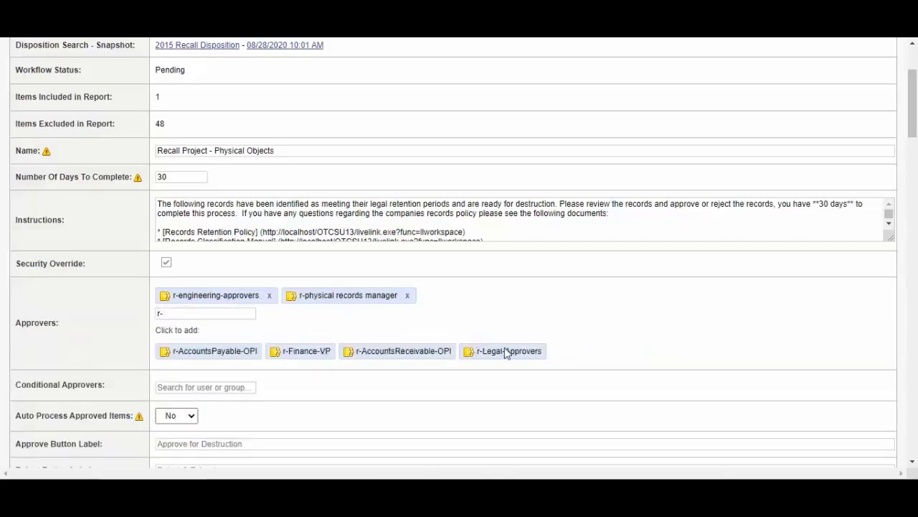
click(502, 352)
Move r-physical records manager to the front of the approver order and save the approval's changes
drag(372, 300, 215, 294)
scroll(323, 340, down, 2)
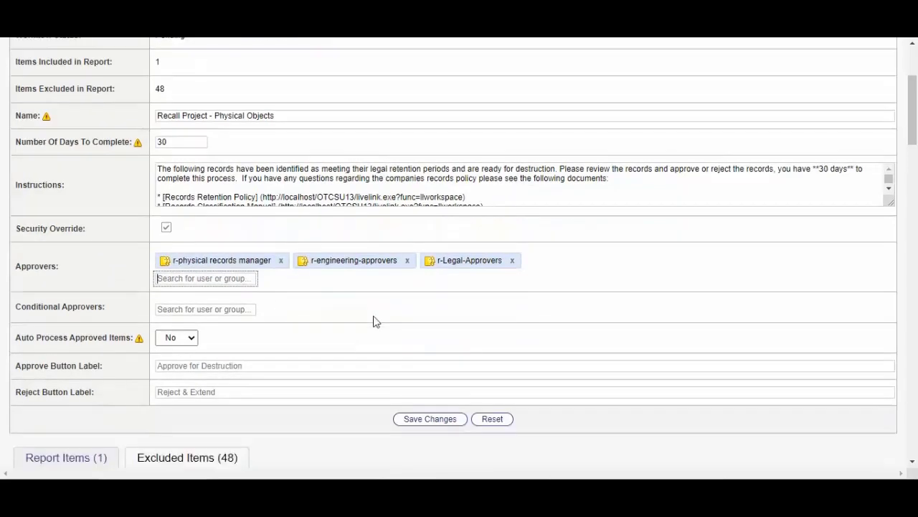
click(427, 320)
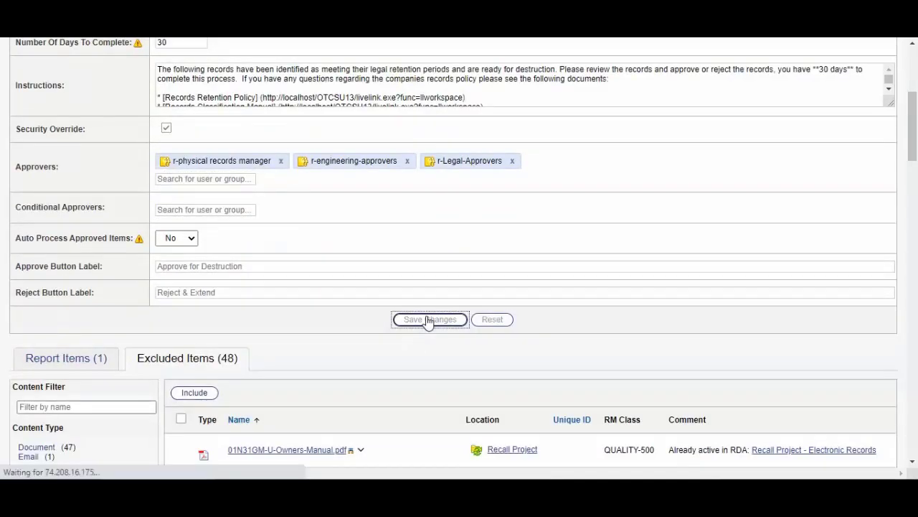
Initiate the sign-off process for the physical objects approval and check the current approvers of the initiated approvals
scroll(522, 284, down, 15)
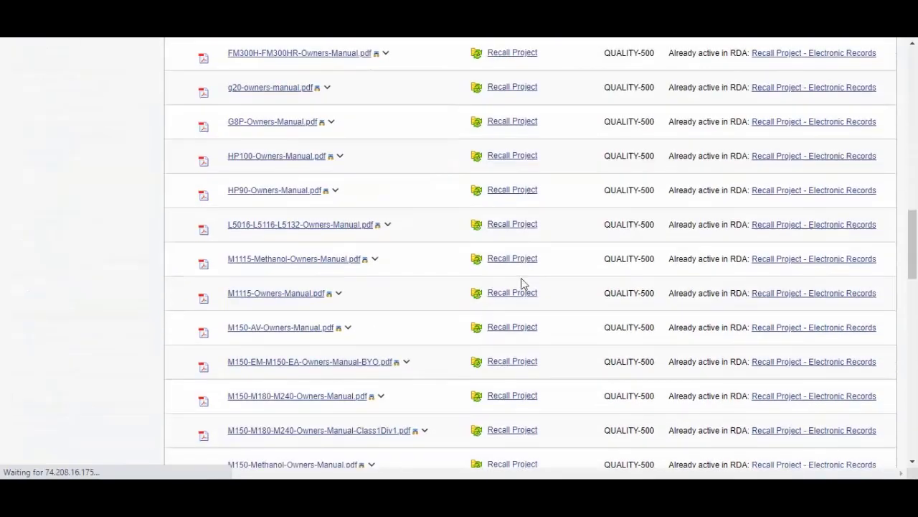
scroll(522, 284, down, 8)
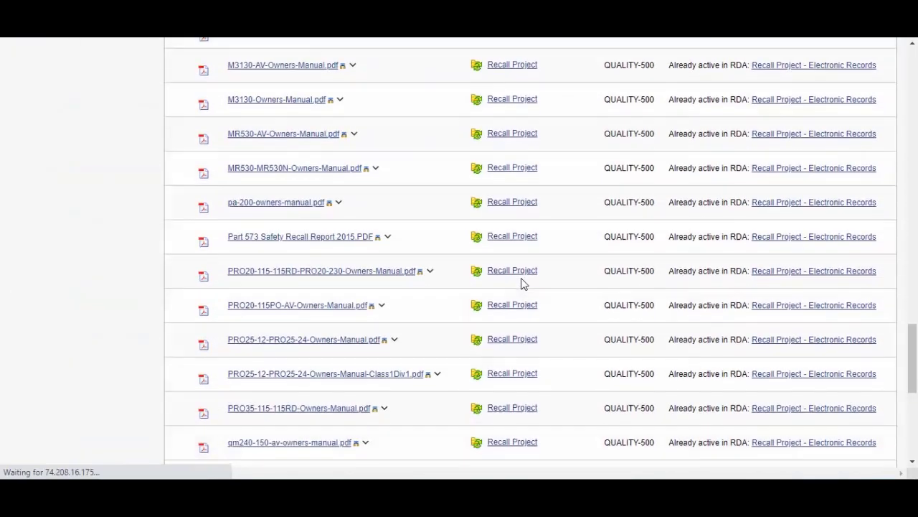
scroll(522, 283, down, 2)
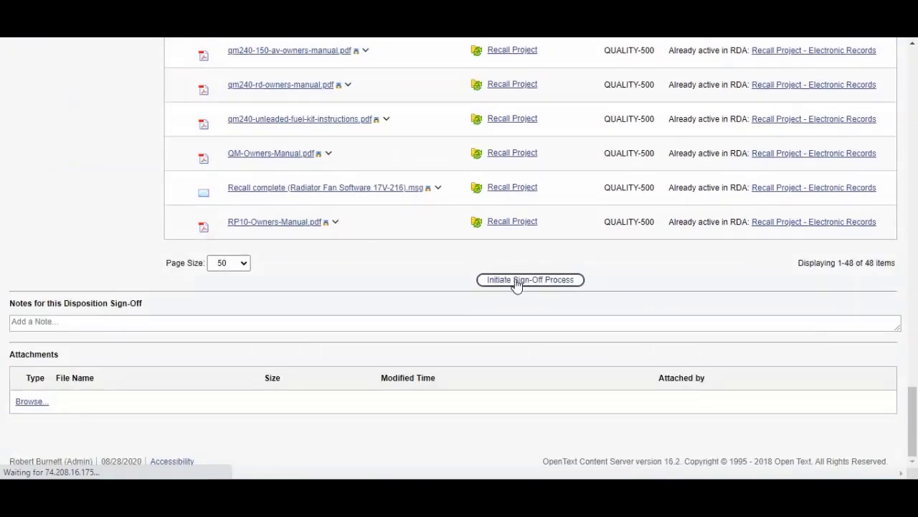
click(516, 284)
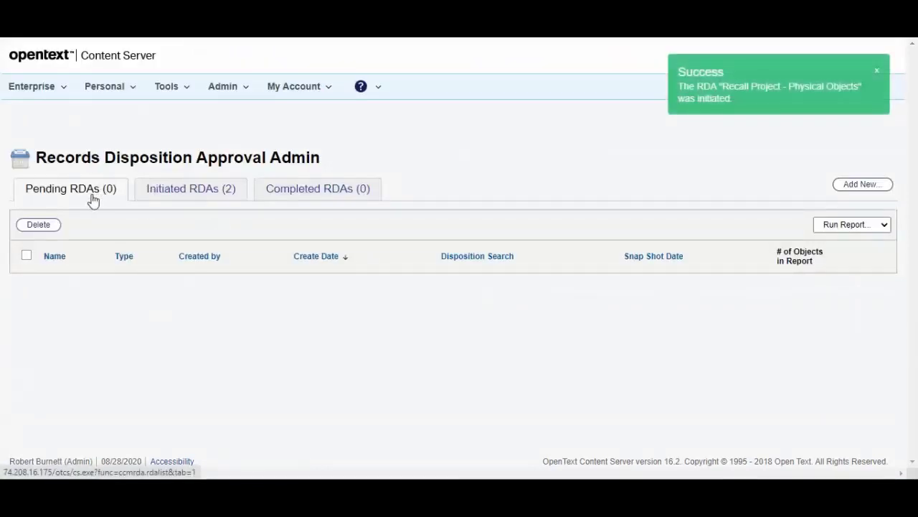
click(216, 199)
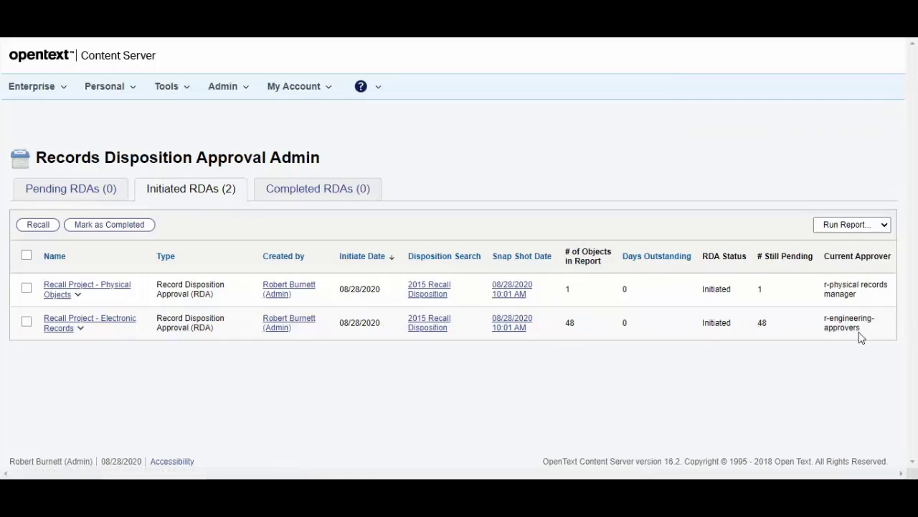
drag(861, 332, 827, 319)
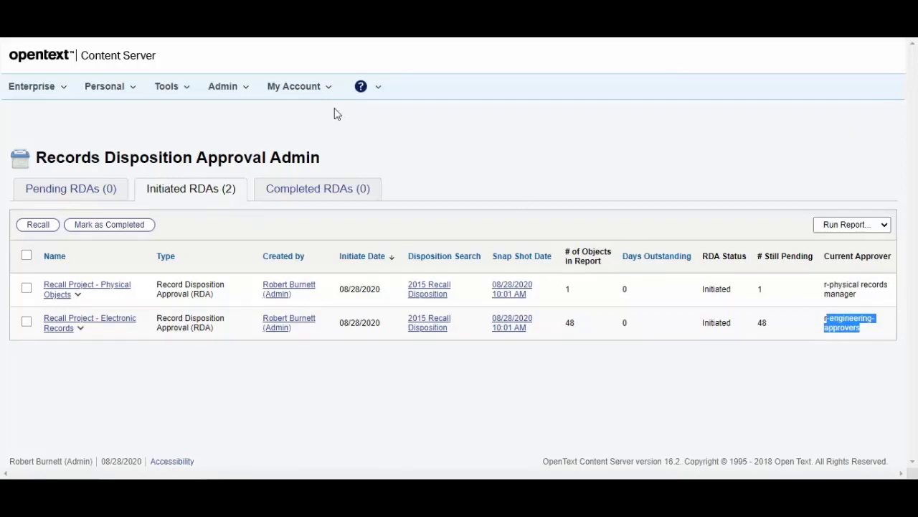
Sign out of the admin account and sign in as user01 with the saved user name and account password
click(321, 92)
click(264, 92)
click(169, 92)
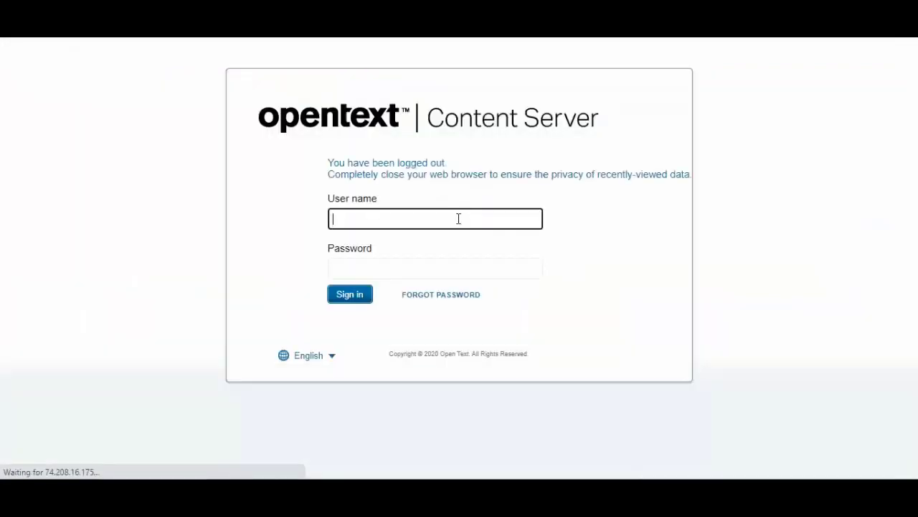
click(455, 218)
click(406, 287)
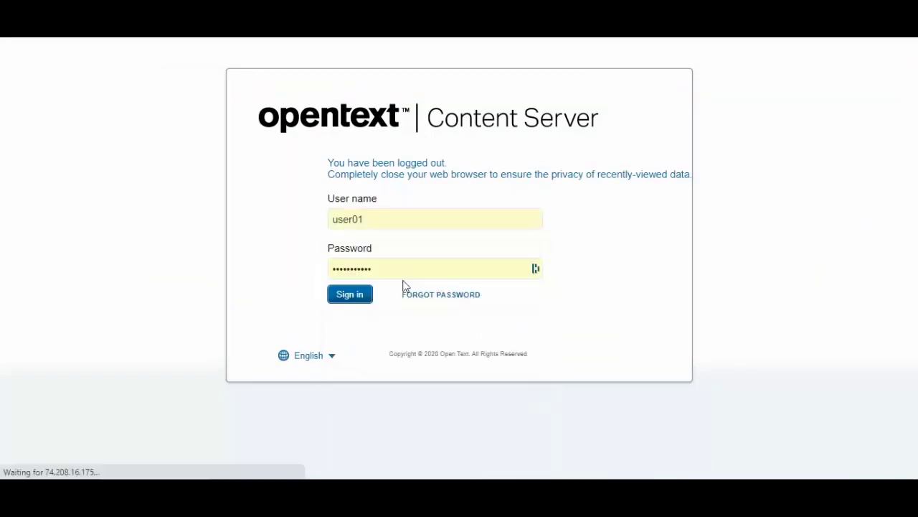
click(346, 300)
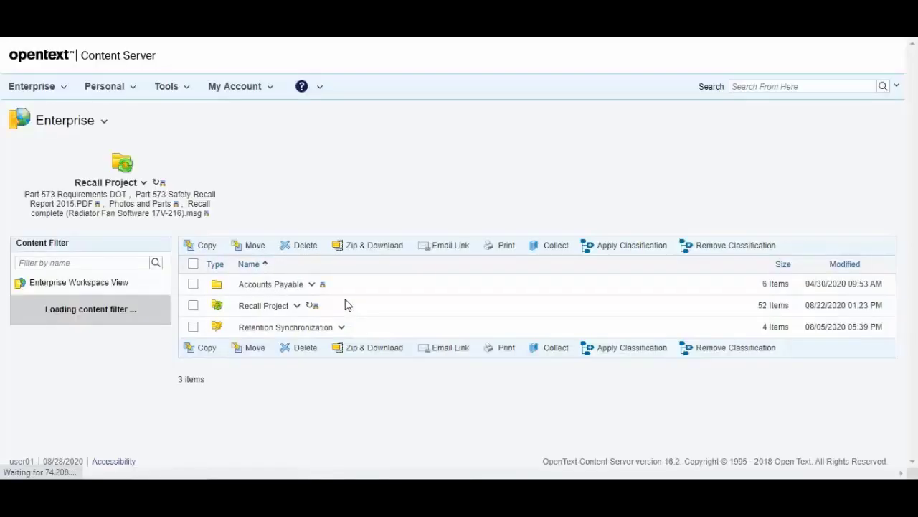
Open the personal Record Disposition Approvals assignments and accept the Recall Project - Electronic Records approval
click(118, 87)
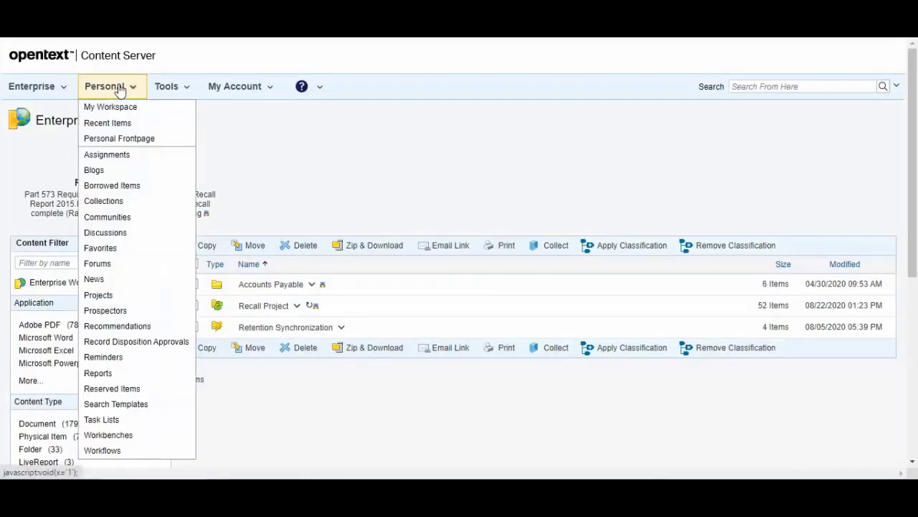
click(170, 343)
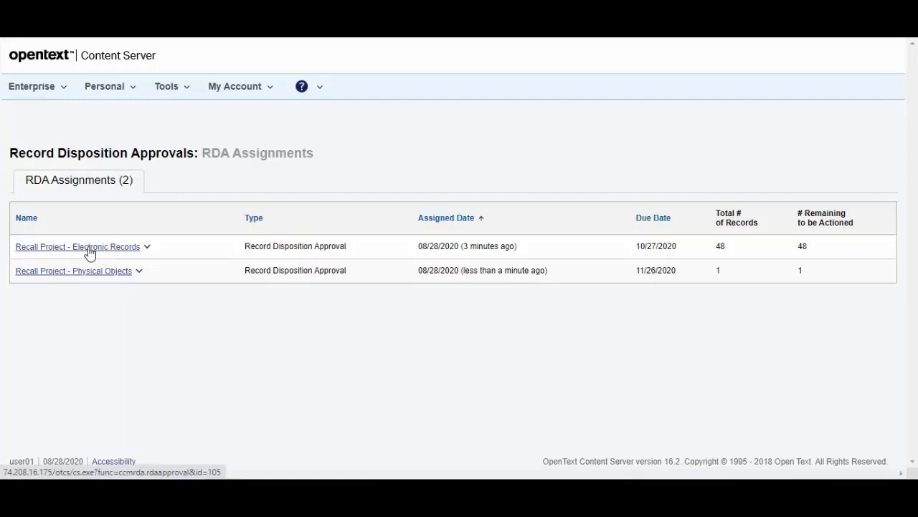
click(90, 252)
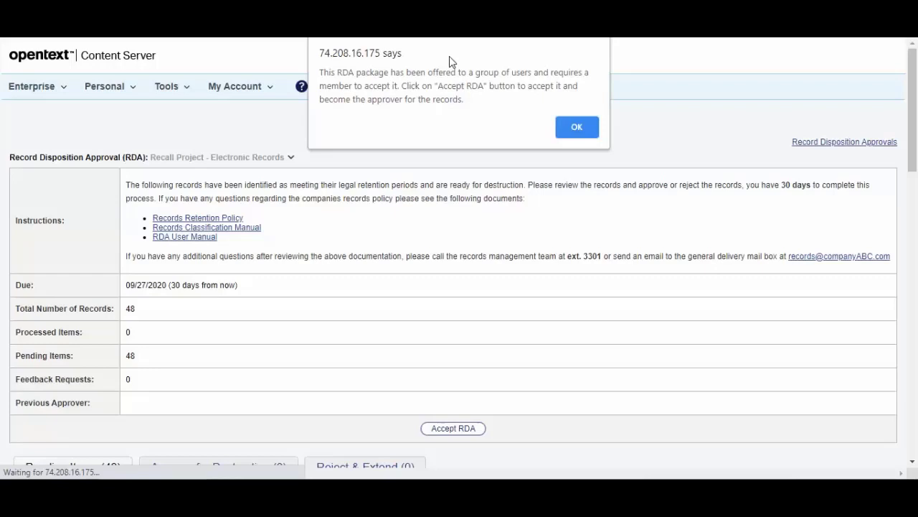
click(579, 127)
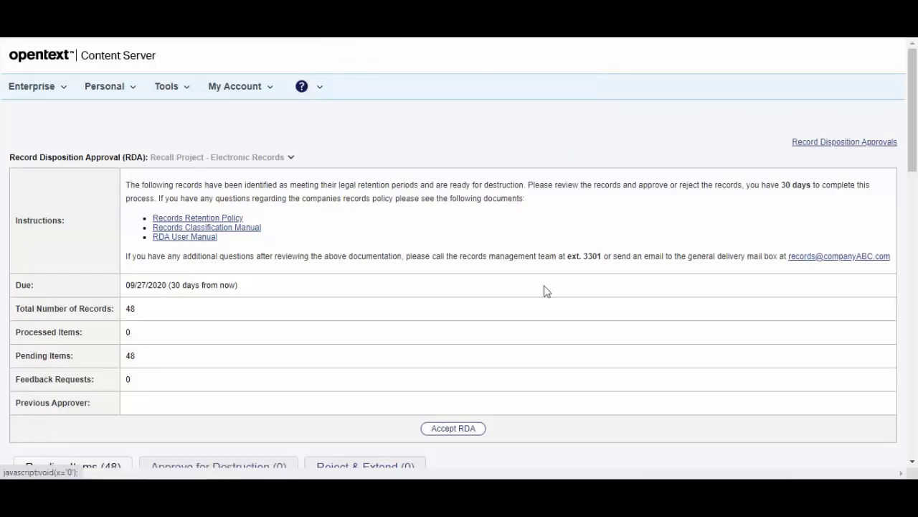
click(472, 429)
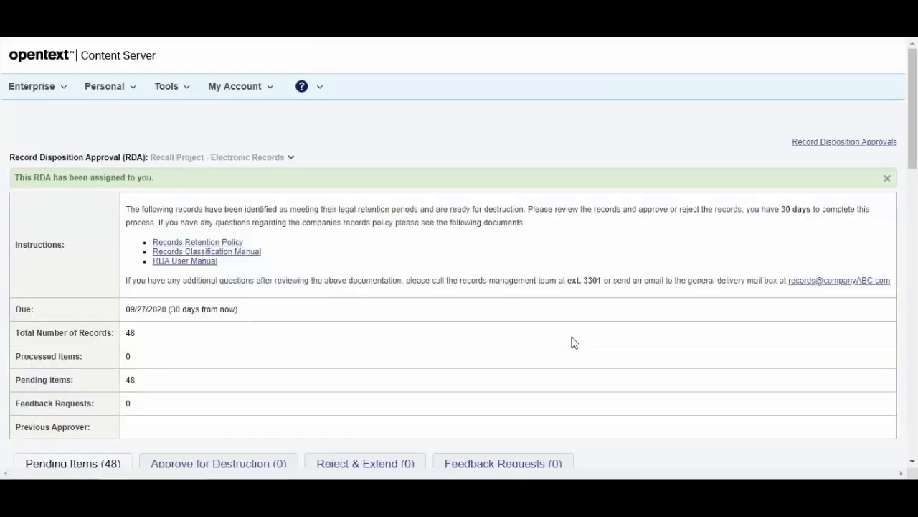
Approve 01N31GM-U-Owners-Manual.pdf for destruction from the pending items
scroll(574, 342, down, 4)
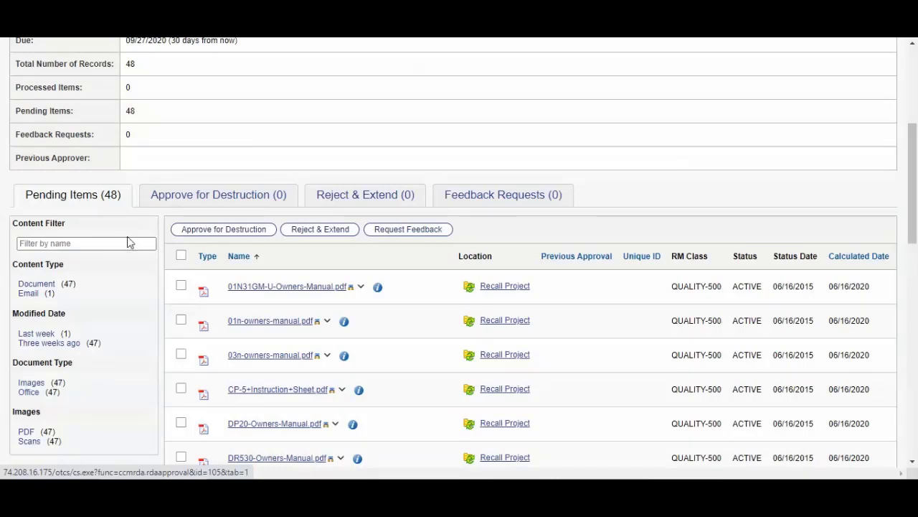
click(180, 287)
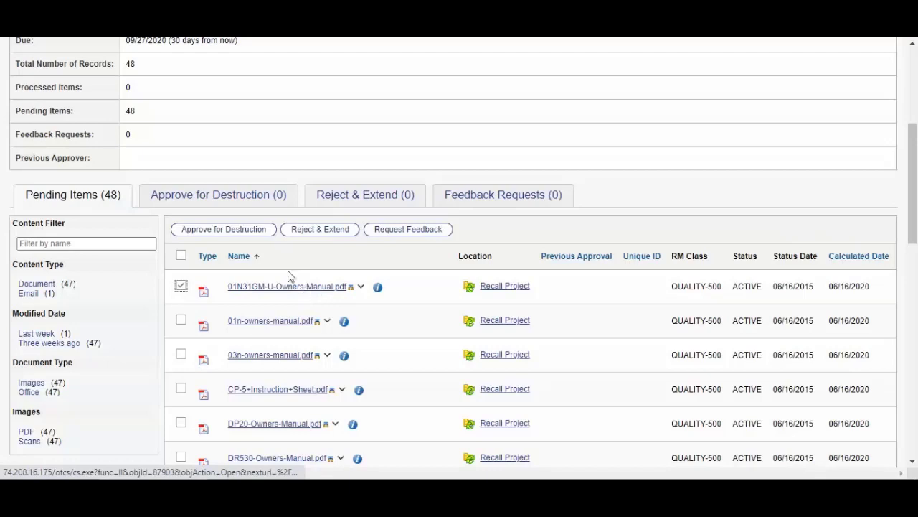
click(241, 231)
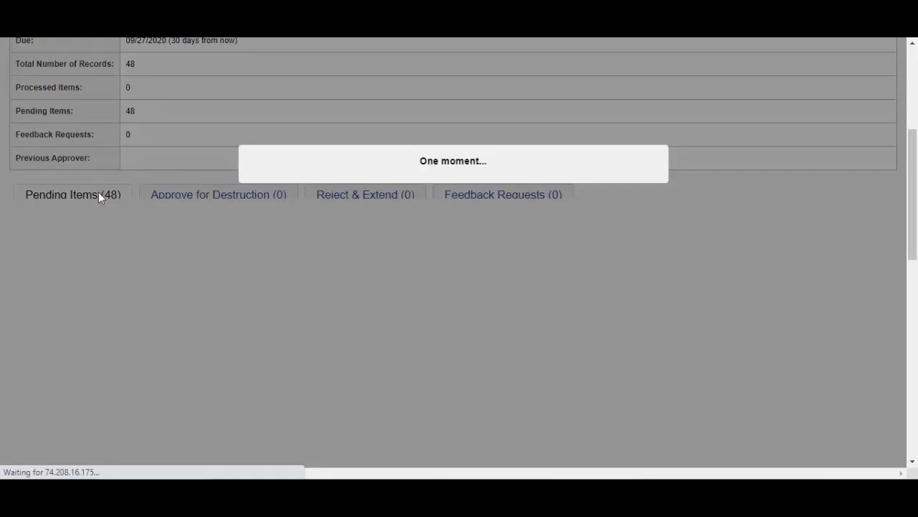
scroll(244, 338, down, 3)
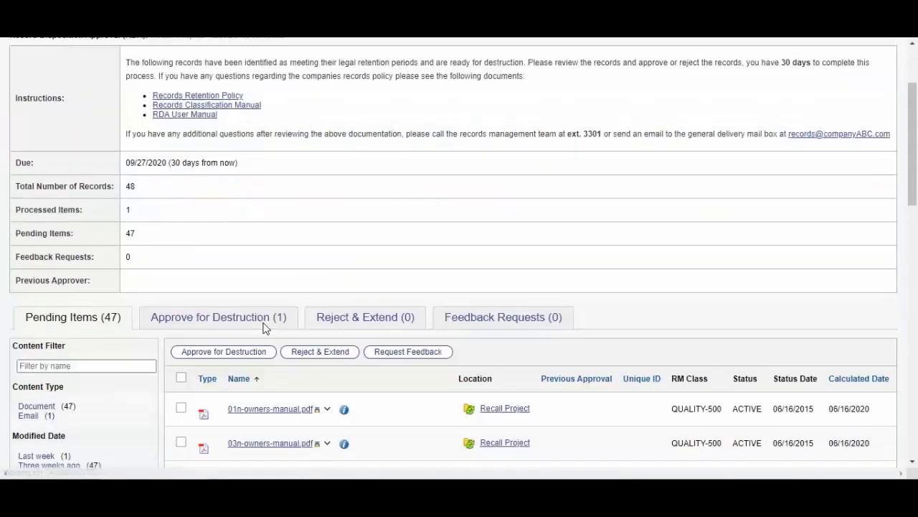
scroll(320, 201, down, 1)
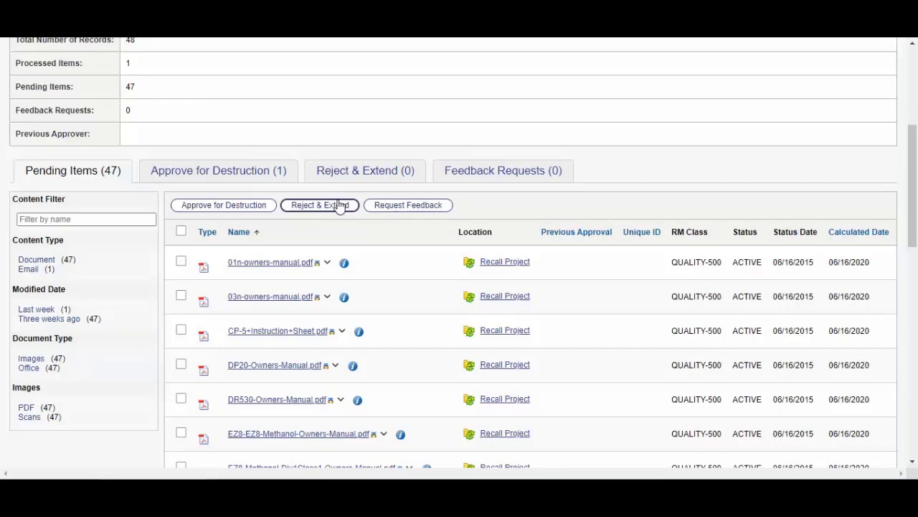
scroll(417, 237, down, 1)
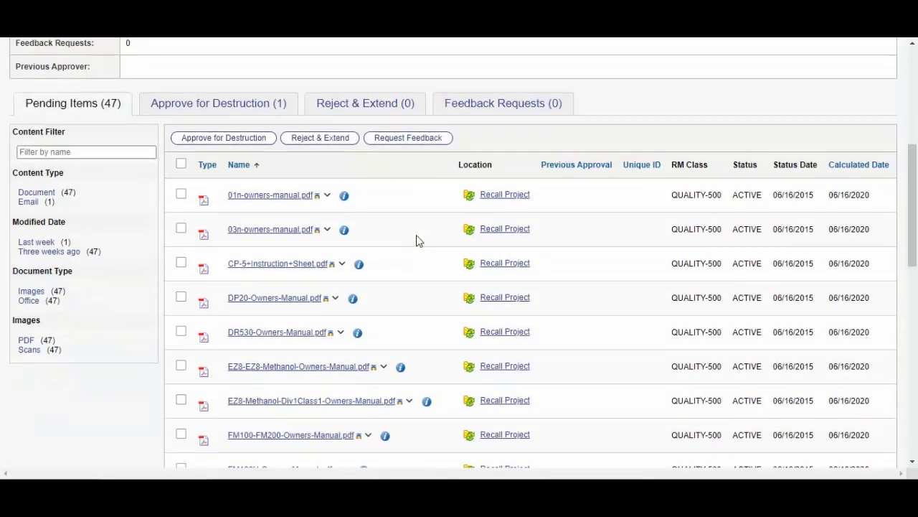
click(181, 195)
click(180, 229)
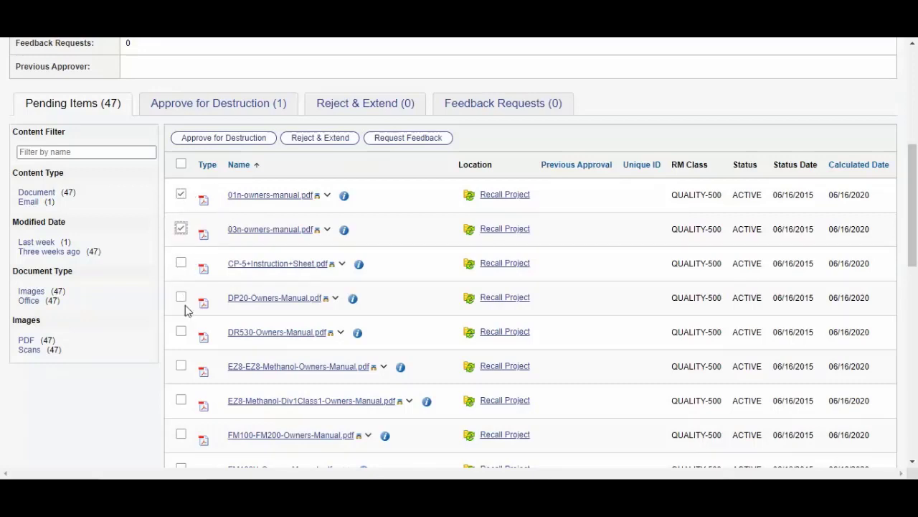
click(181, 229)
click(181, 194)
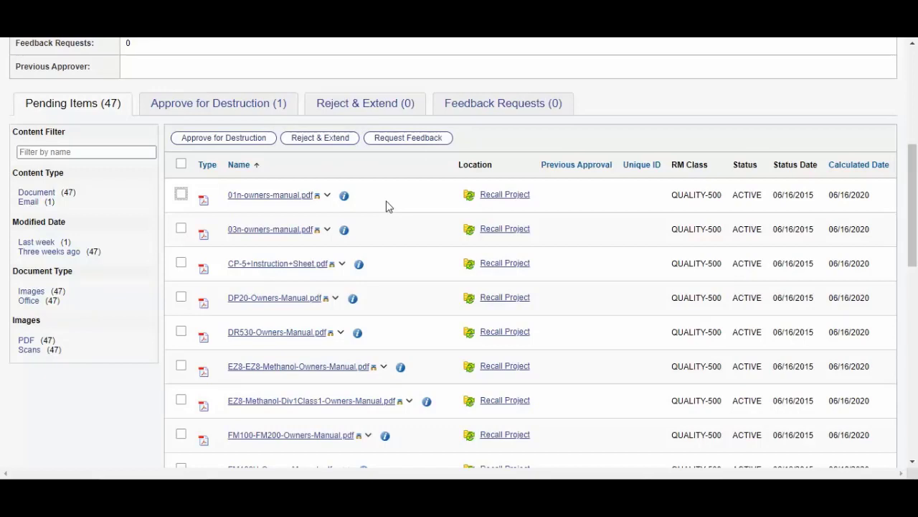
Open the record details of 01n-owners-manual.pdf, fit its window on screen, and approve the record for destruction
click(345, 199)
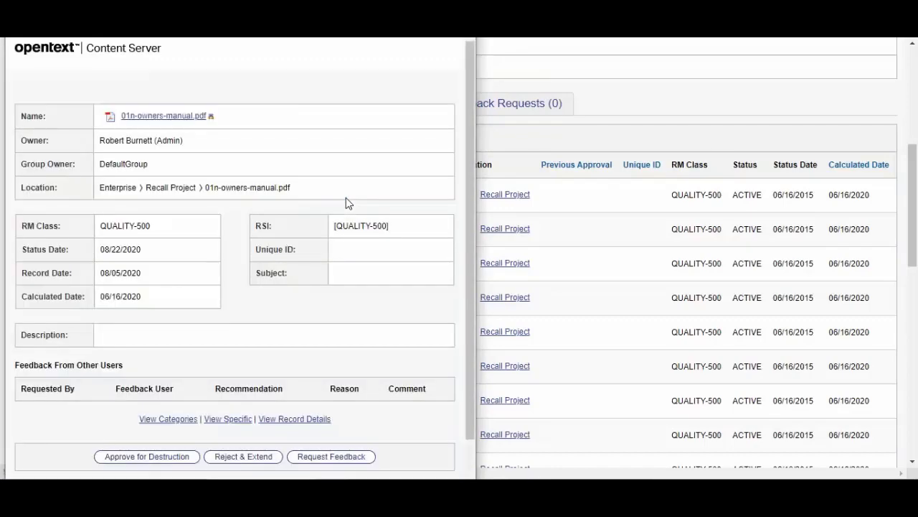
drag(314, 2, 529, 34)
drag(683, 302, 680, 325)
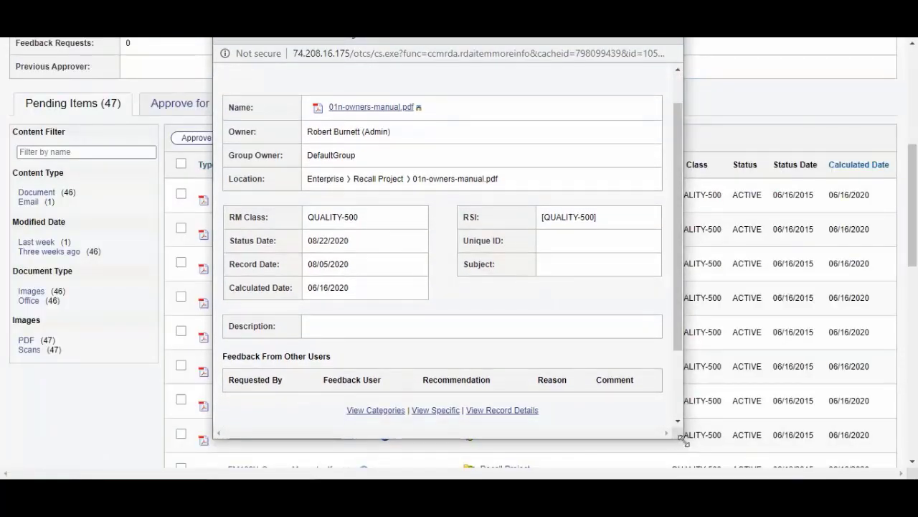
drag(683, 440, 651, 453)
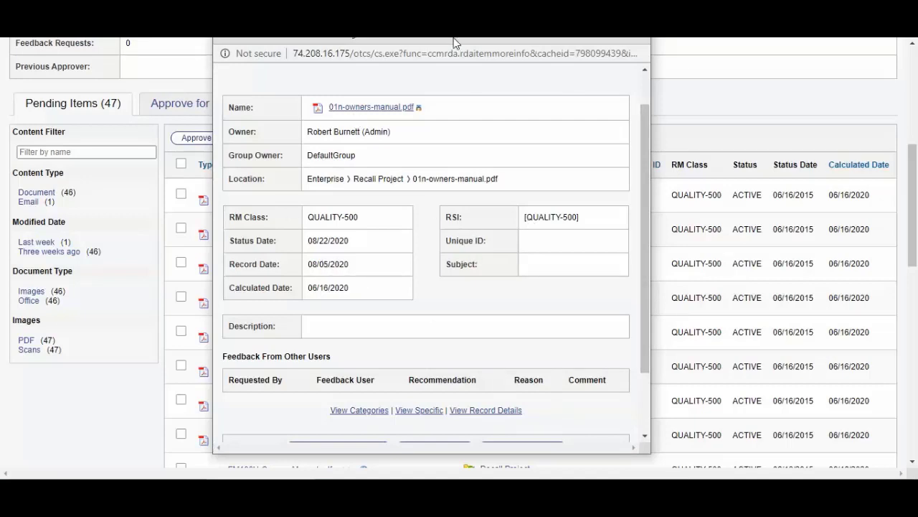
drag(455, 41, 449, 18)
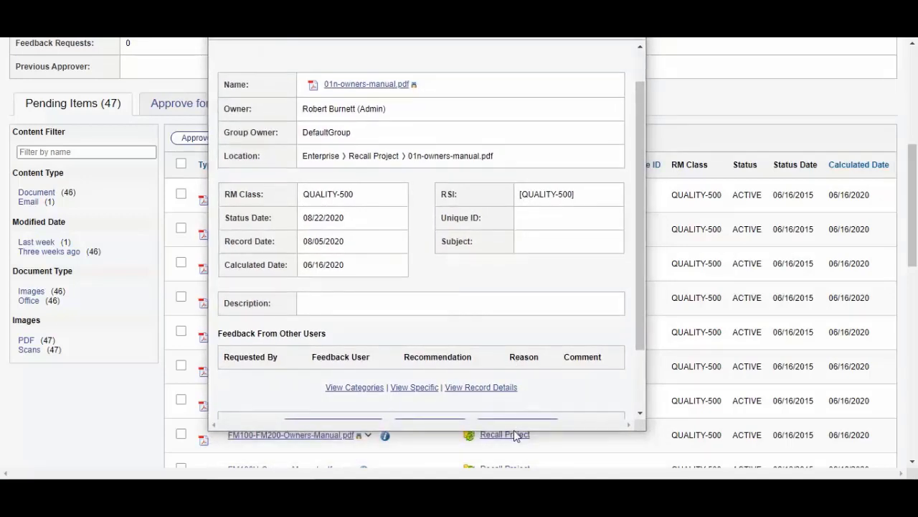
drag(513, 429, 512, 465)
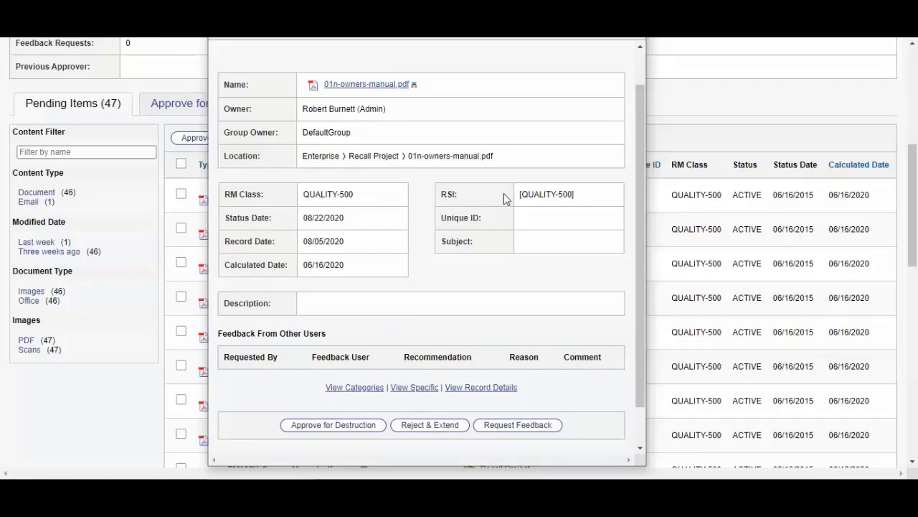
click(338, 426)
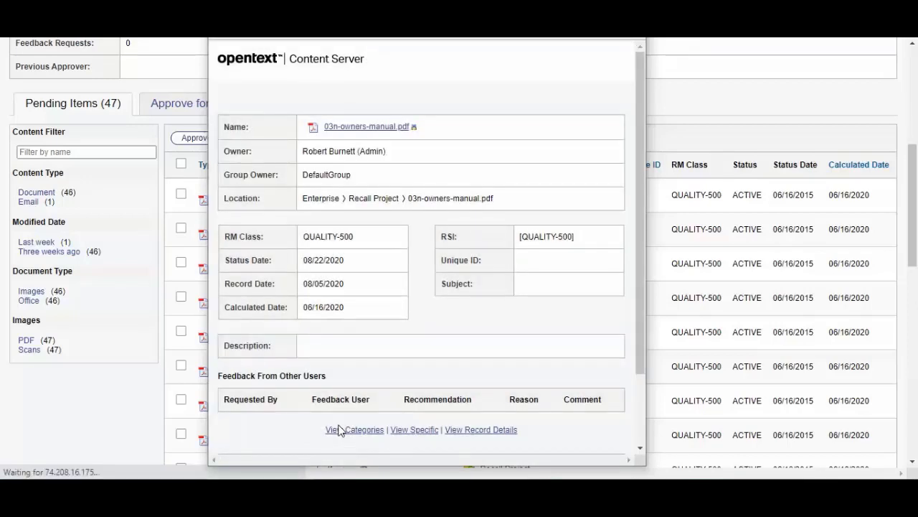
Approve 03n-owners-manual.pdf for destruction from the record details window
scroll(376, 346, down, 5)
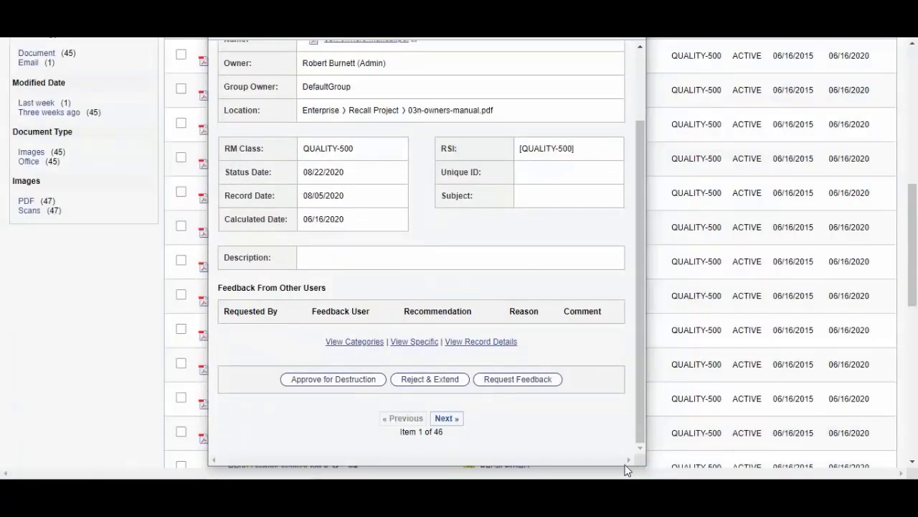
drag(616, 465, 617, 476)
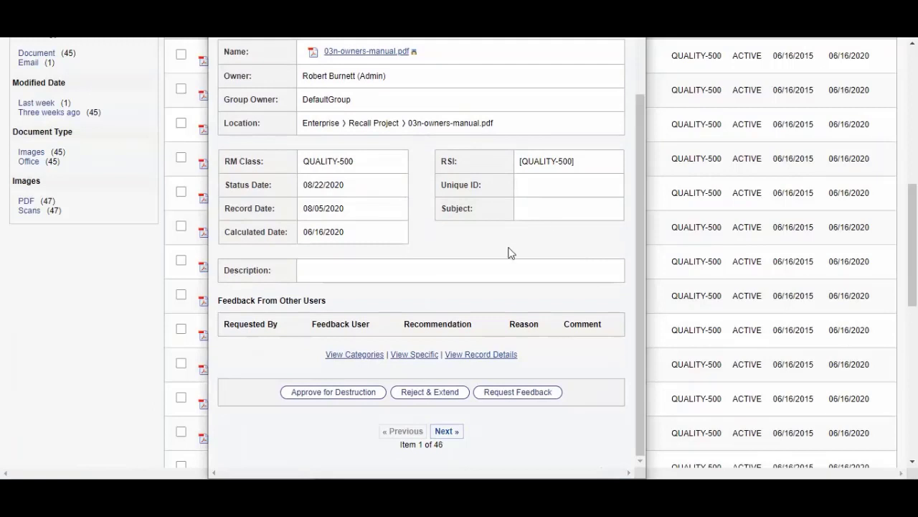
scroll(520, 220, up, 2)
click(344, 455)
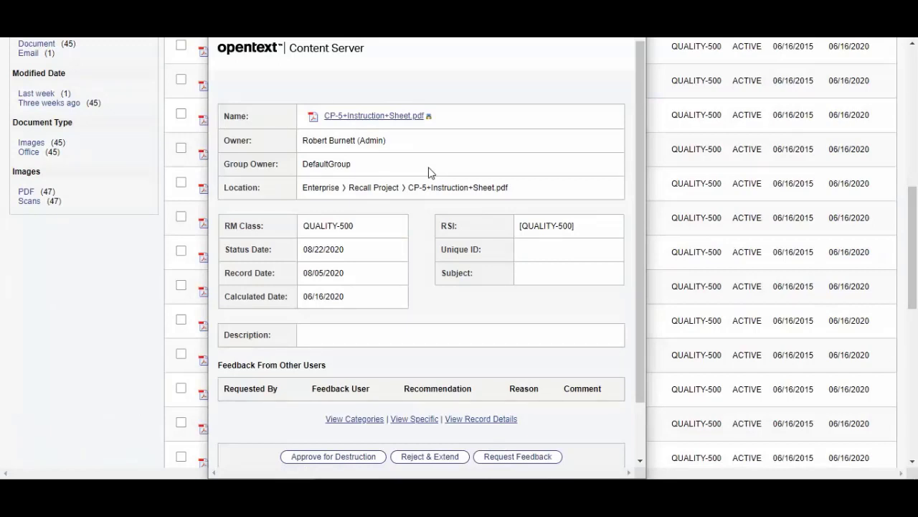
Reject and extend CP-5+Instruction+Sheet.pdf with reason Wrong Classification and comment "Sorry this file doesn't belong in this folder"
click(437, 456)
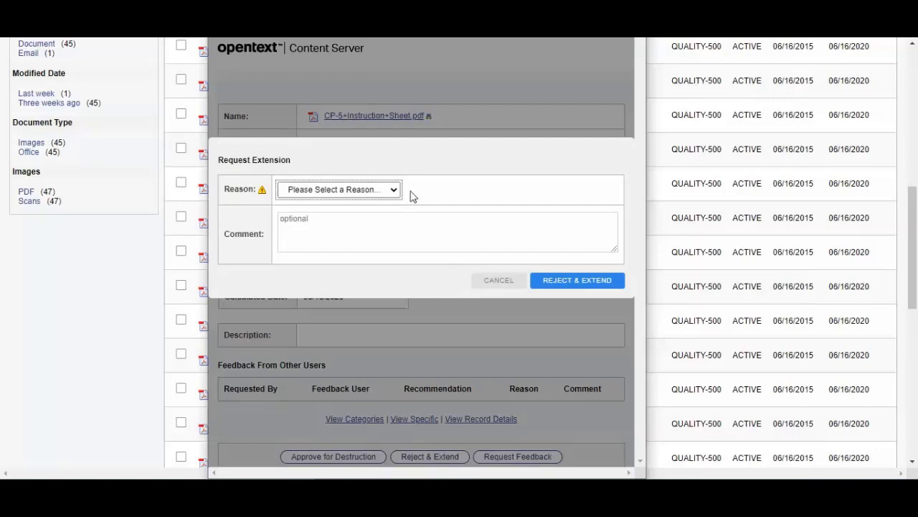
click(394, 191)
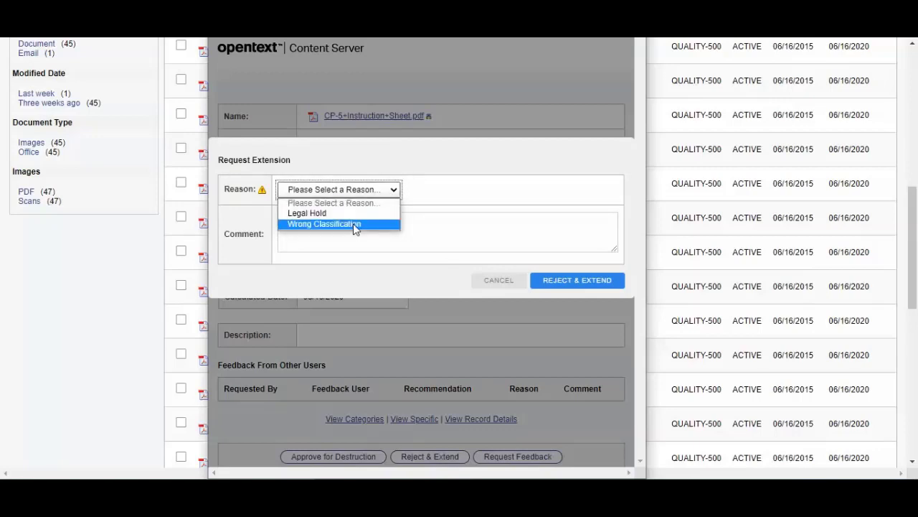
click(354, 225)
click(388, 228)
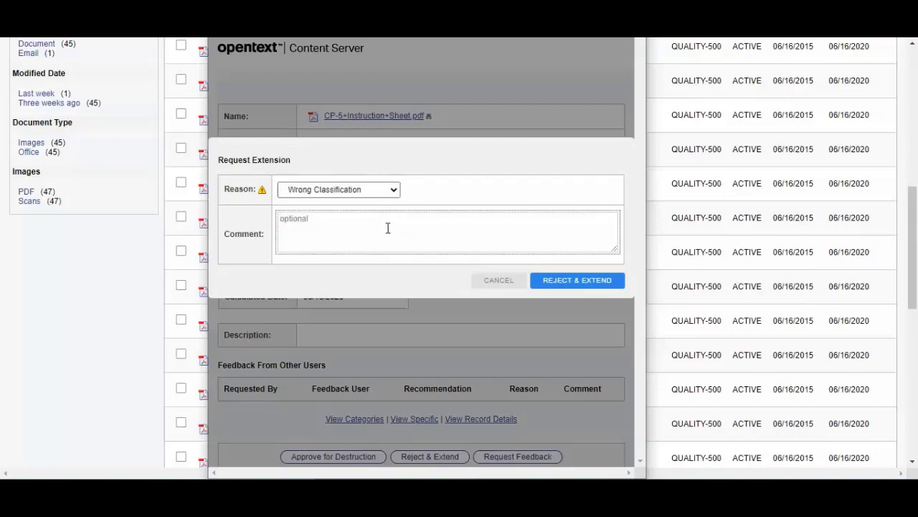
text(Sorry this file doesn't belong)
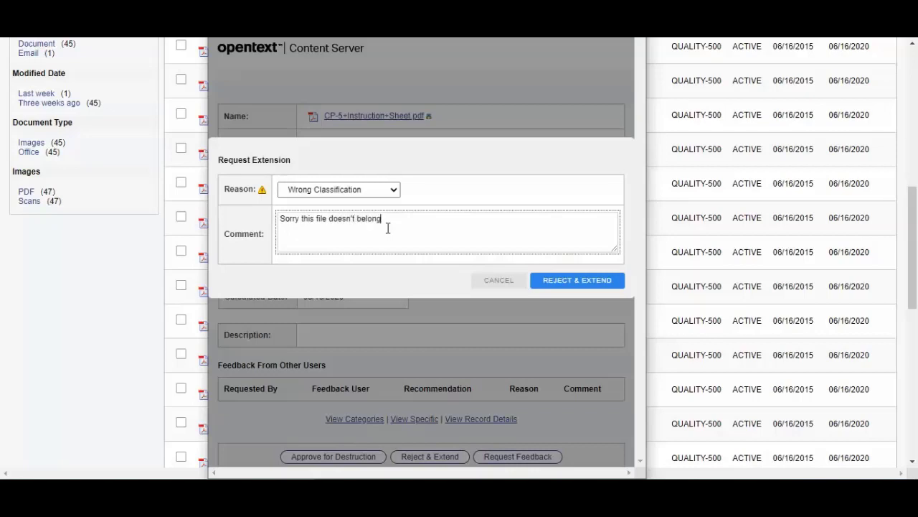
text( in this folder)
click(577, 281)
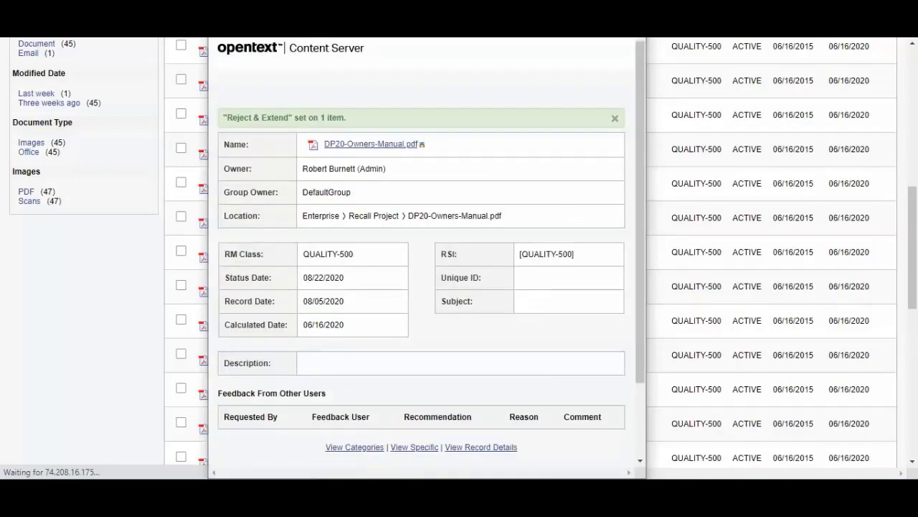
Select every pending item on the current page of the approval and approve them all for destruction
scroll(537, 201, up, 3)
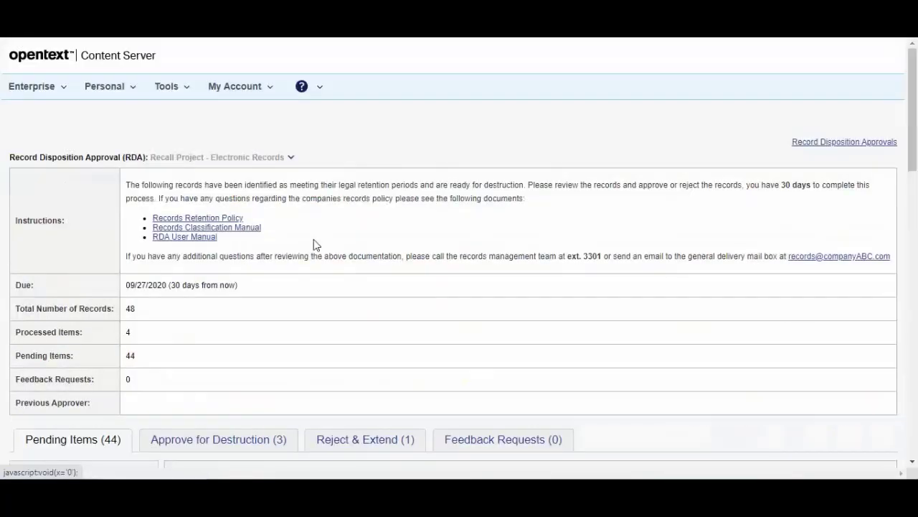
scroll(369, 226, down, 4)
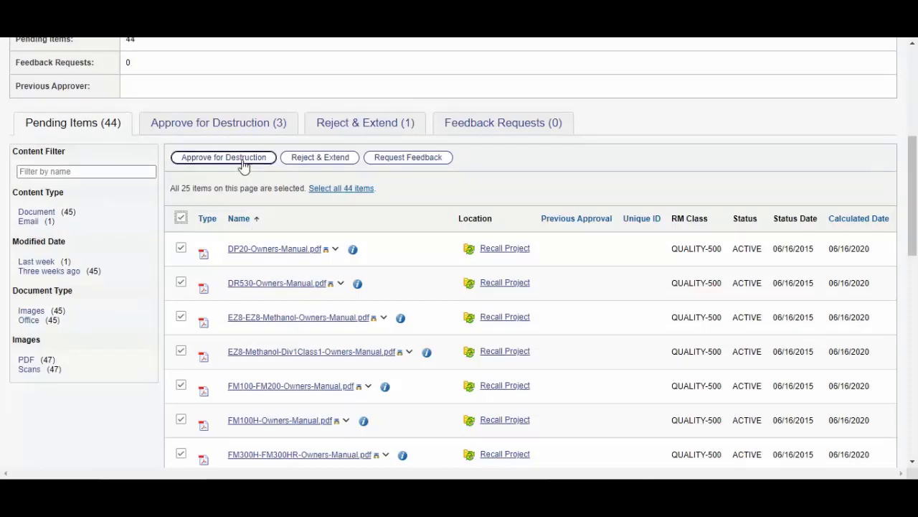
click(242, 161)
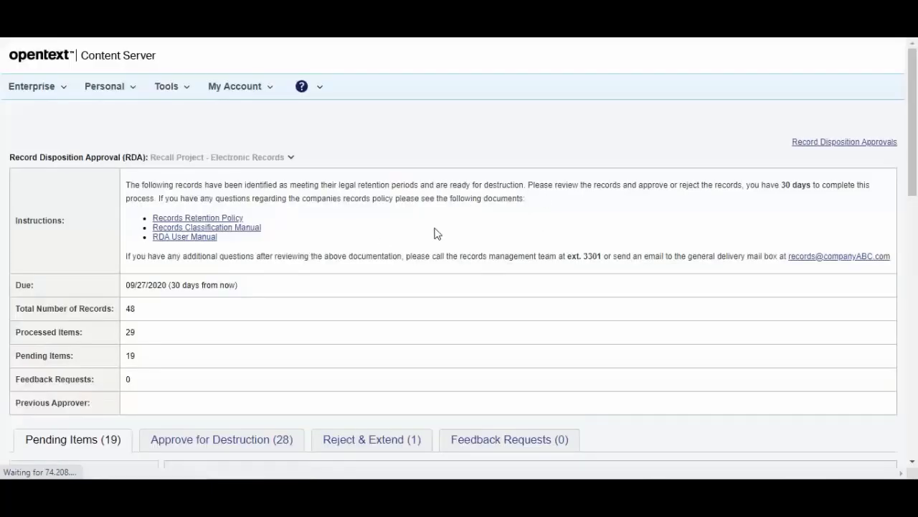
Approve all remaining pending items for destruction and mark the Recall Project - Electronic Records disposition as complete
scroll(466, 217, down, 2)
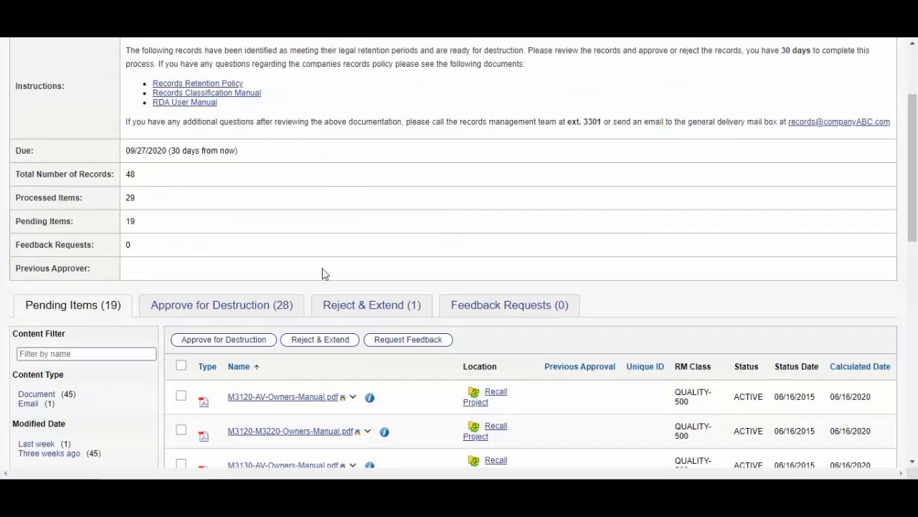
scroll(244, 258, down, 9)
scroll(200, 402, up, 6)
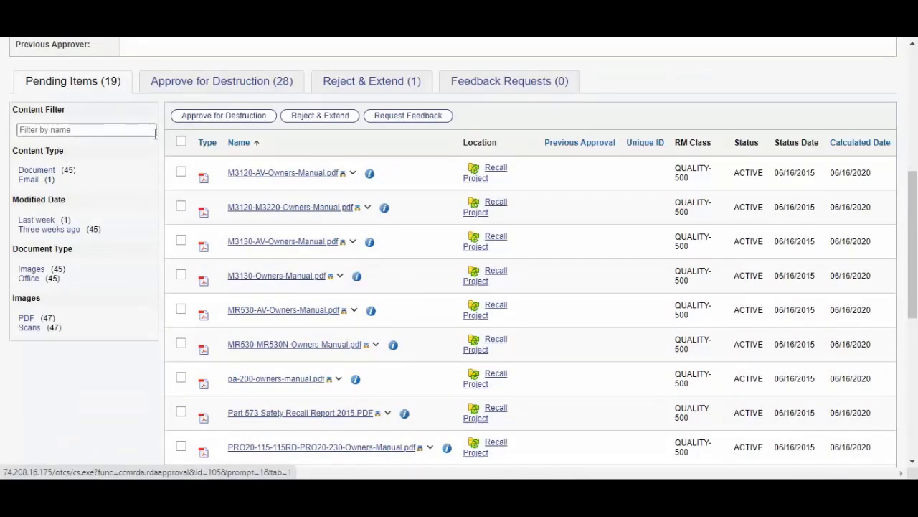
click(184, 143)
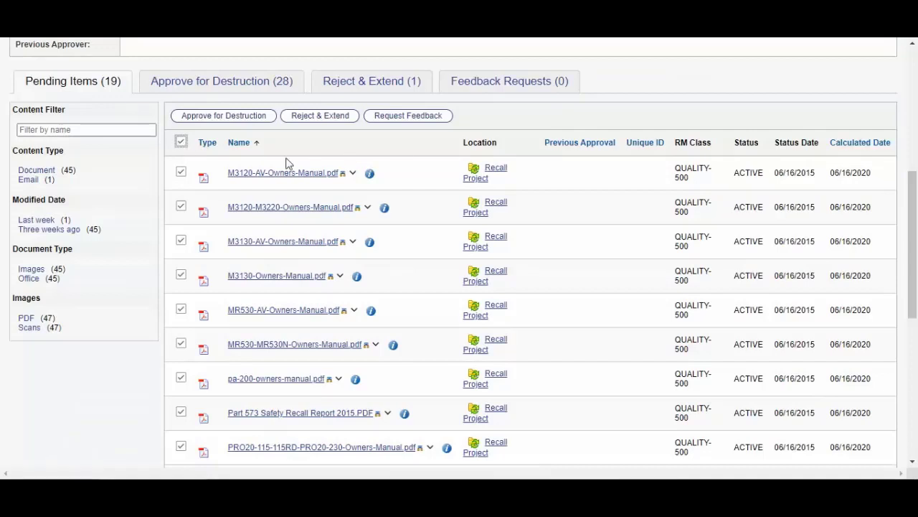
click(243, 117)
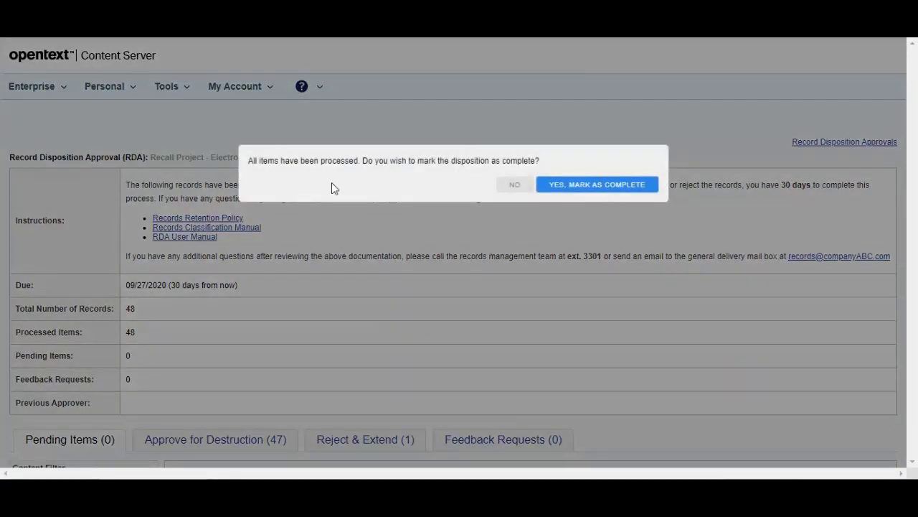
click(640, 185)
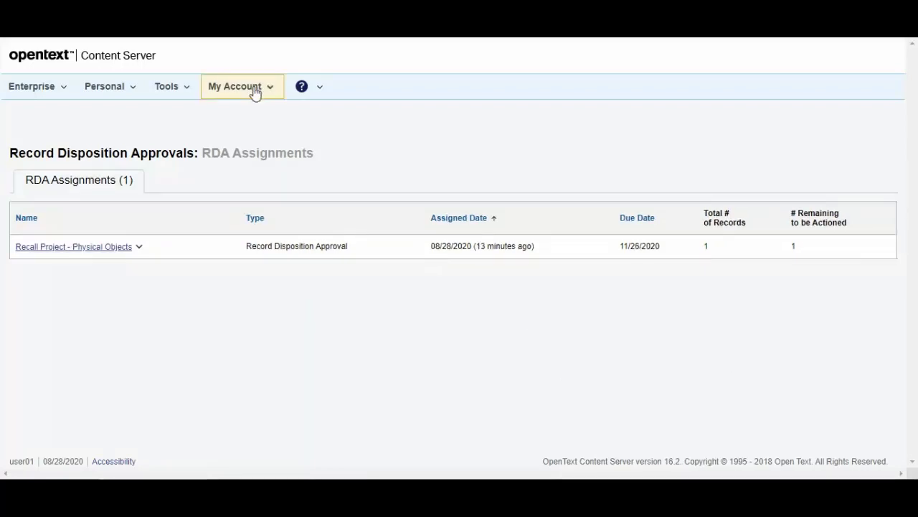
Sign out of the user01 account and sign in as legal_user with the saved user name and account password
click(254, 92)
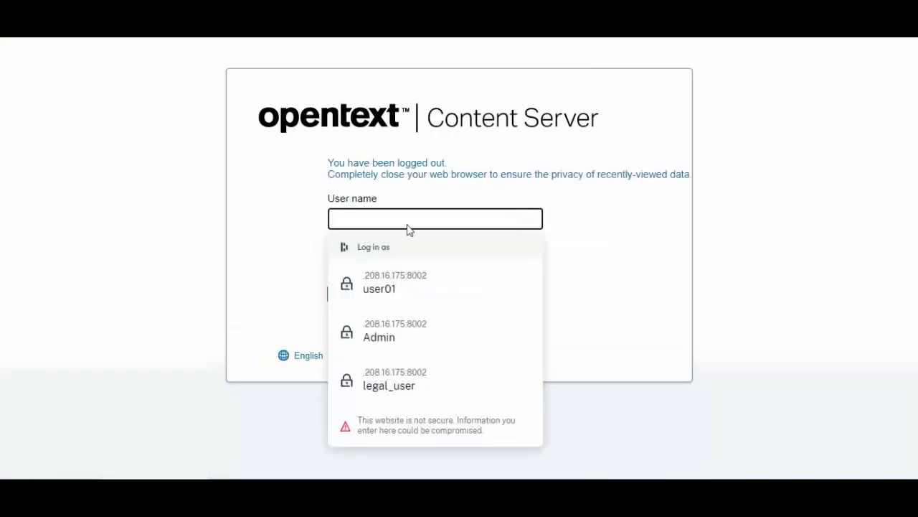
click(400, 386)
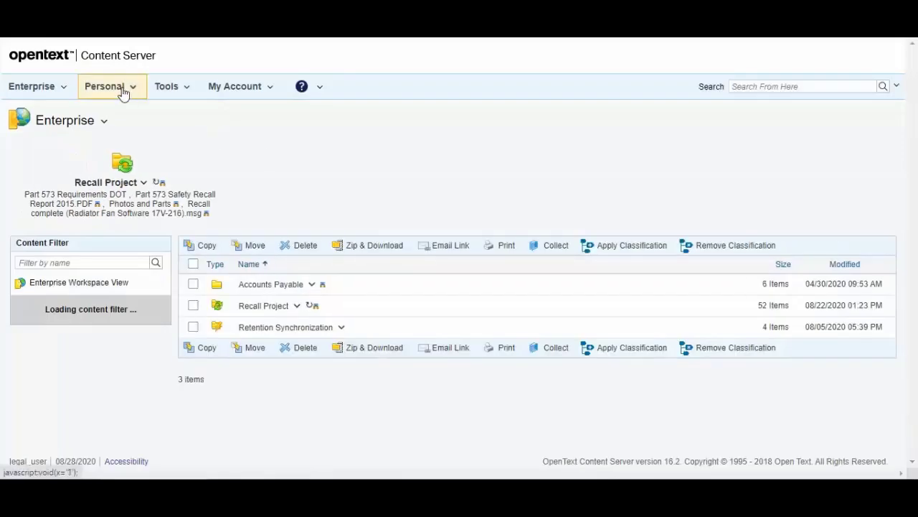
Open legal_user's personal Record Disposition Approvals assignments and accept the Recall Project - Electronic Records approval to review its records
click(120, 91)
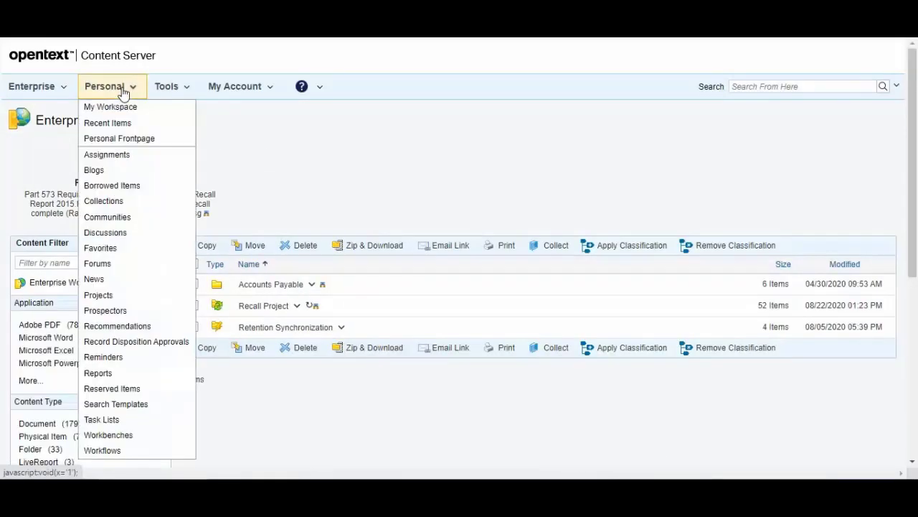
click(165, 343)
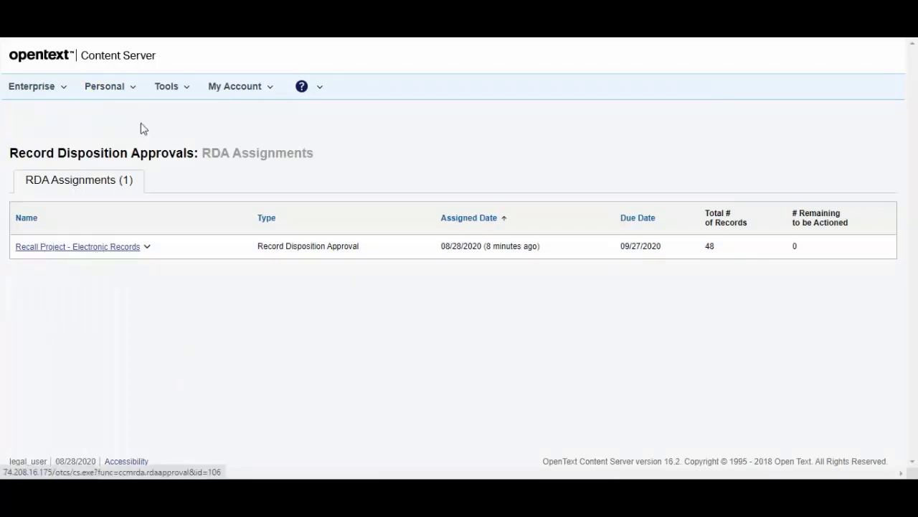
click(98, 249)
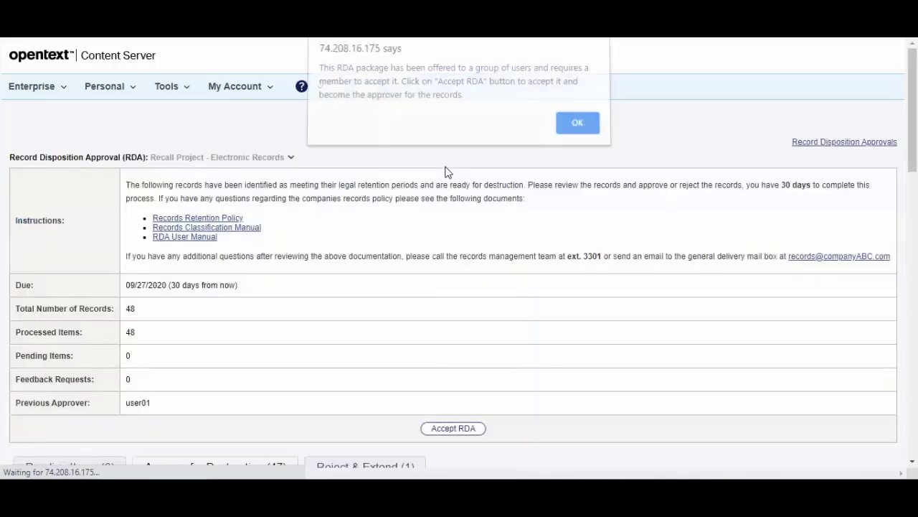
click(589, 135)
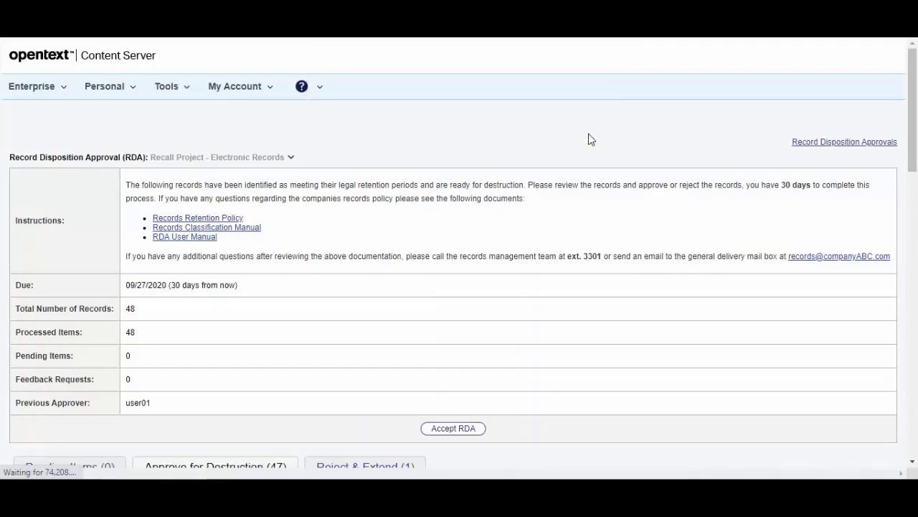
click(469, 430)
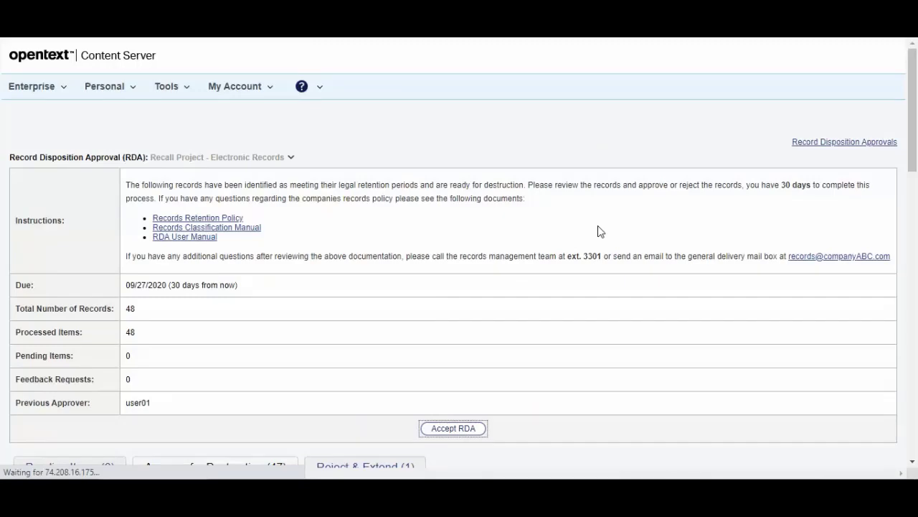
scroll(584, 236, down, 4)
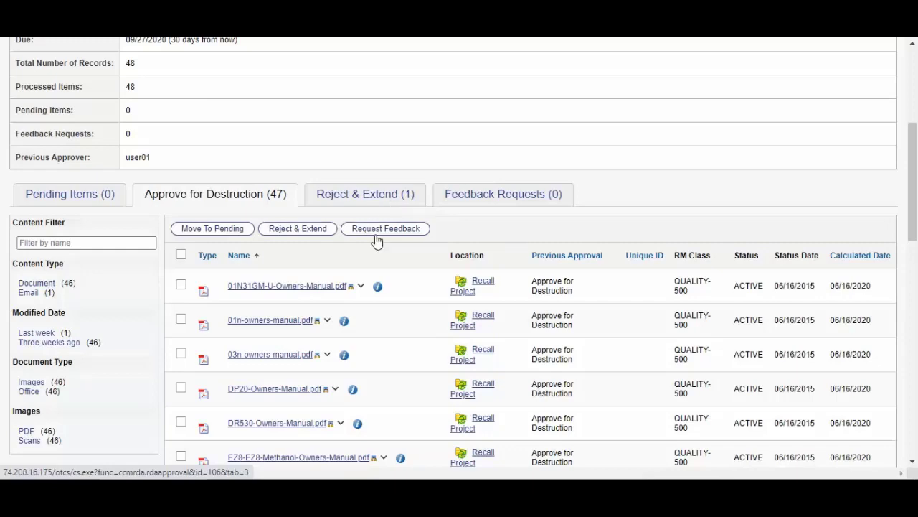
Review the Recall Project - Electronic Records items approved for destruction and mark legal_user's disposition as complete
scroll(385, 249, down, 2)
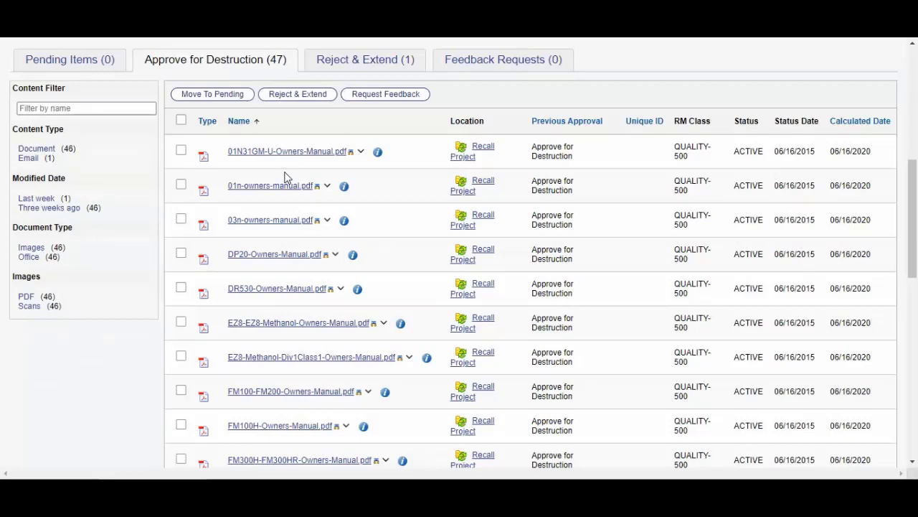
scroll(285, 178, down, 9)
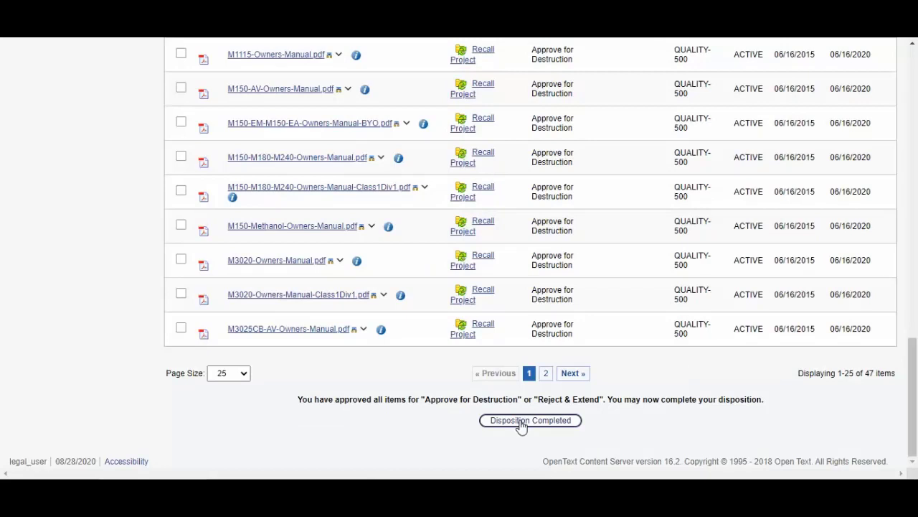
click(521, 421)
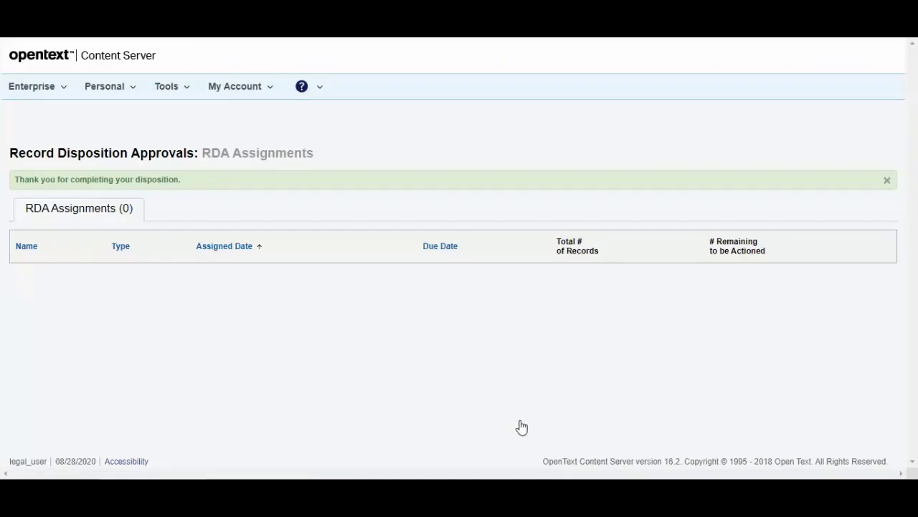
Sign out of the legal_user account and sign in with the administrator account
click(272, 94)
click(250, 173)
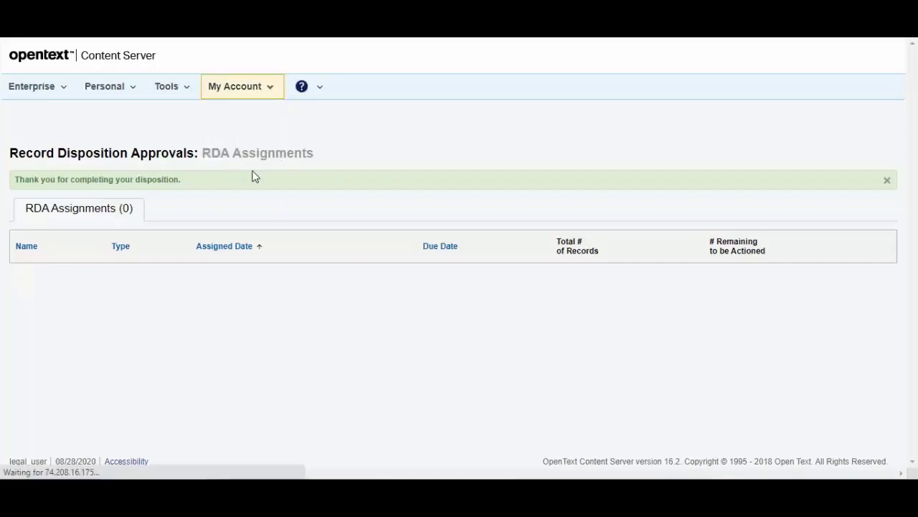
click(454, 222)
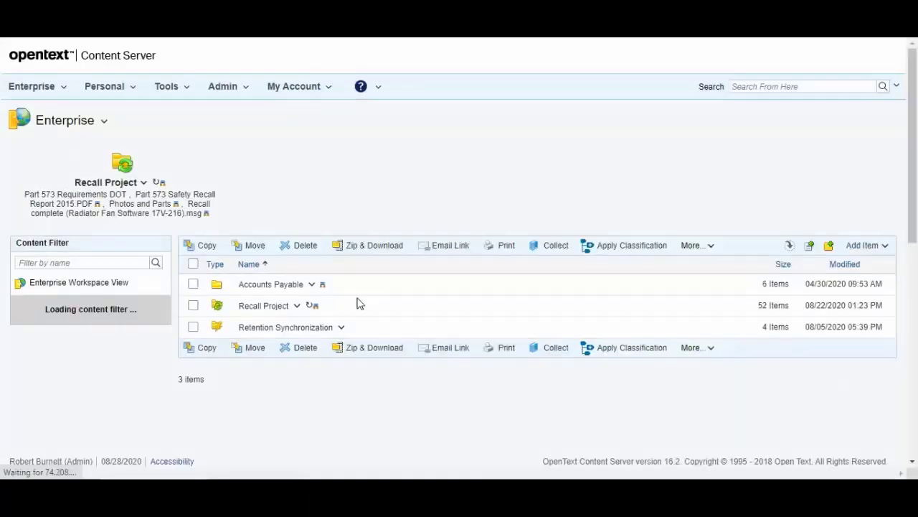
Open the initiated RDAs in the RDA workspace and check the status of Recall Project - Electronic Records
click(47, 94)
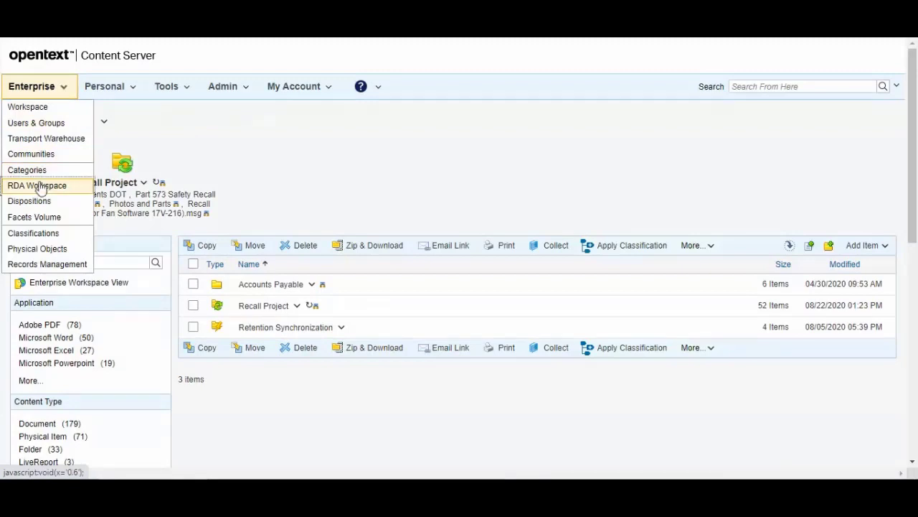
click(37, 185)
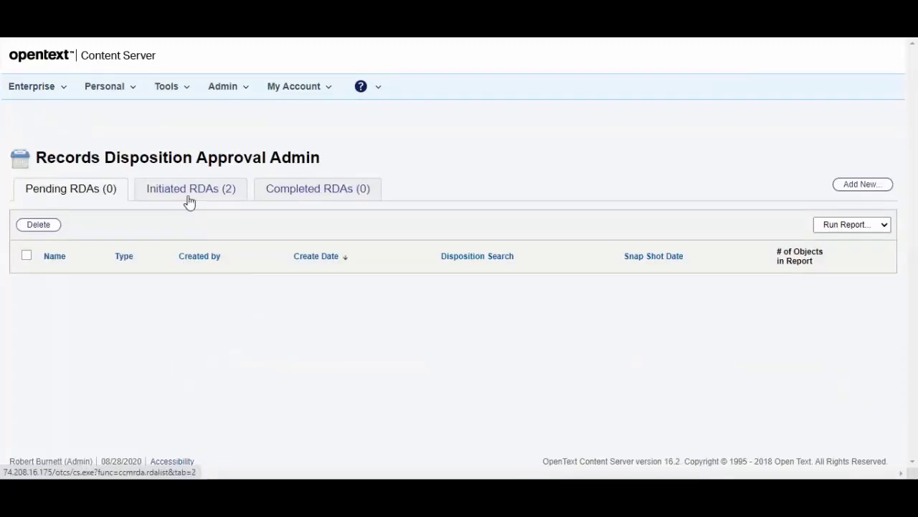
click(188, 200)
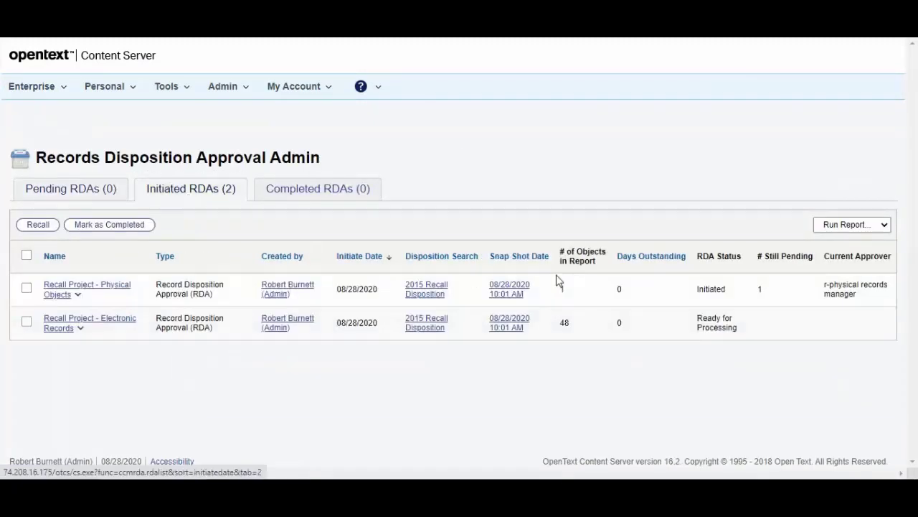
drag(736, 327, 698, 318)
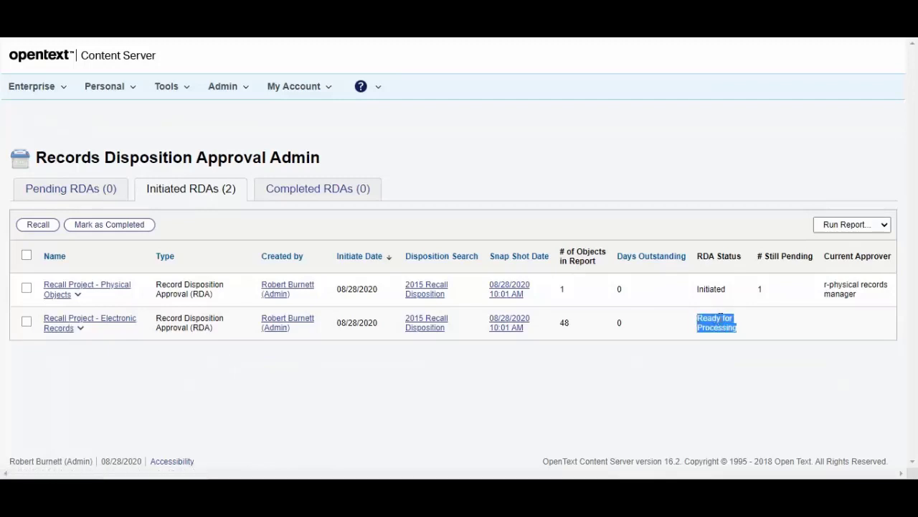
click(721, 318)
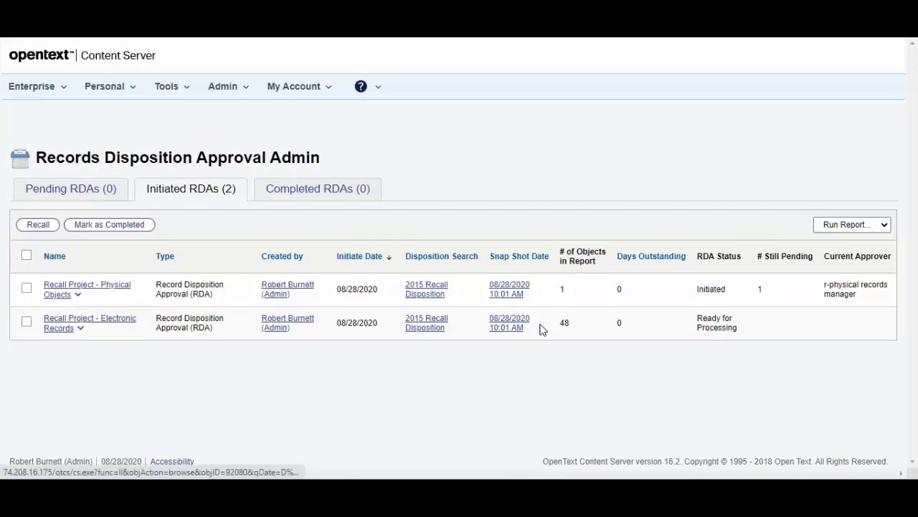
Open the 2015 Recall Disposition snapshot for Recall Project - Electronic Records and select that RDA to load its review decisions
click(507, 325)
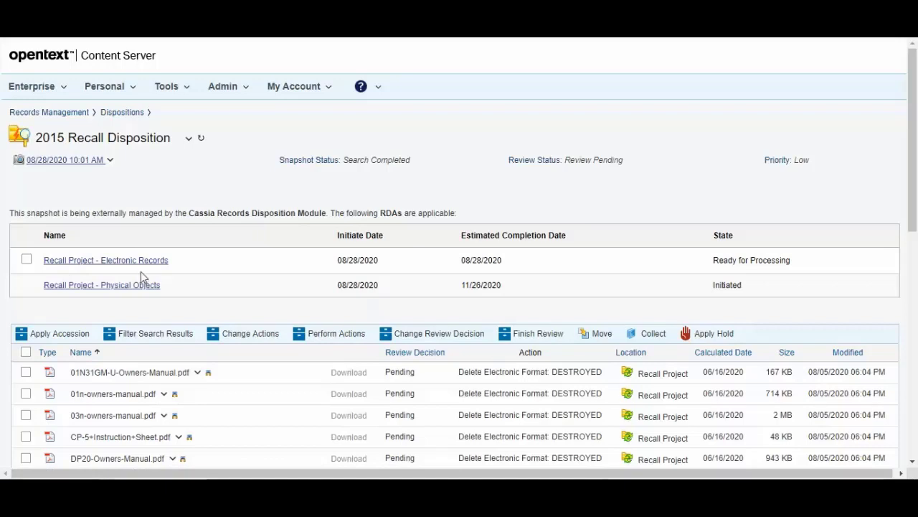
scroll(359, 208, down, 1)
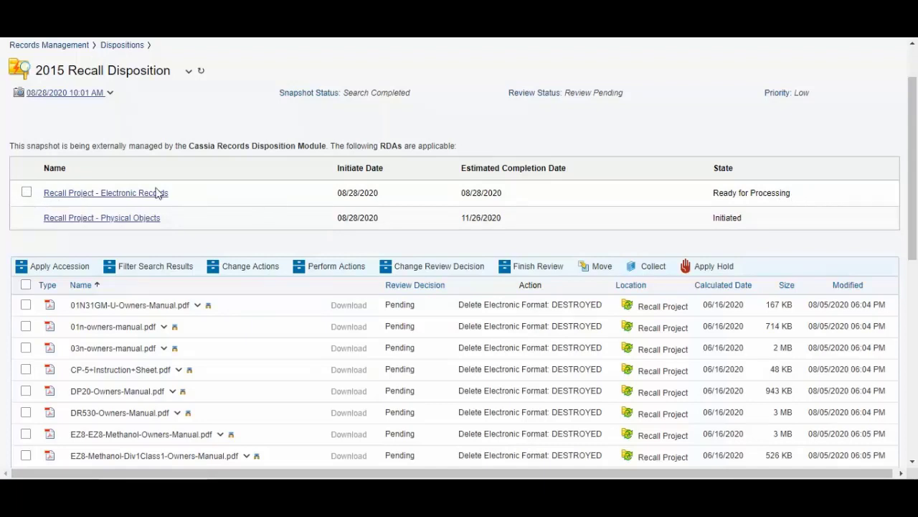
click(26, 193)
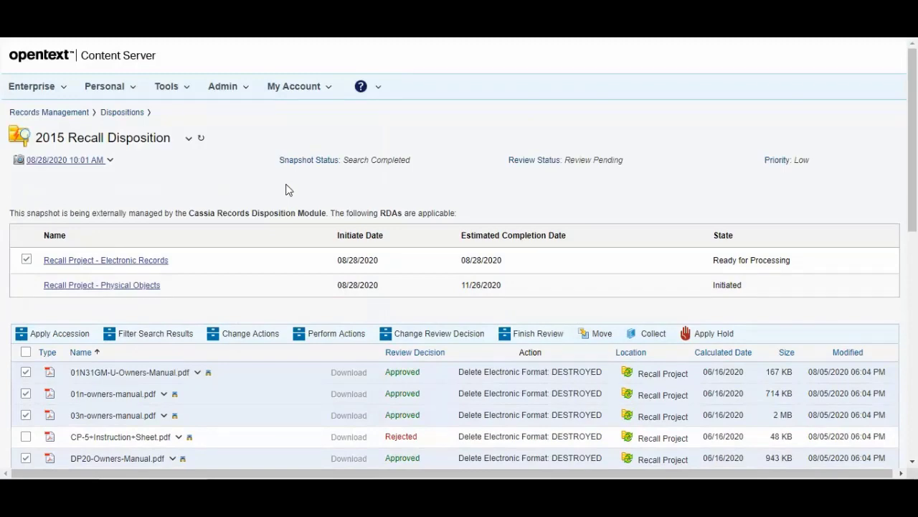
Try to select the rejected CP-5+Instruction+Sheet.pdf record in the snapshot's item list
scroll(287, 190, down, 3)
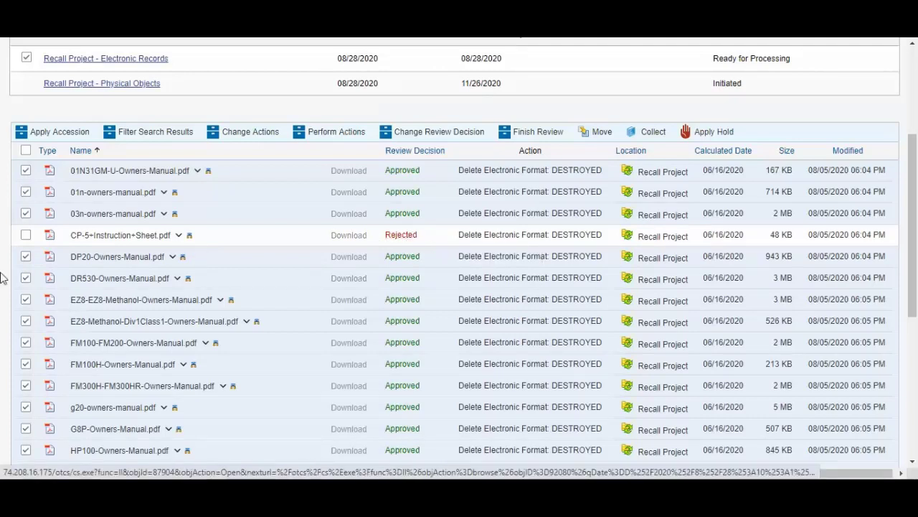
click(26, 236)
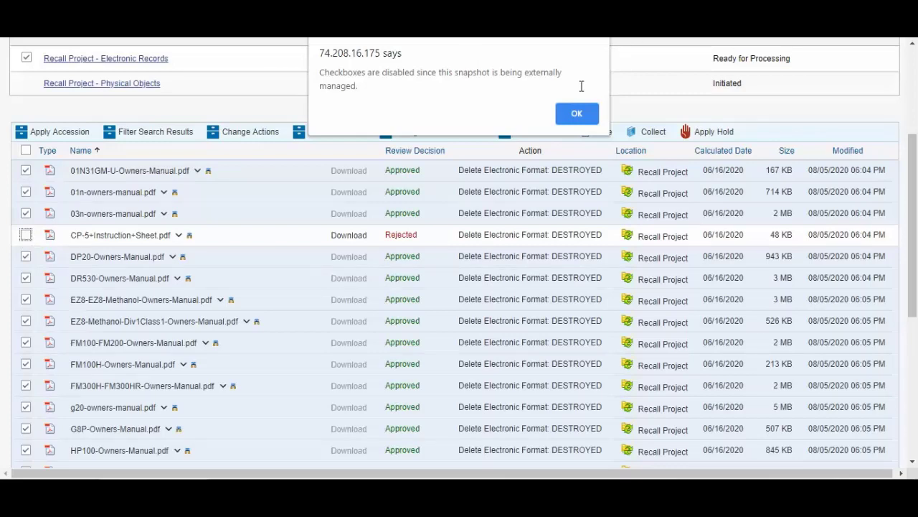
click(574, 117)
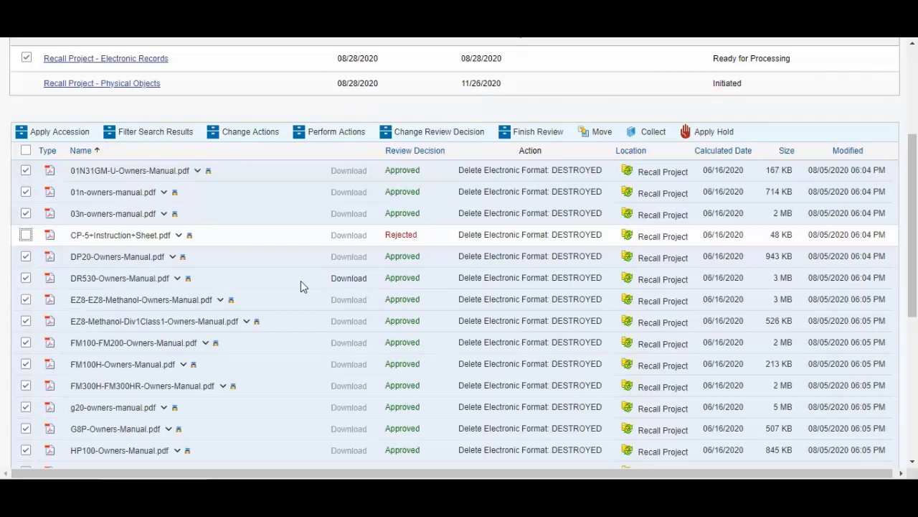
Perform the disposition actions on the selected items in the entire result set
click(325, 136)
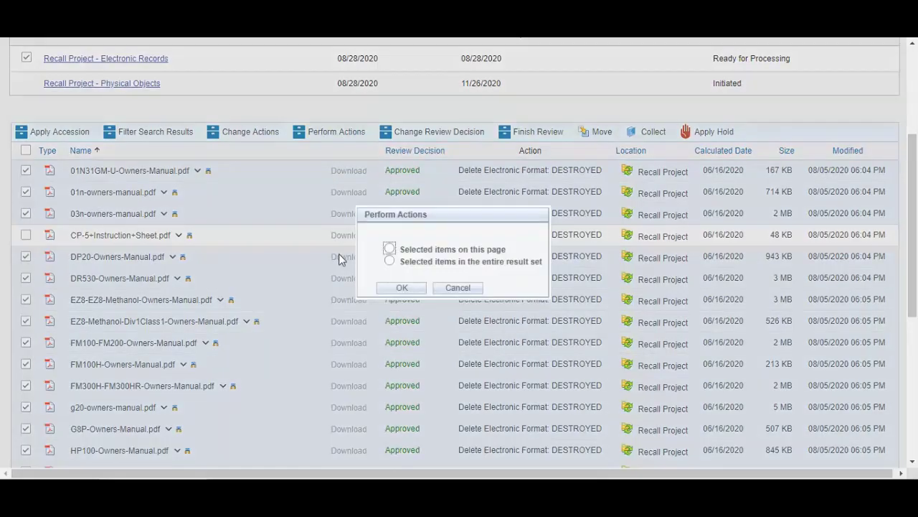
click(389, 261)
click(402, 288)
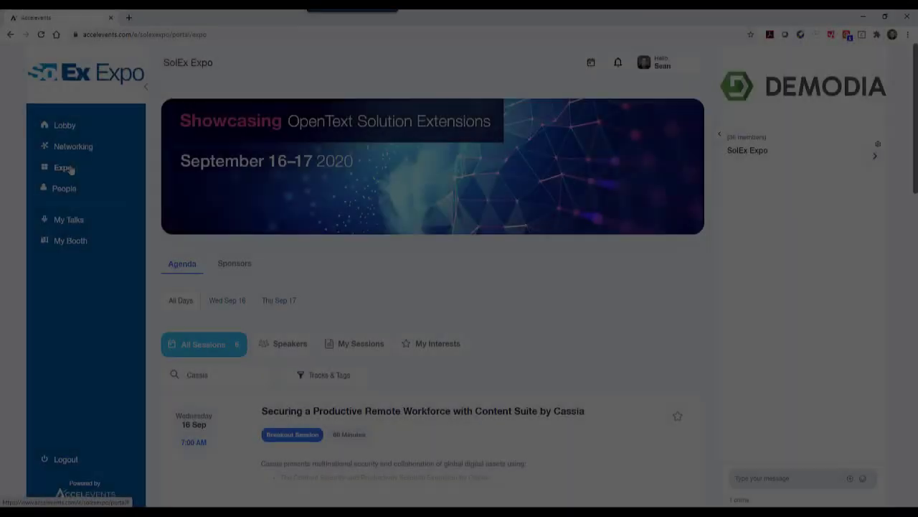
Switch to the SolEx Expo site, open Cassia's exhibitor booth and look through its documents, links and representatives
click(63, 167)
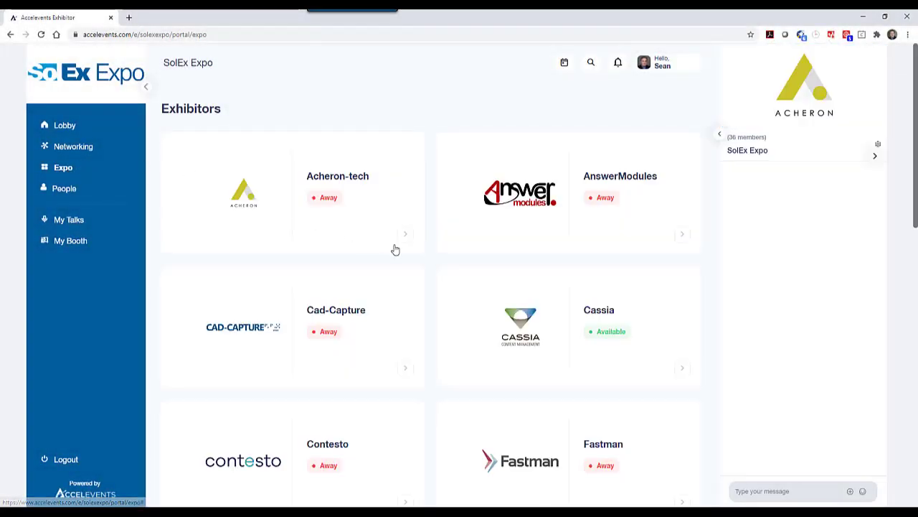
click(512, 325)
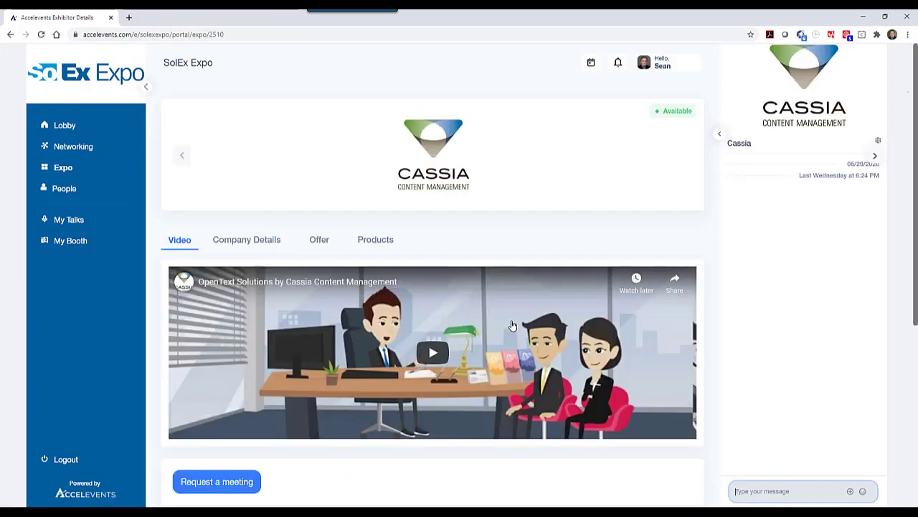
scroll(298, 335, down, 1)
scroll(297, 335, down, 4)
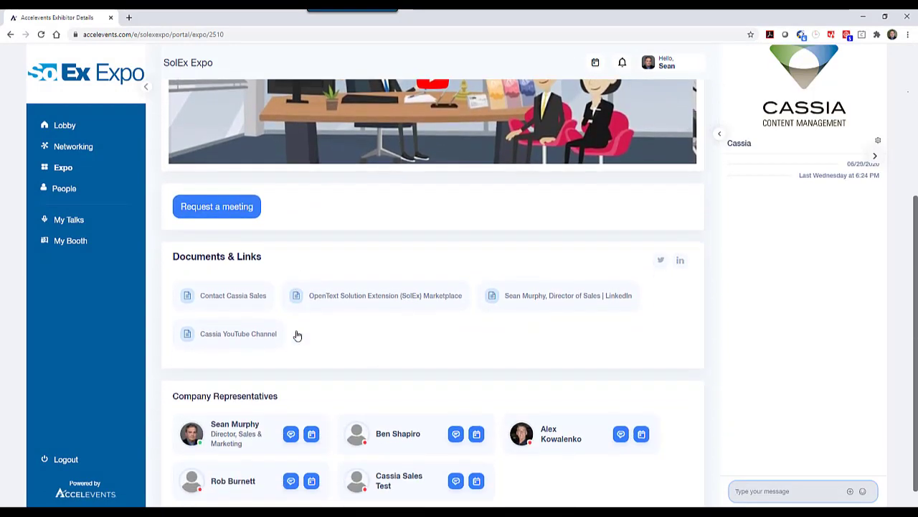
scroll(298, 335, up, 5)
Examine the booth's company details, including the introduction and the webinar videos for each Cassia product
click(271, 241)
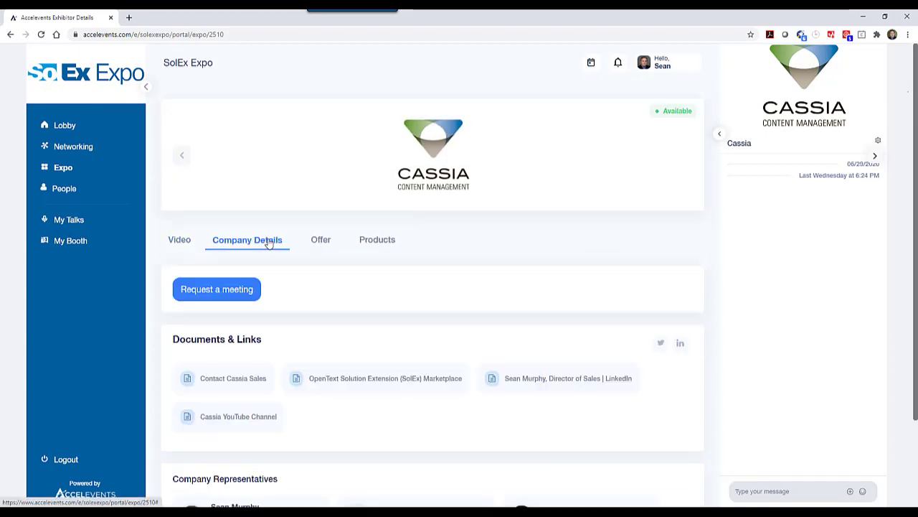
scroll(271, 244, down, 3)
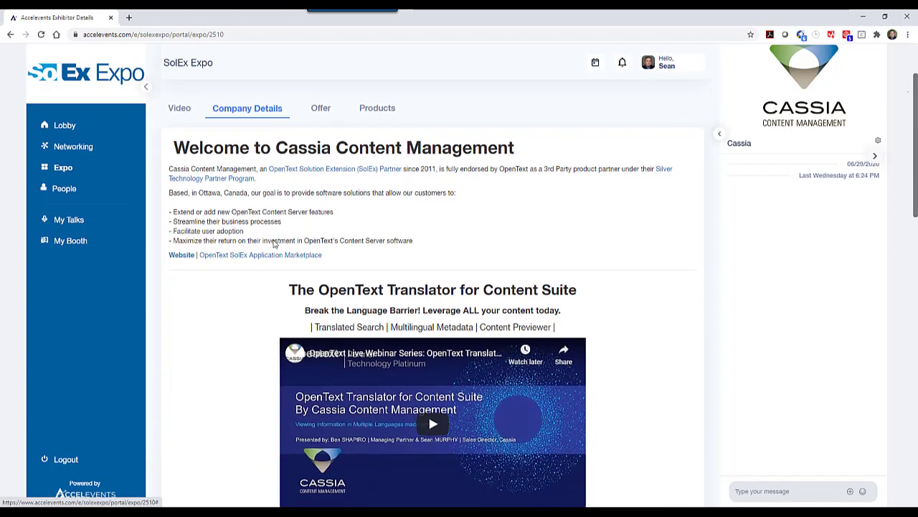
scroll(272, 247, down, 3)
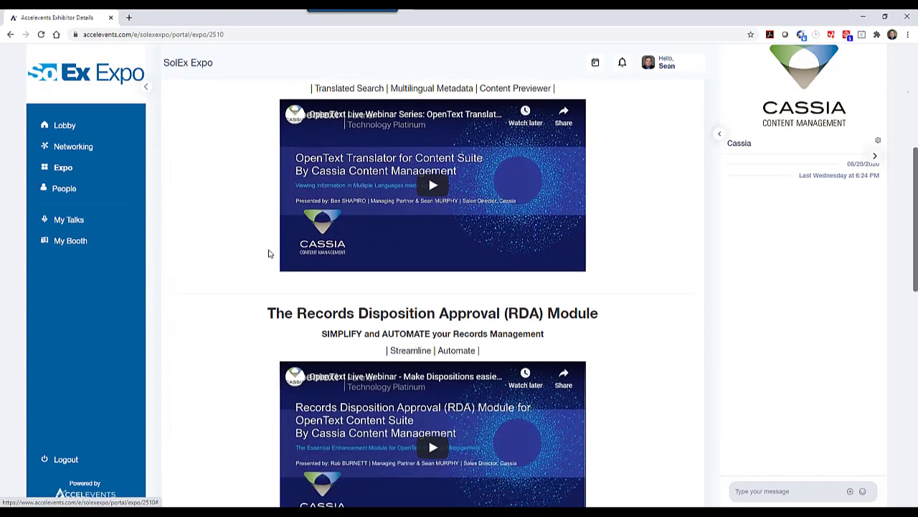
scroll(269, 254, down, 3)
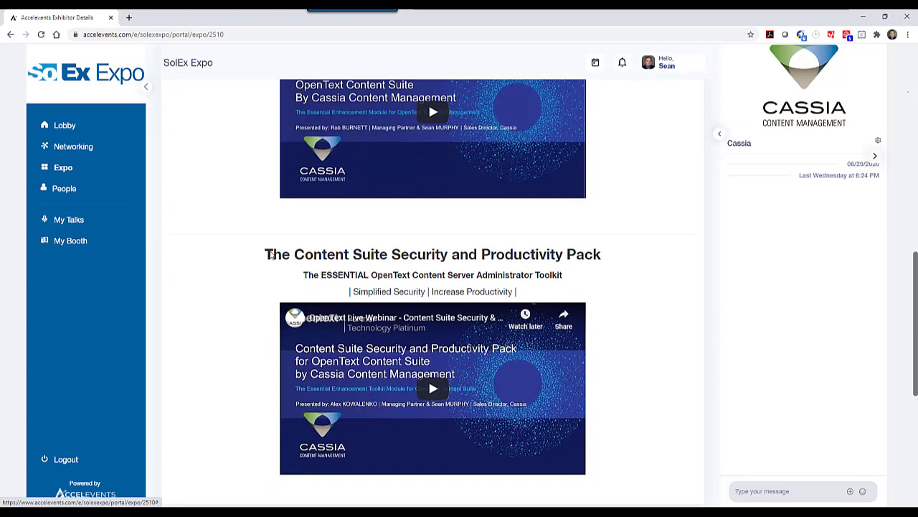
scroll(270, 251, down, 2)
scroll(271, 251, down, 2)
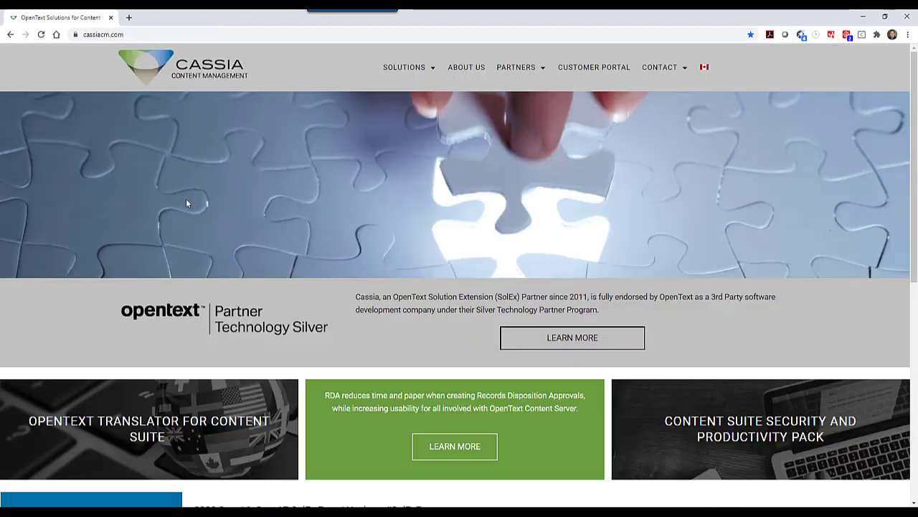
mouse_move(384, 68)
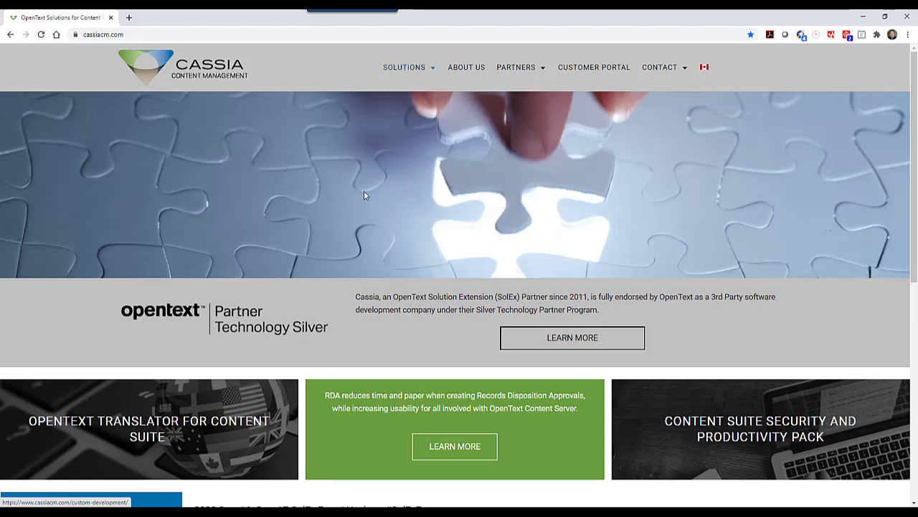
mouse_move(666, 80)
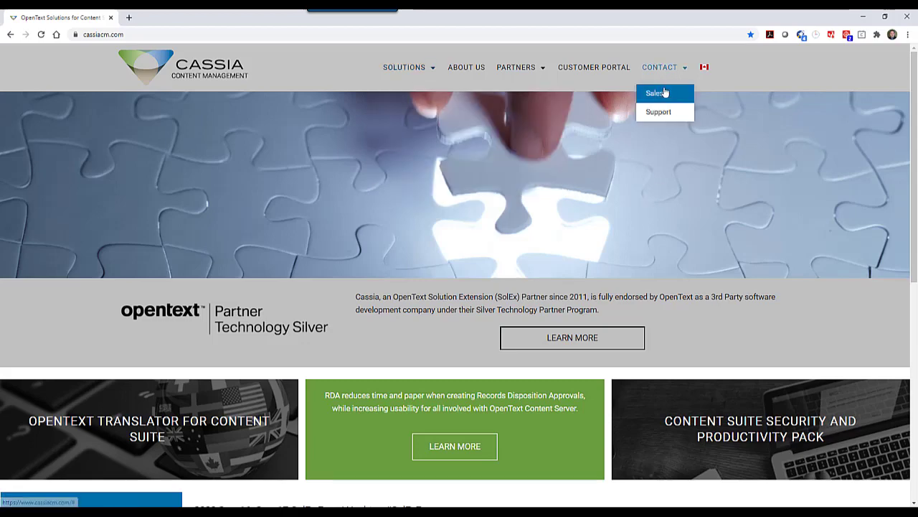